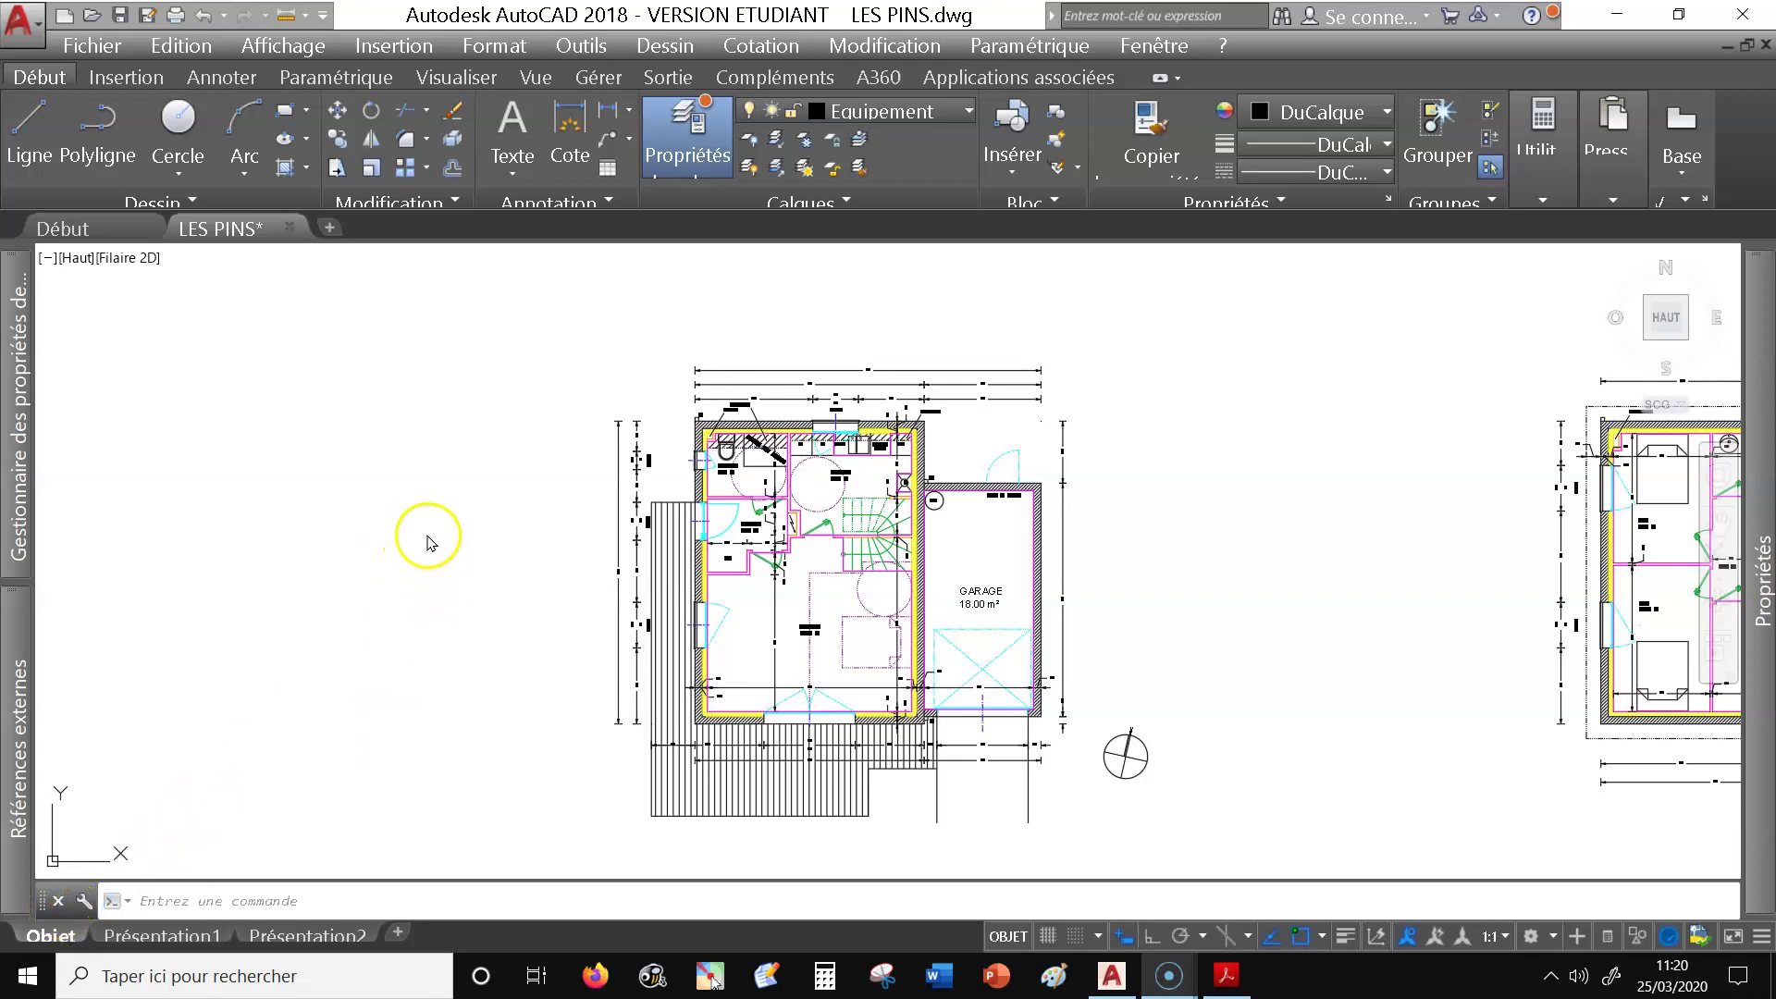
# Switch to the Présentation1 layout and open its page setup for modification.
pyautogui.scroll(-4, 416, 536)
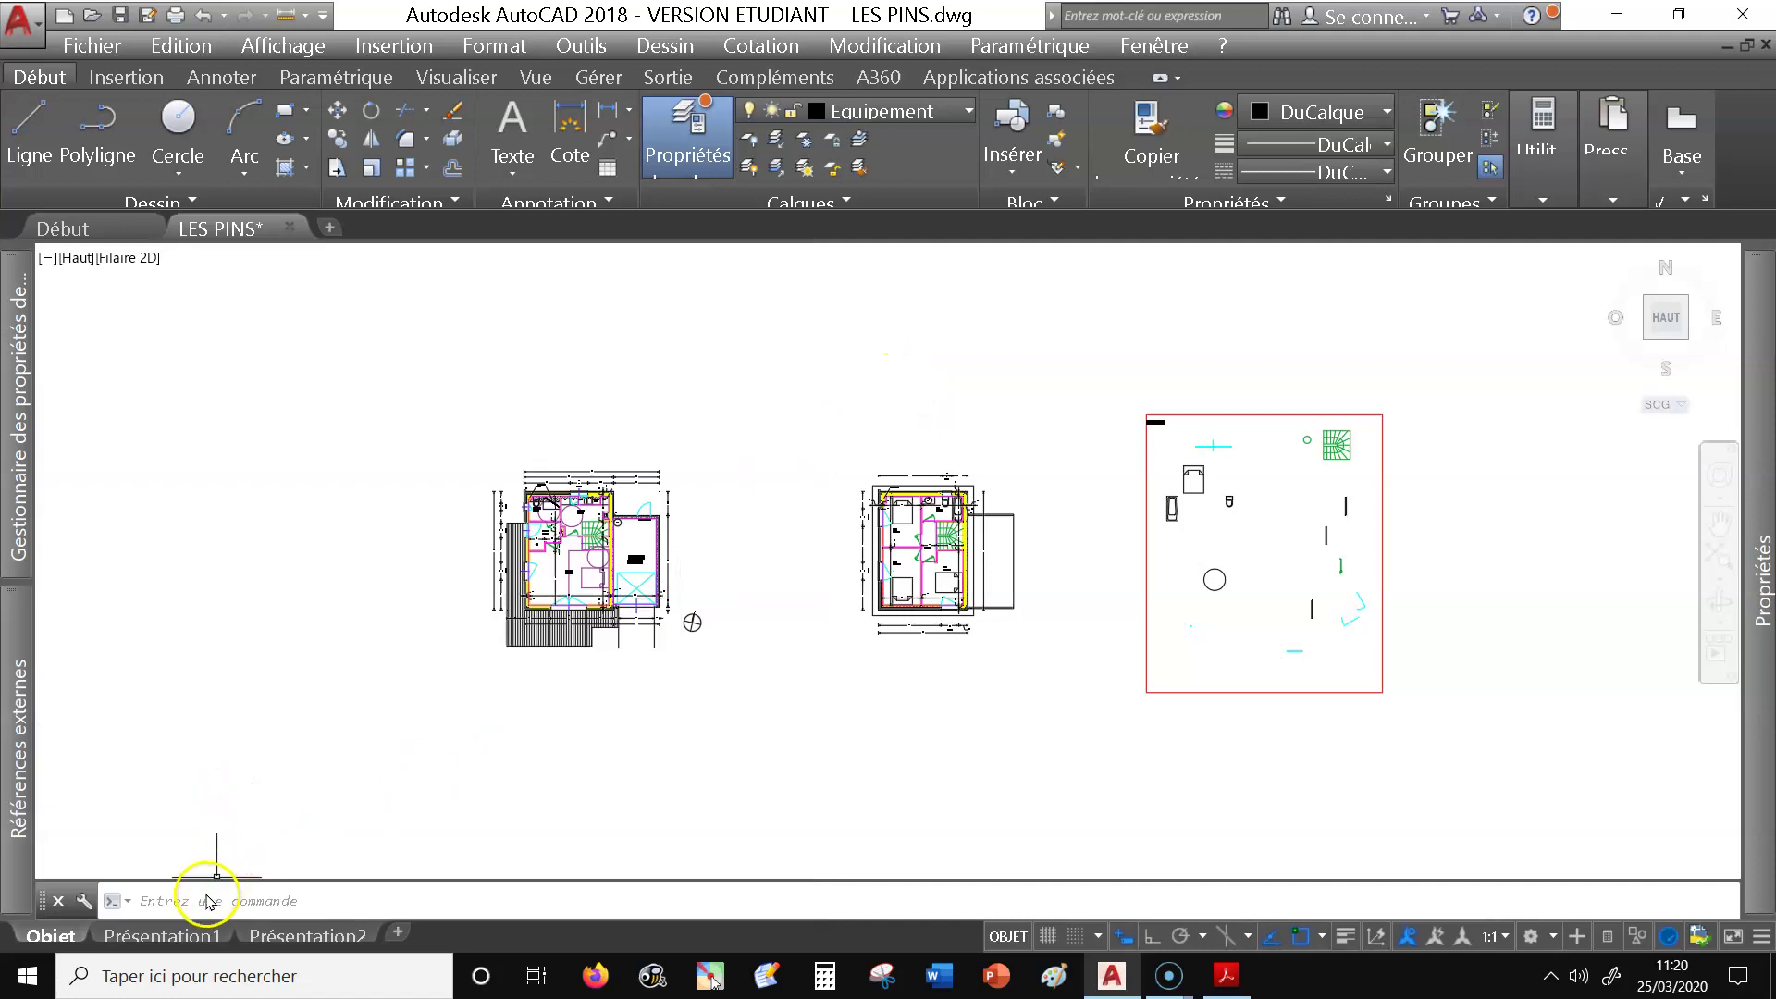
pyautogui.moveTo(180, 936)
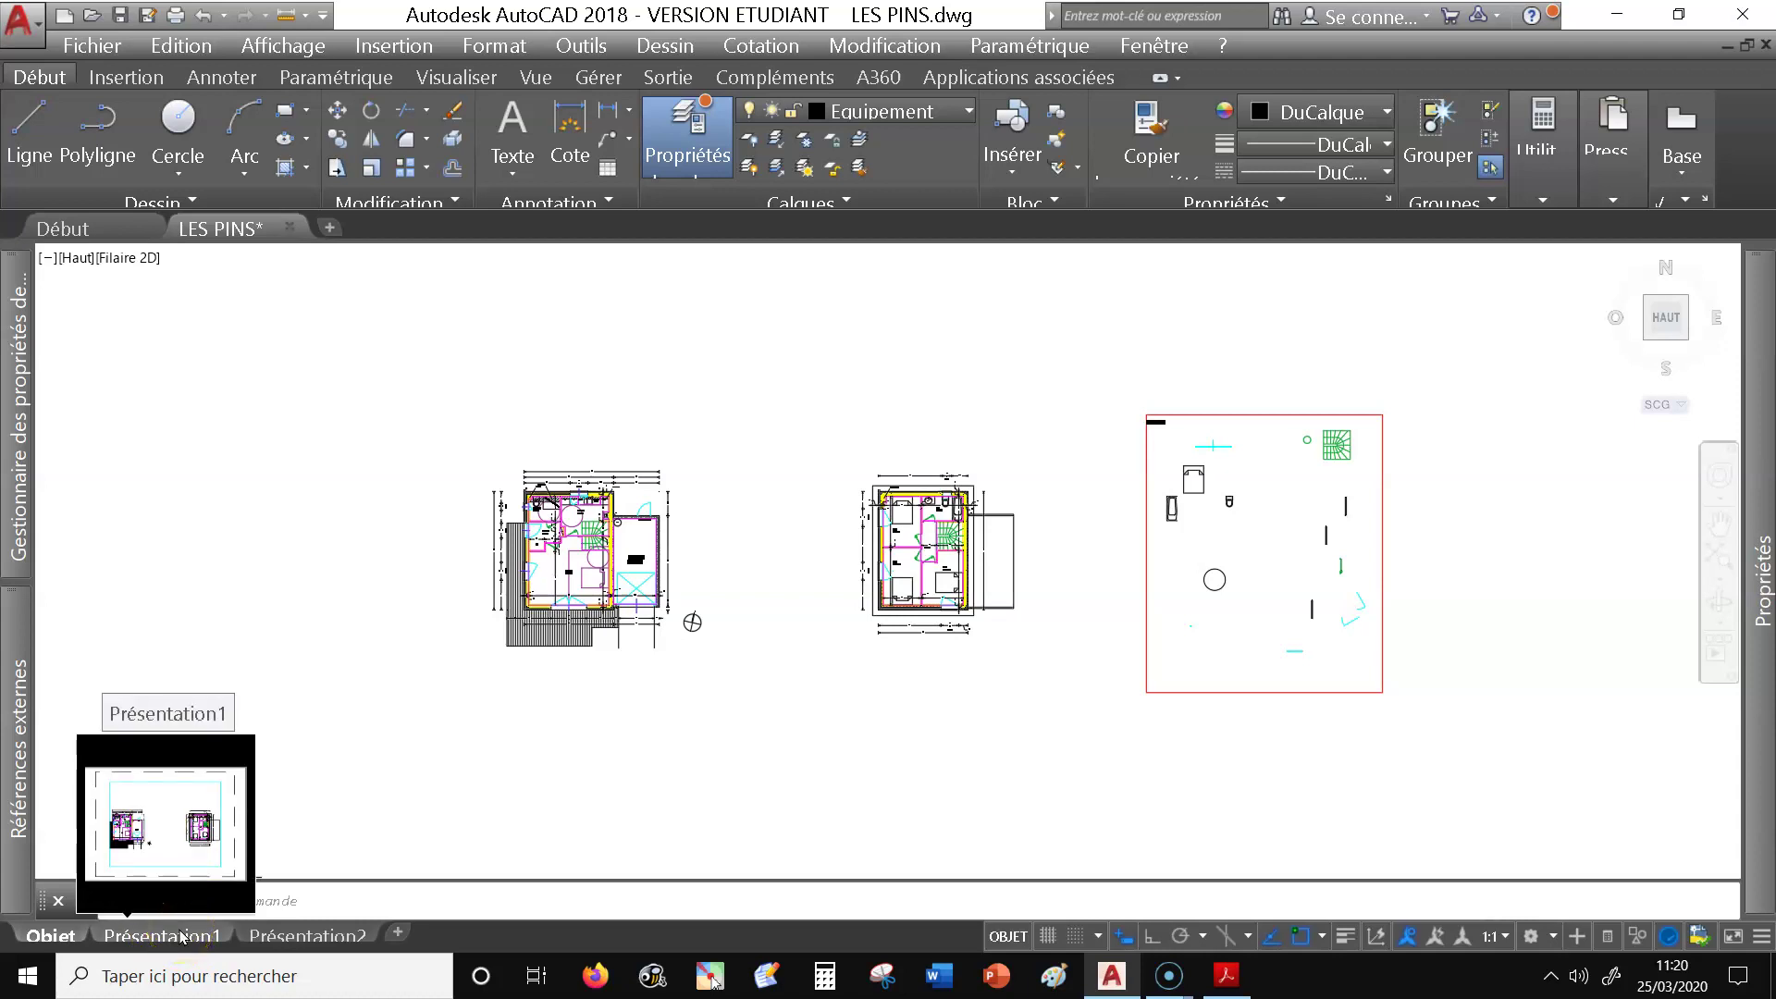
pyautogui.click(181, 935)
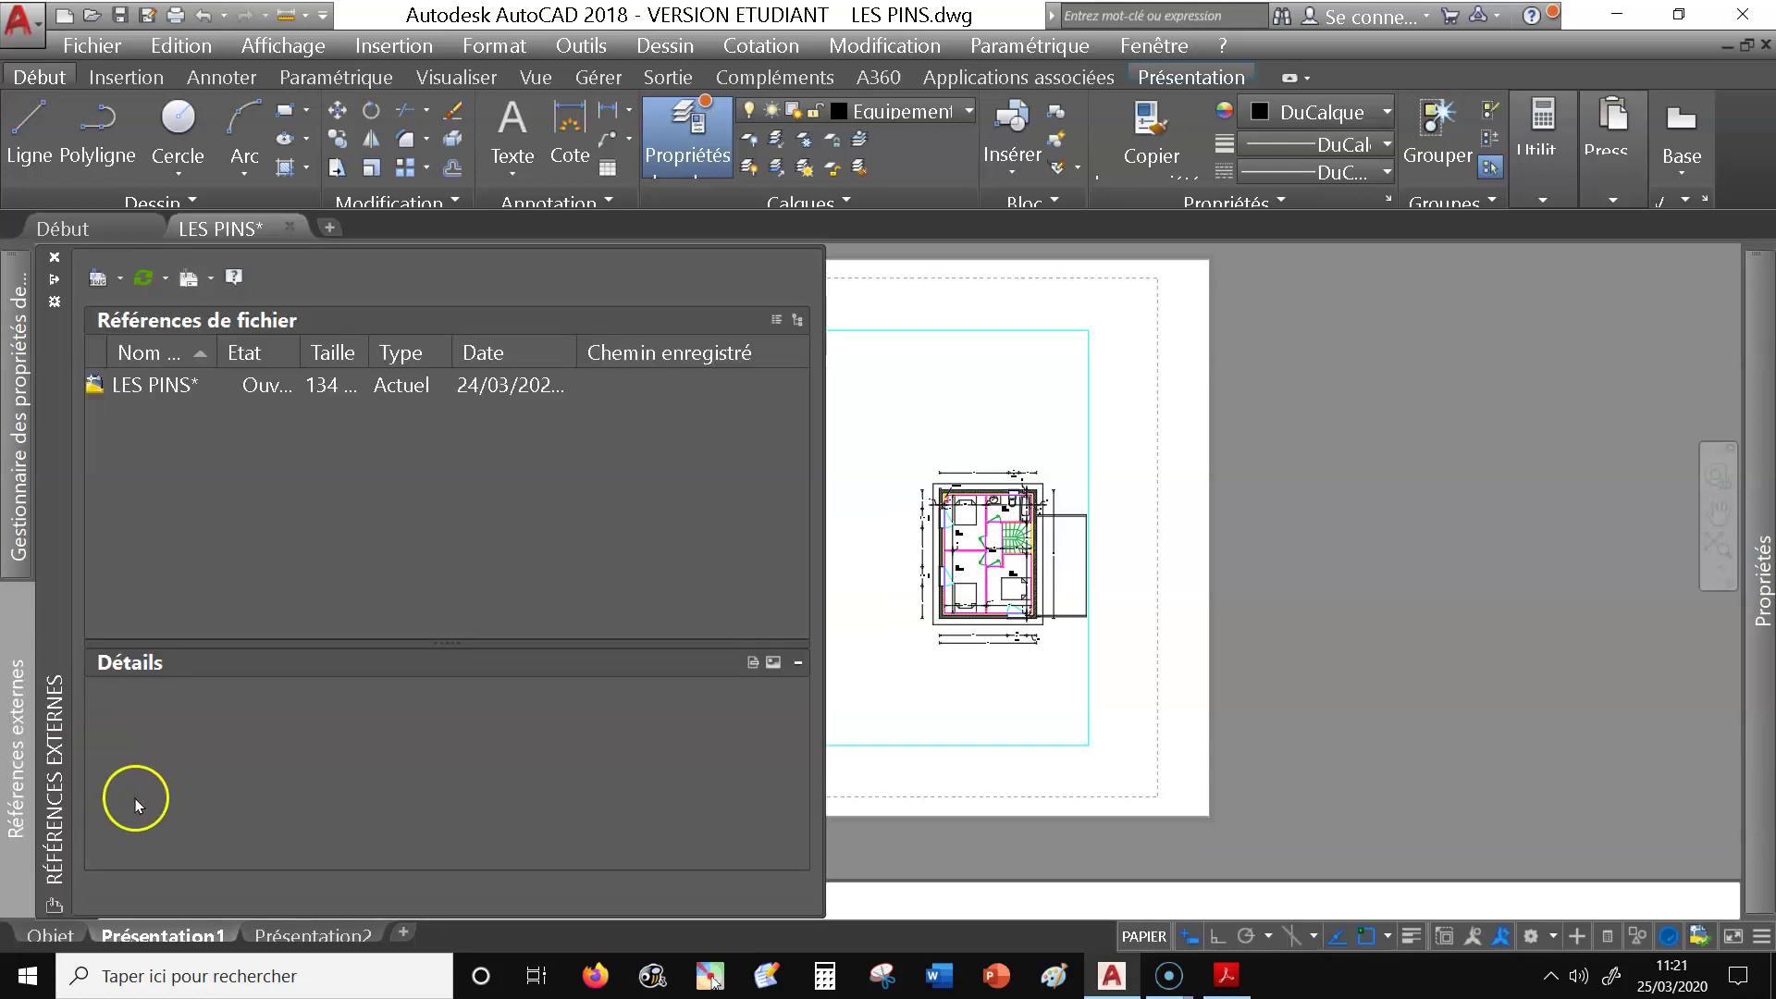
pyautogui.rightClick(180, 937)
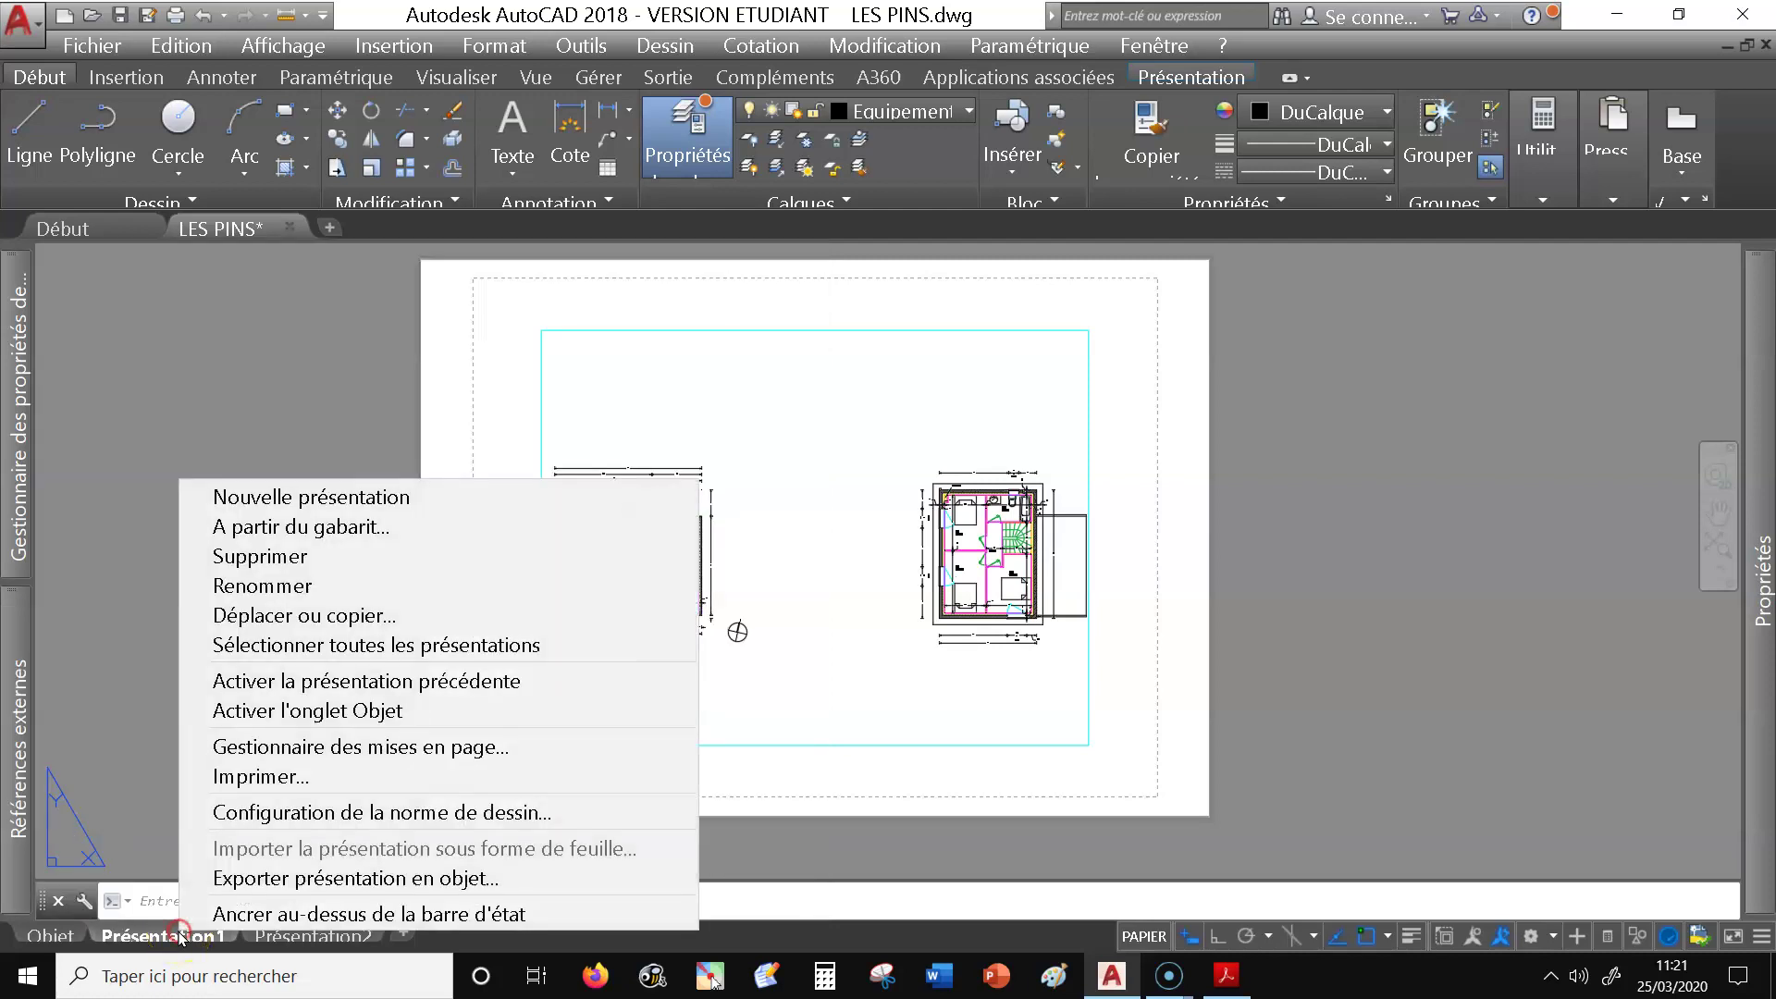
pyautogui.click(361, 752)
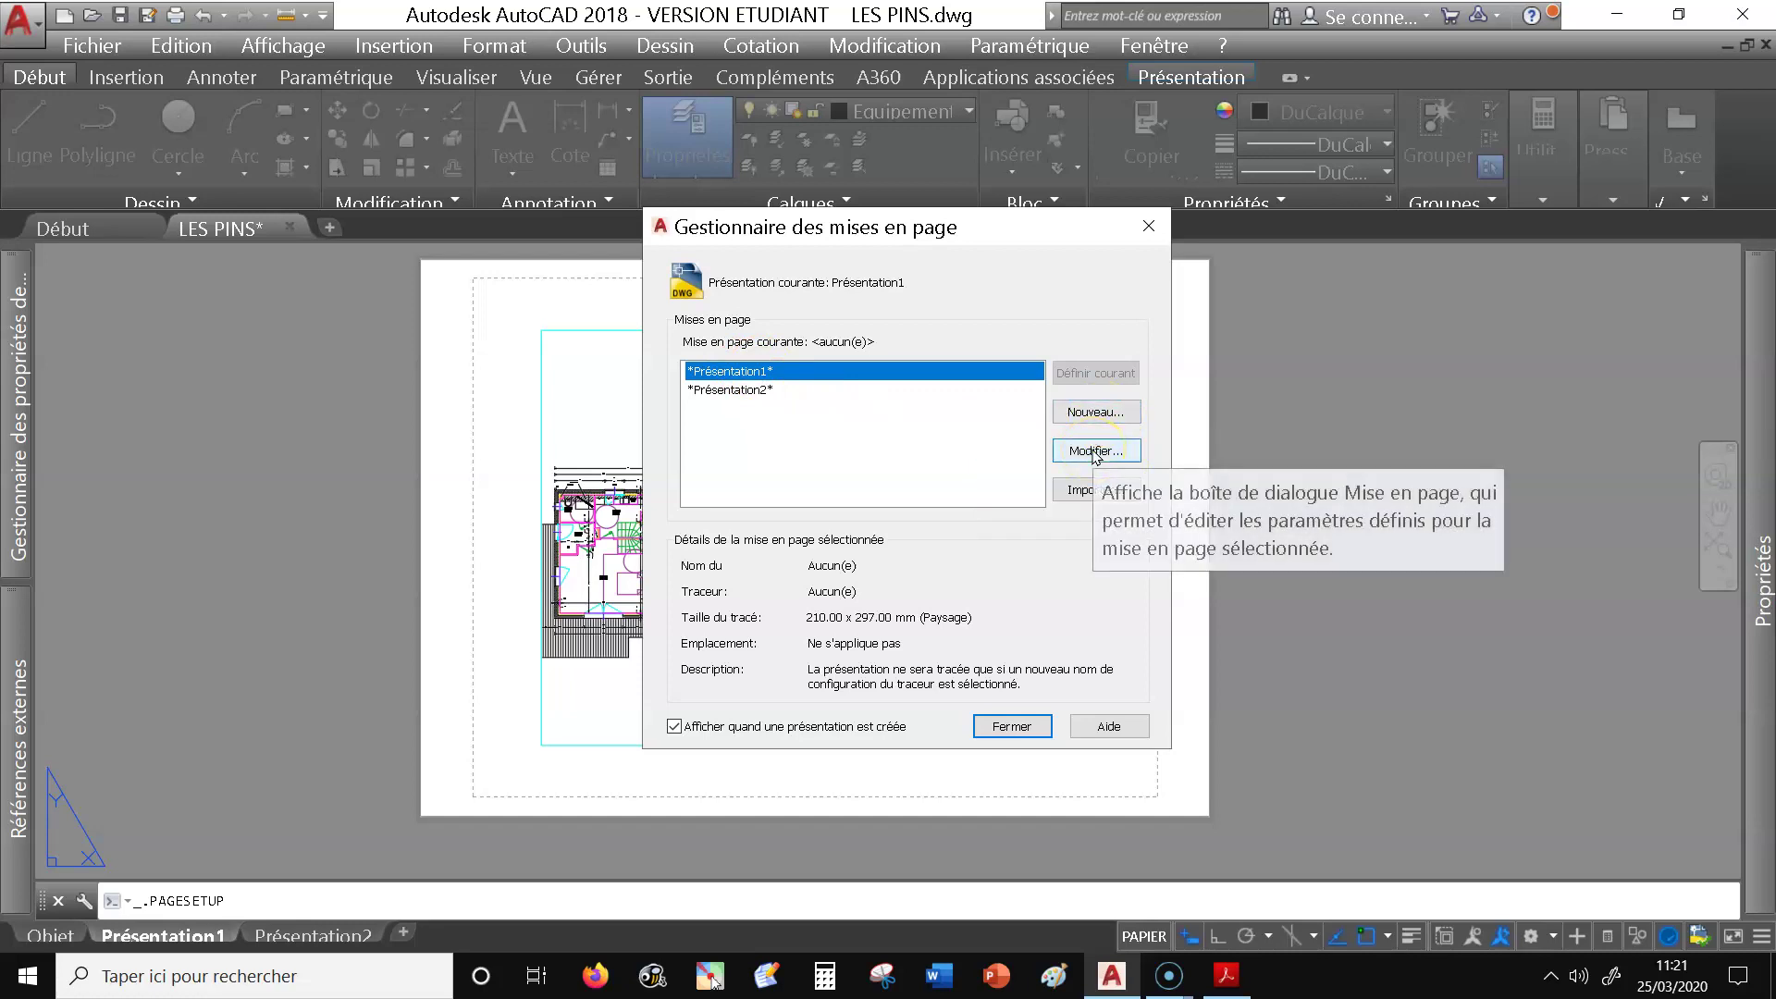
pyautogui.click(1094, 453)
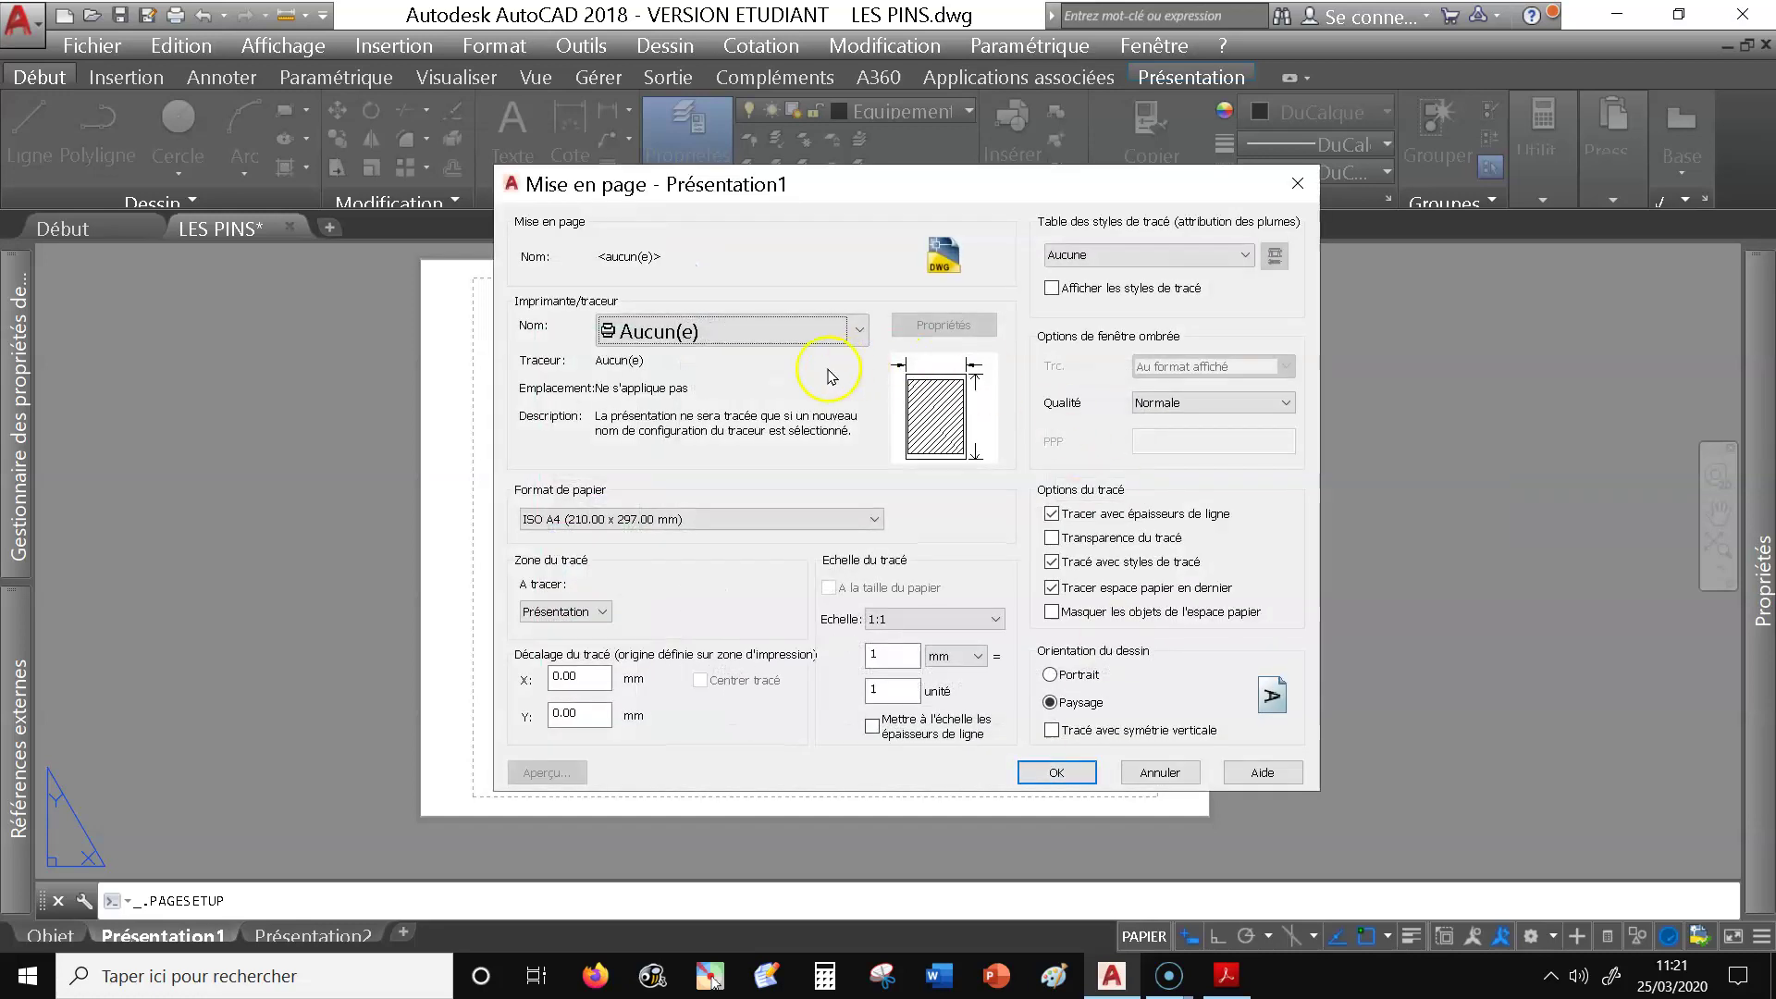
# Set the page setup's plotter to Microsoft Print to PDF and the paper size to A3.
pyautogui.click(832, 330)
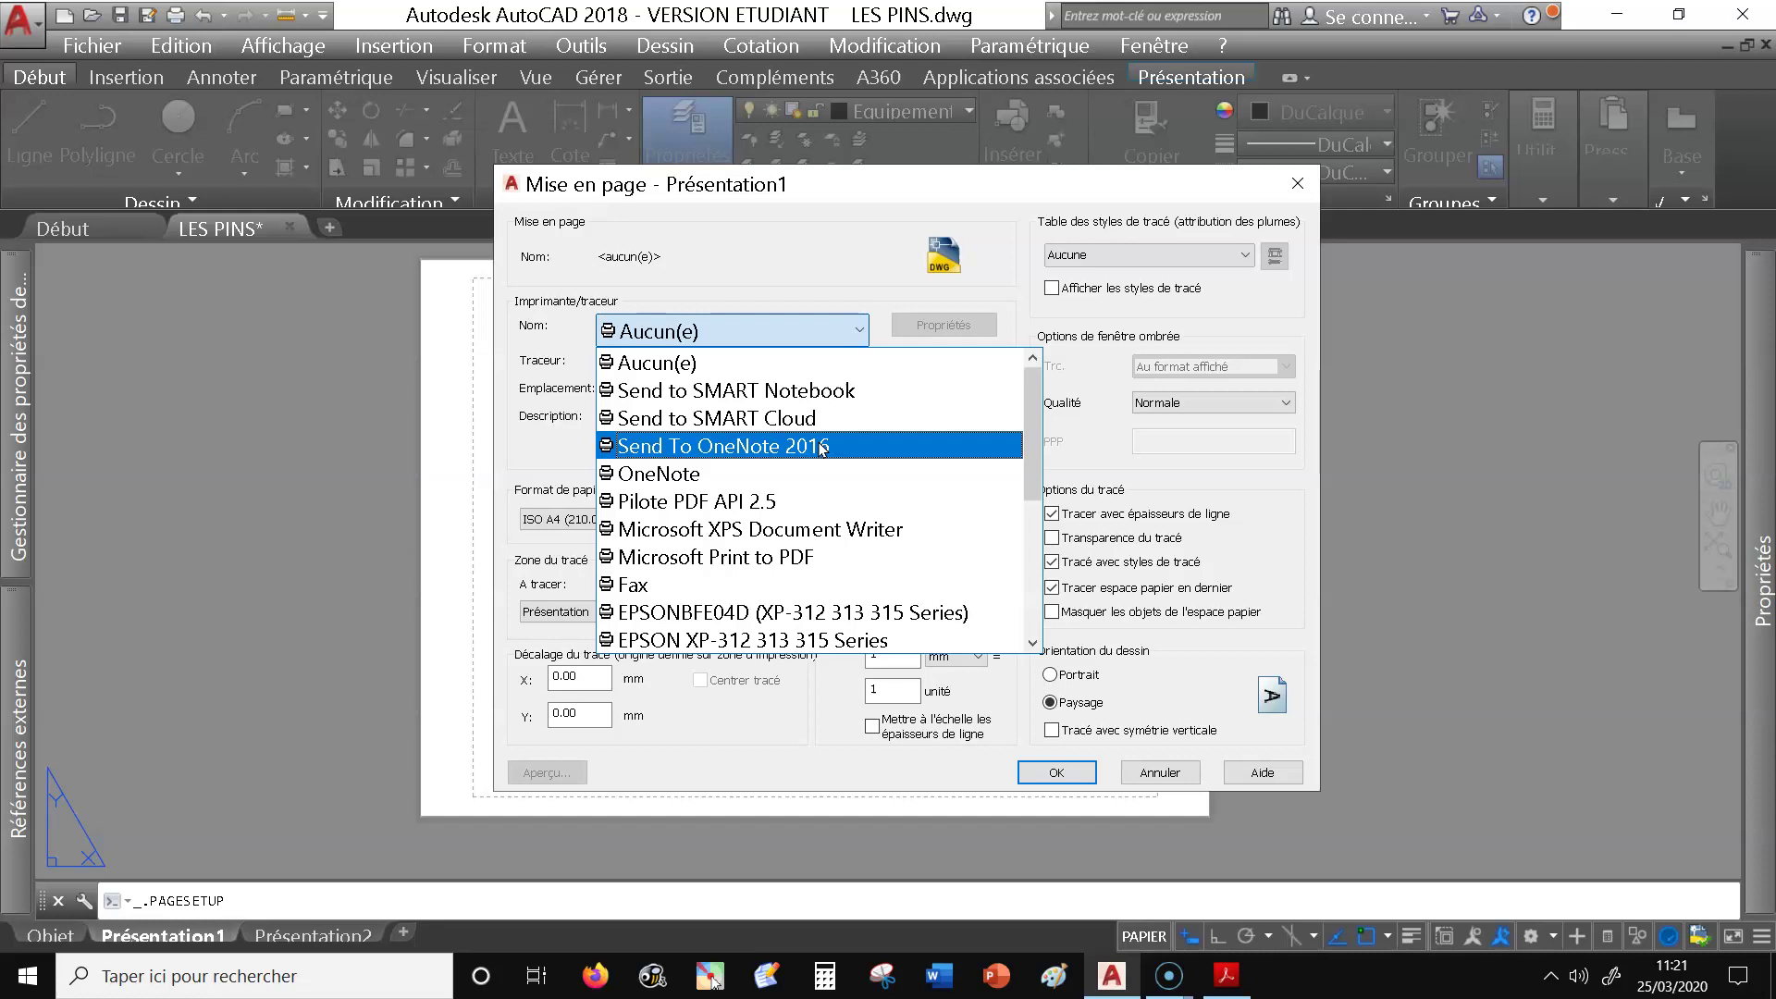
pyautogui.click(781, 559)
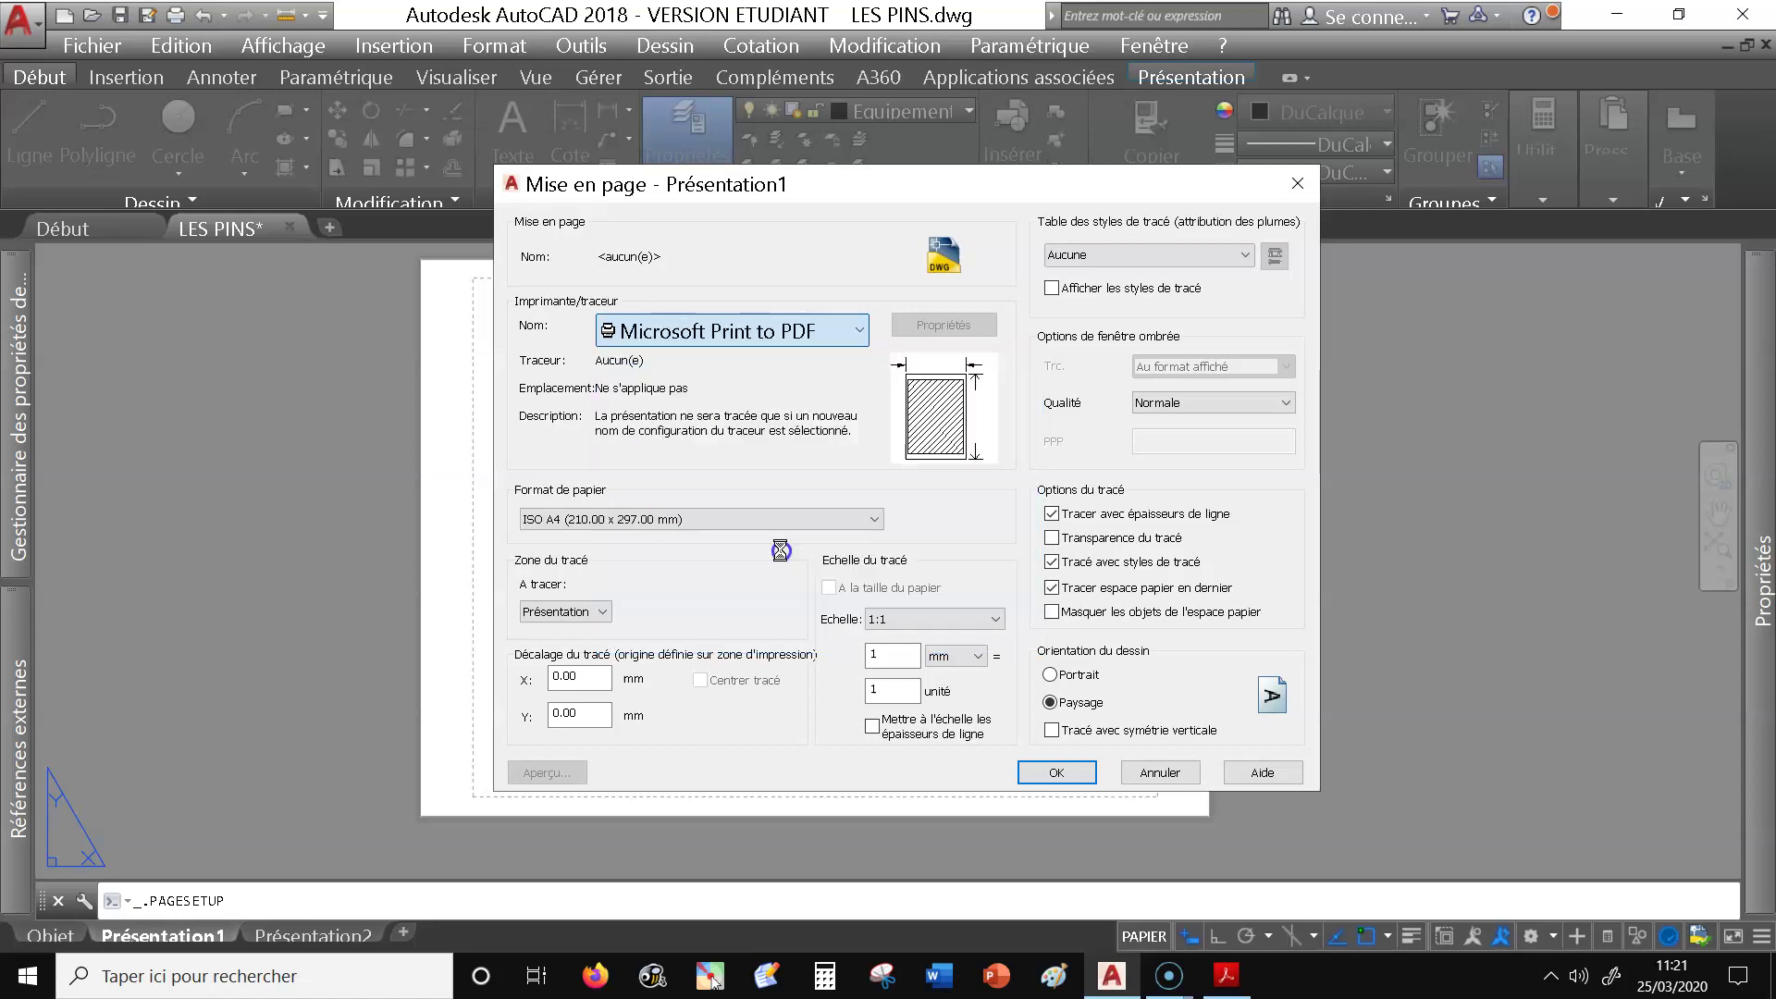
pyautogui.click(851, 520)
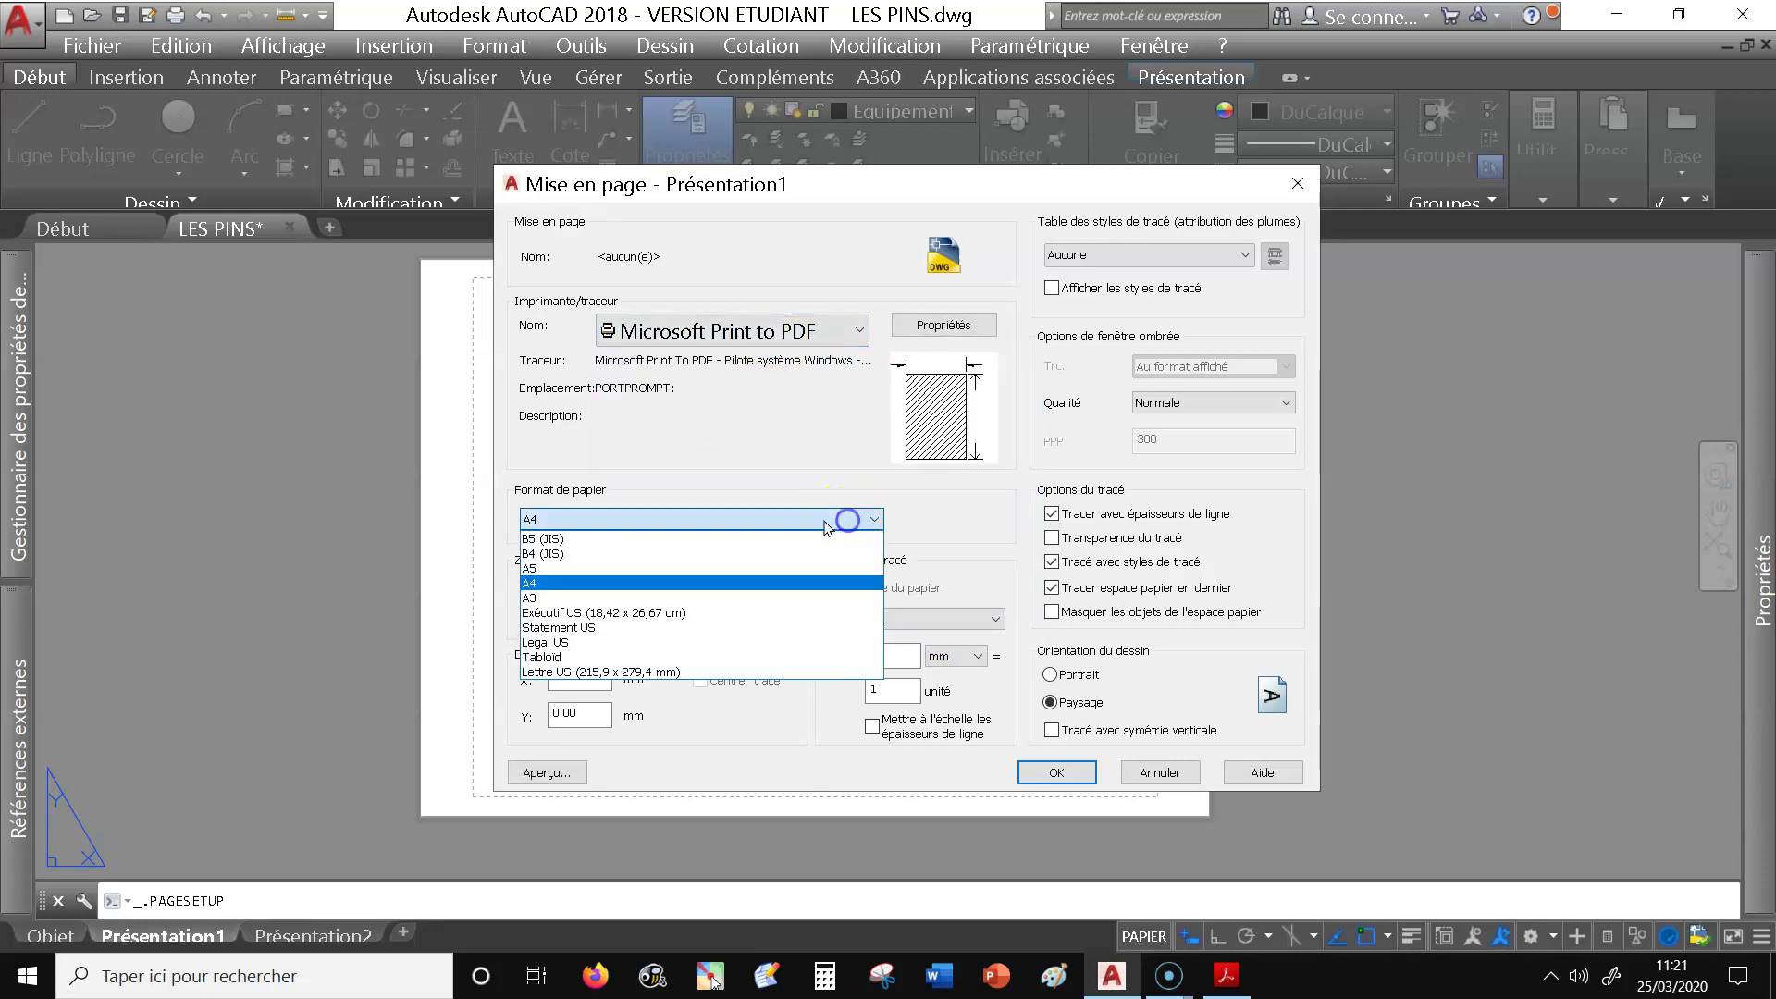
pyautogui.click(601, 599)
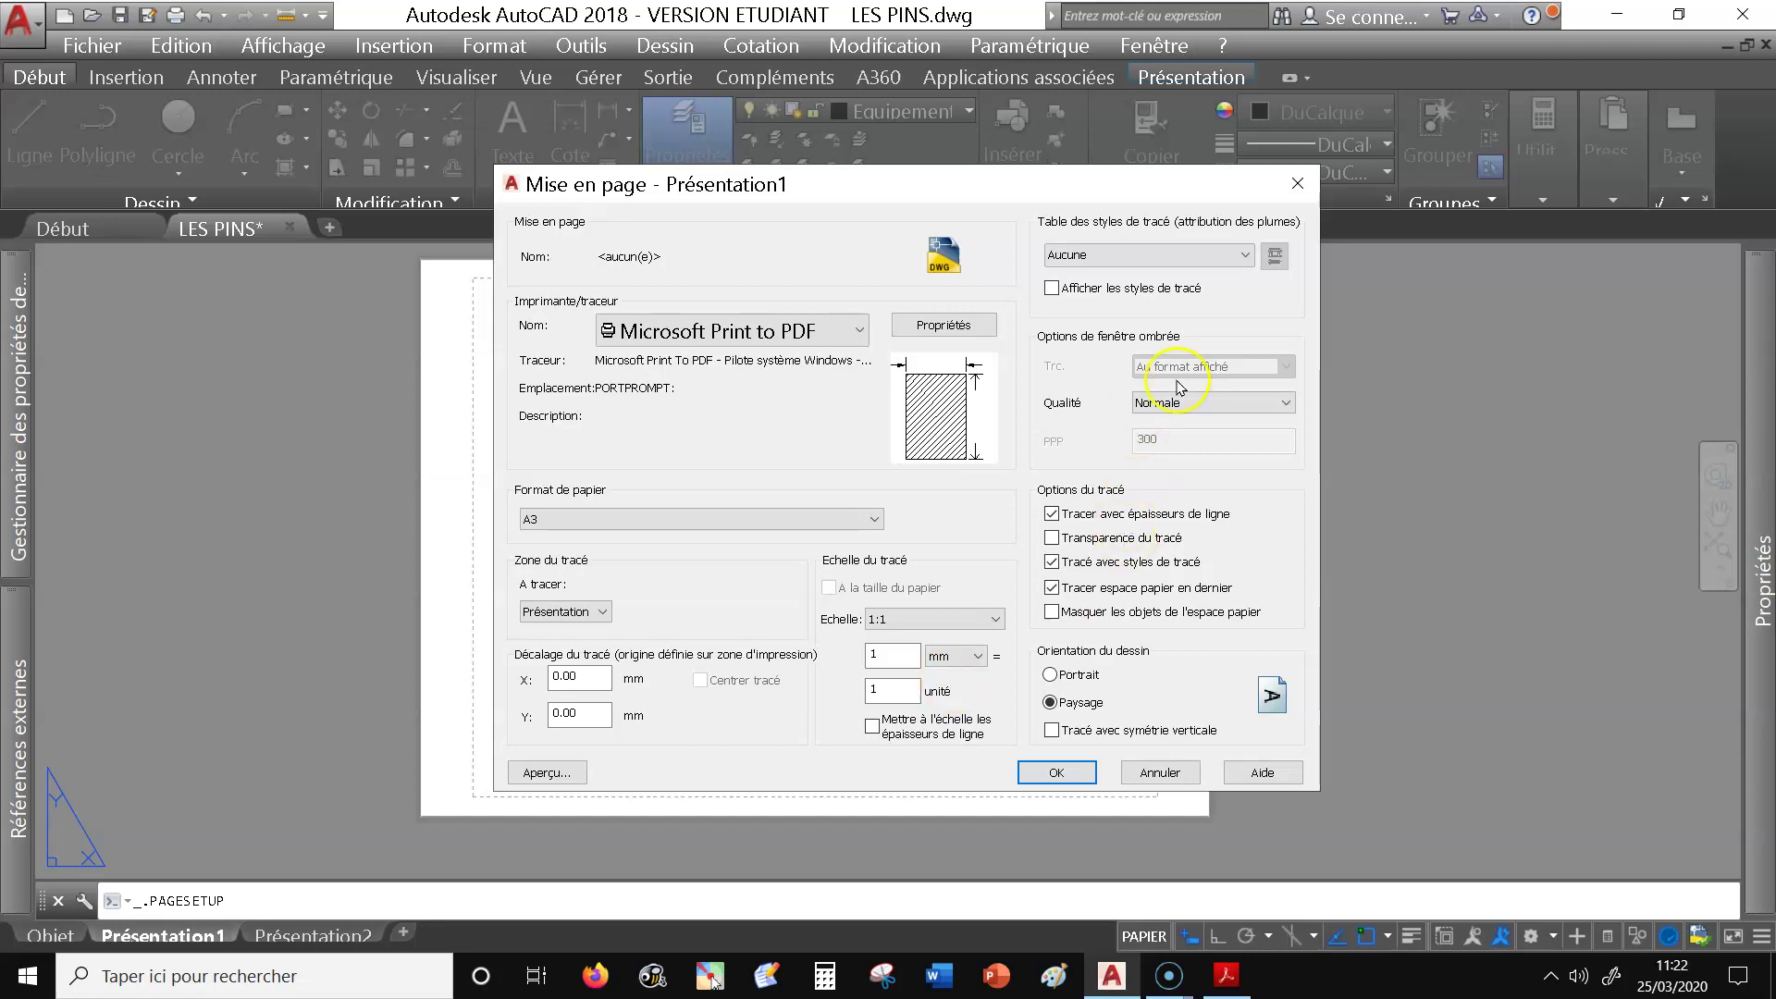
# Assign the monochrome.ctb plot style table, accept the page setup and close the page setup manager.
pyautogui.click(1233, 256)
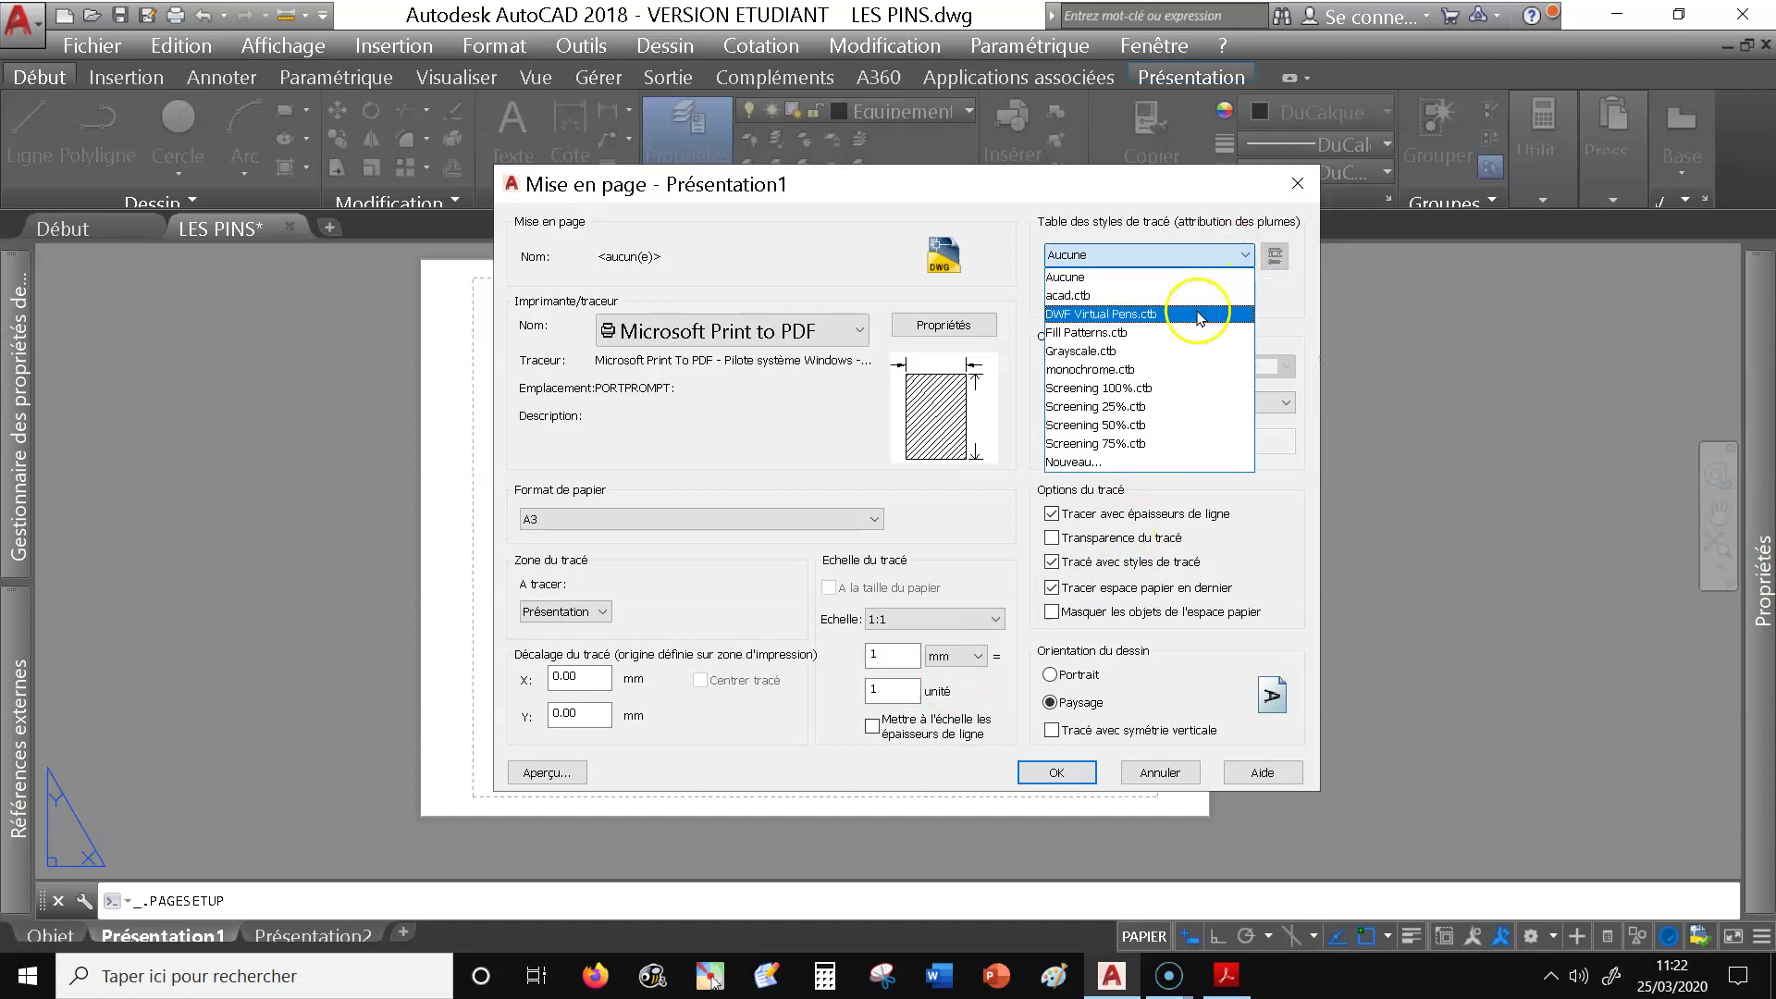
pyautogui.click(1173, 372)
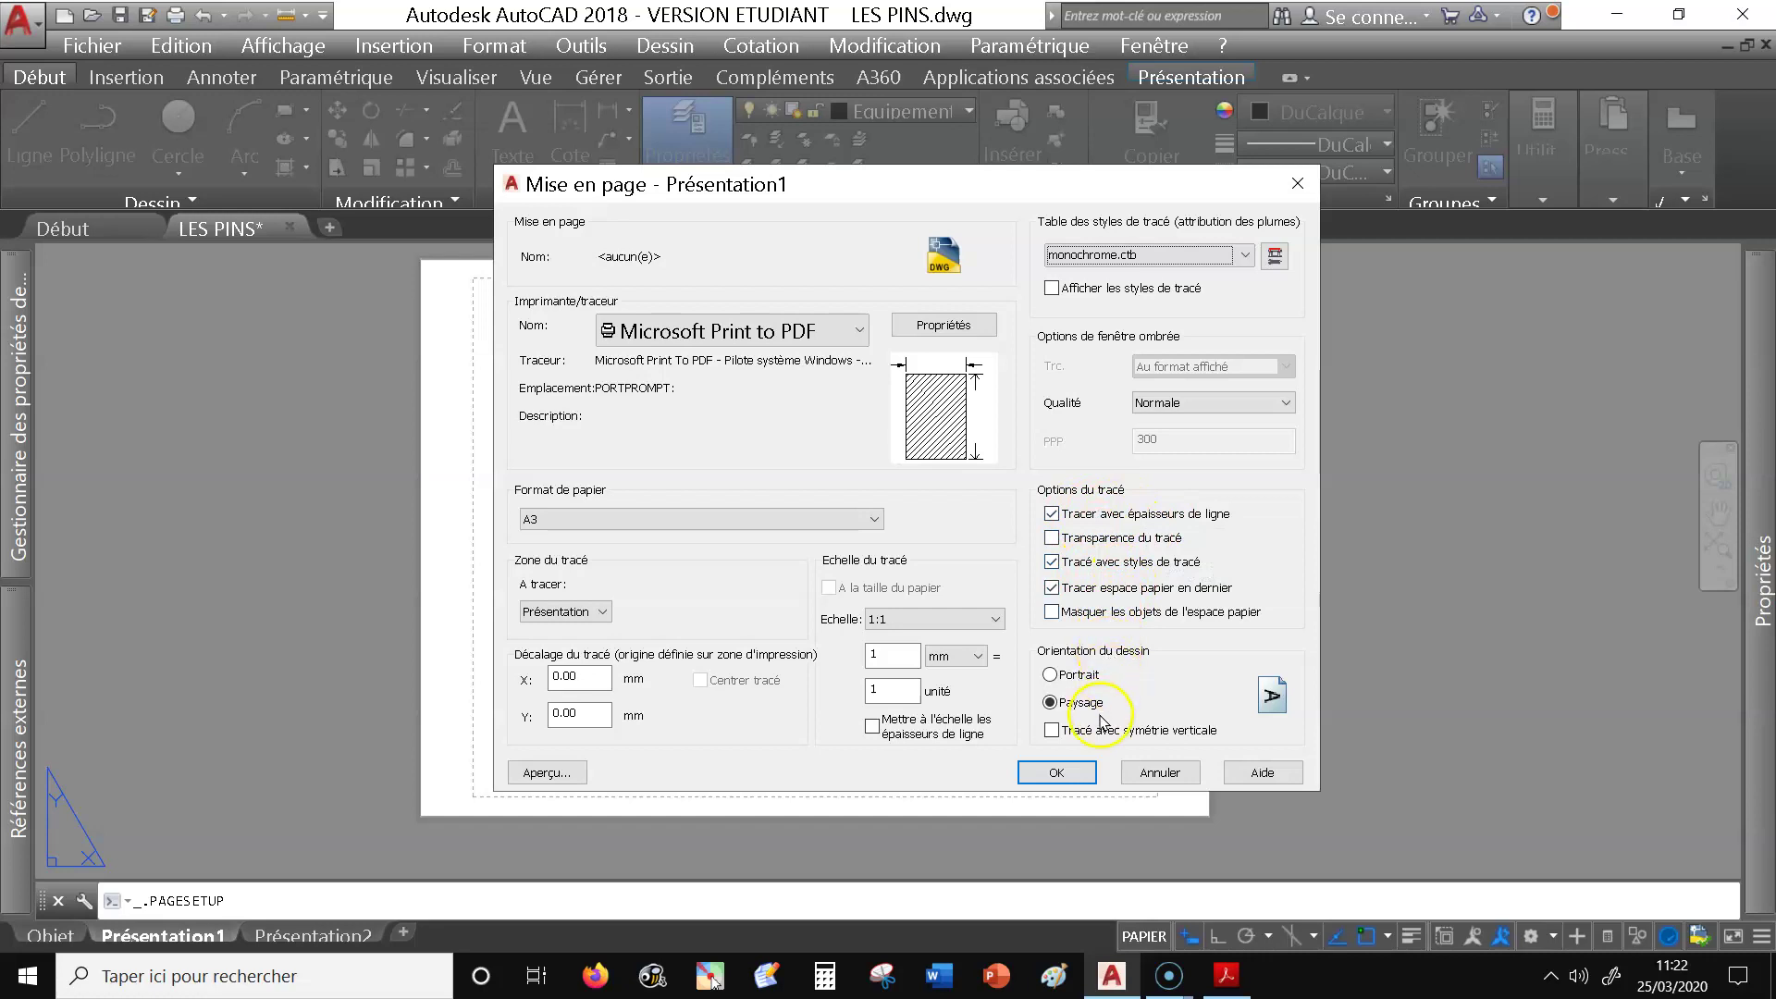
pyautogui.click(1063, 773)
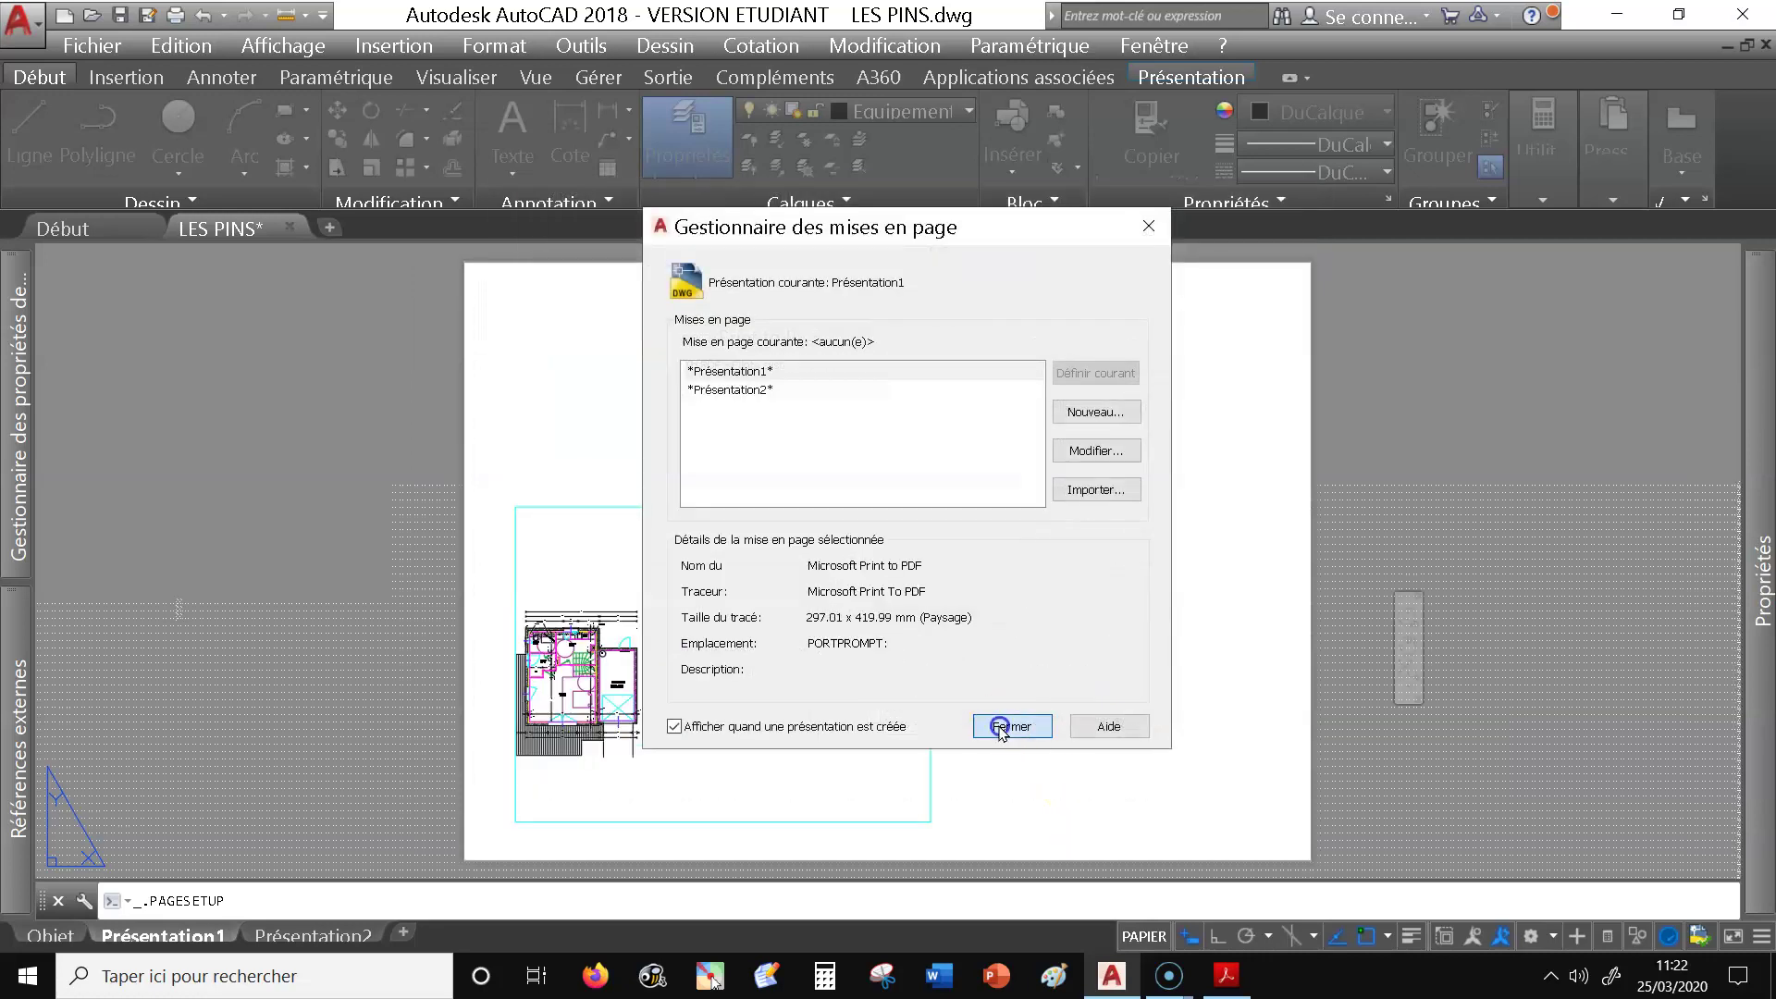
pyautogui.click(1002, 726)
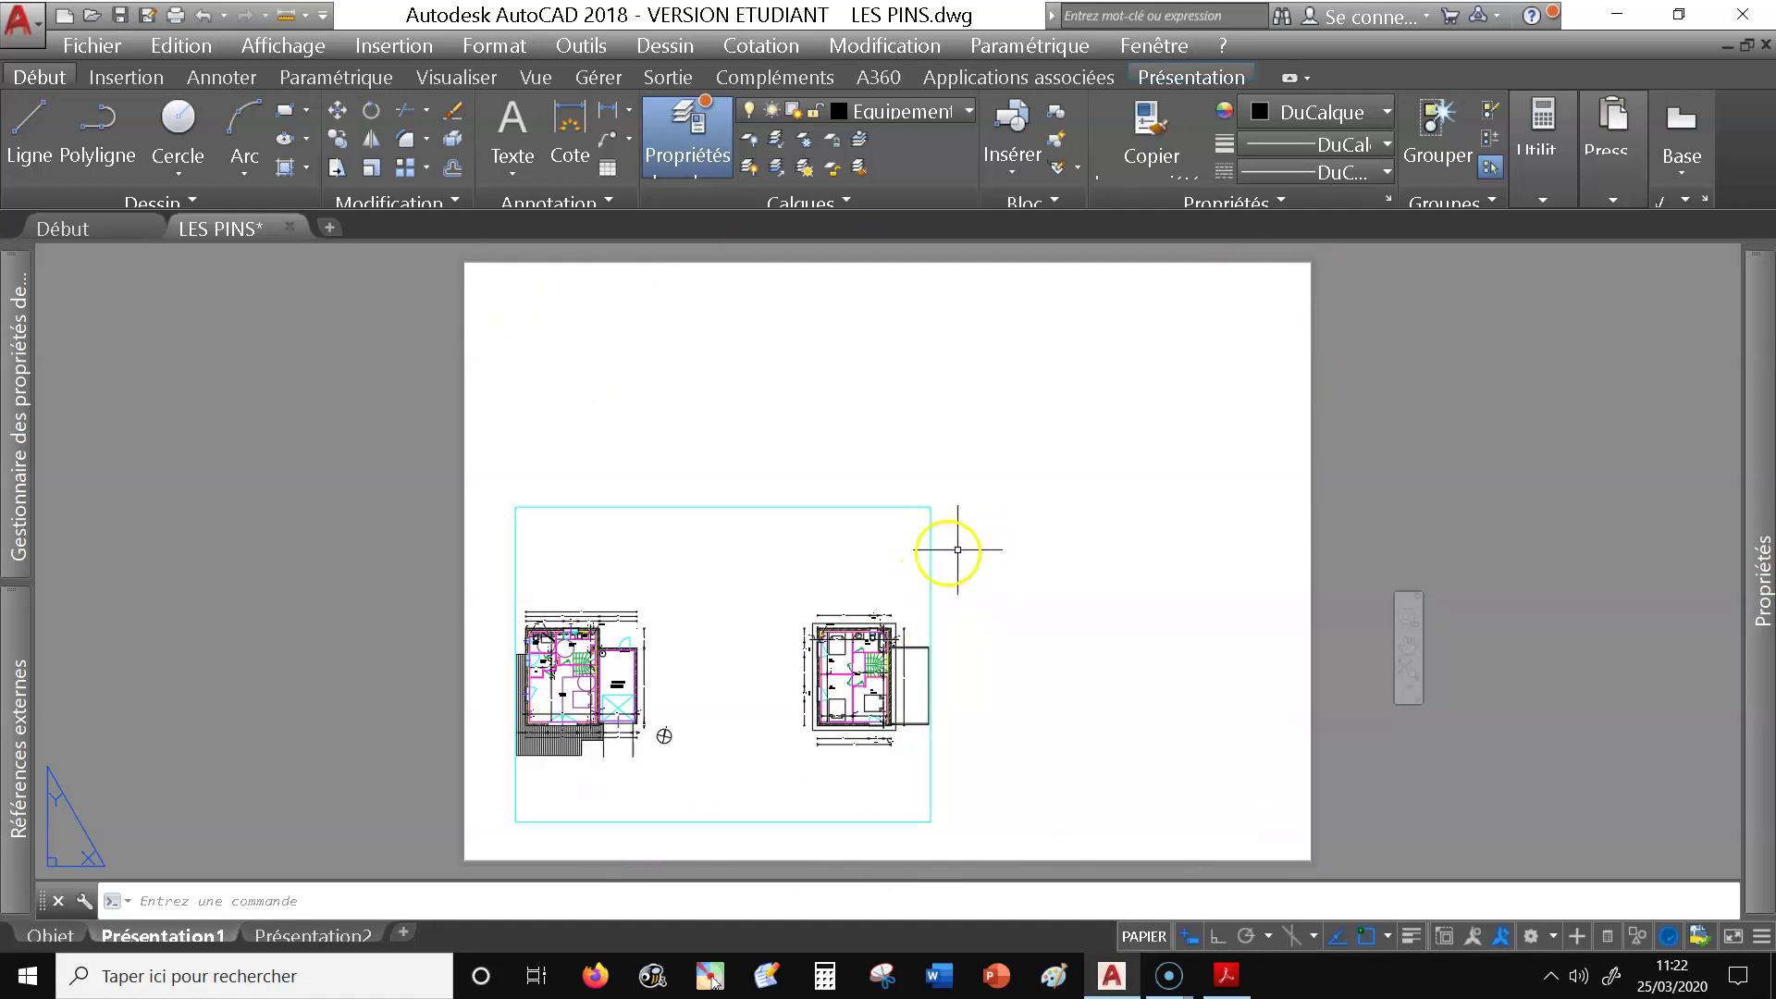
# Delete the existing viewport from the Présentation1 layout.
pyautogui.click(912, 510)
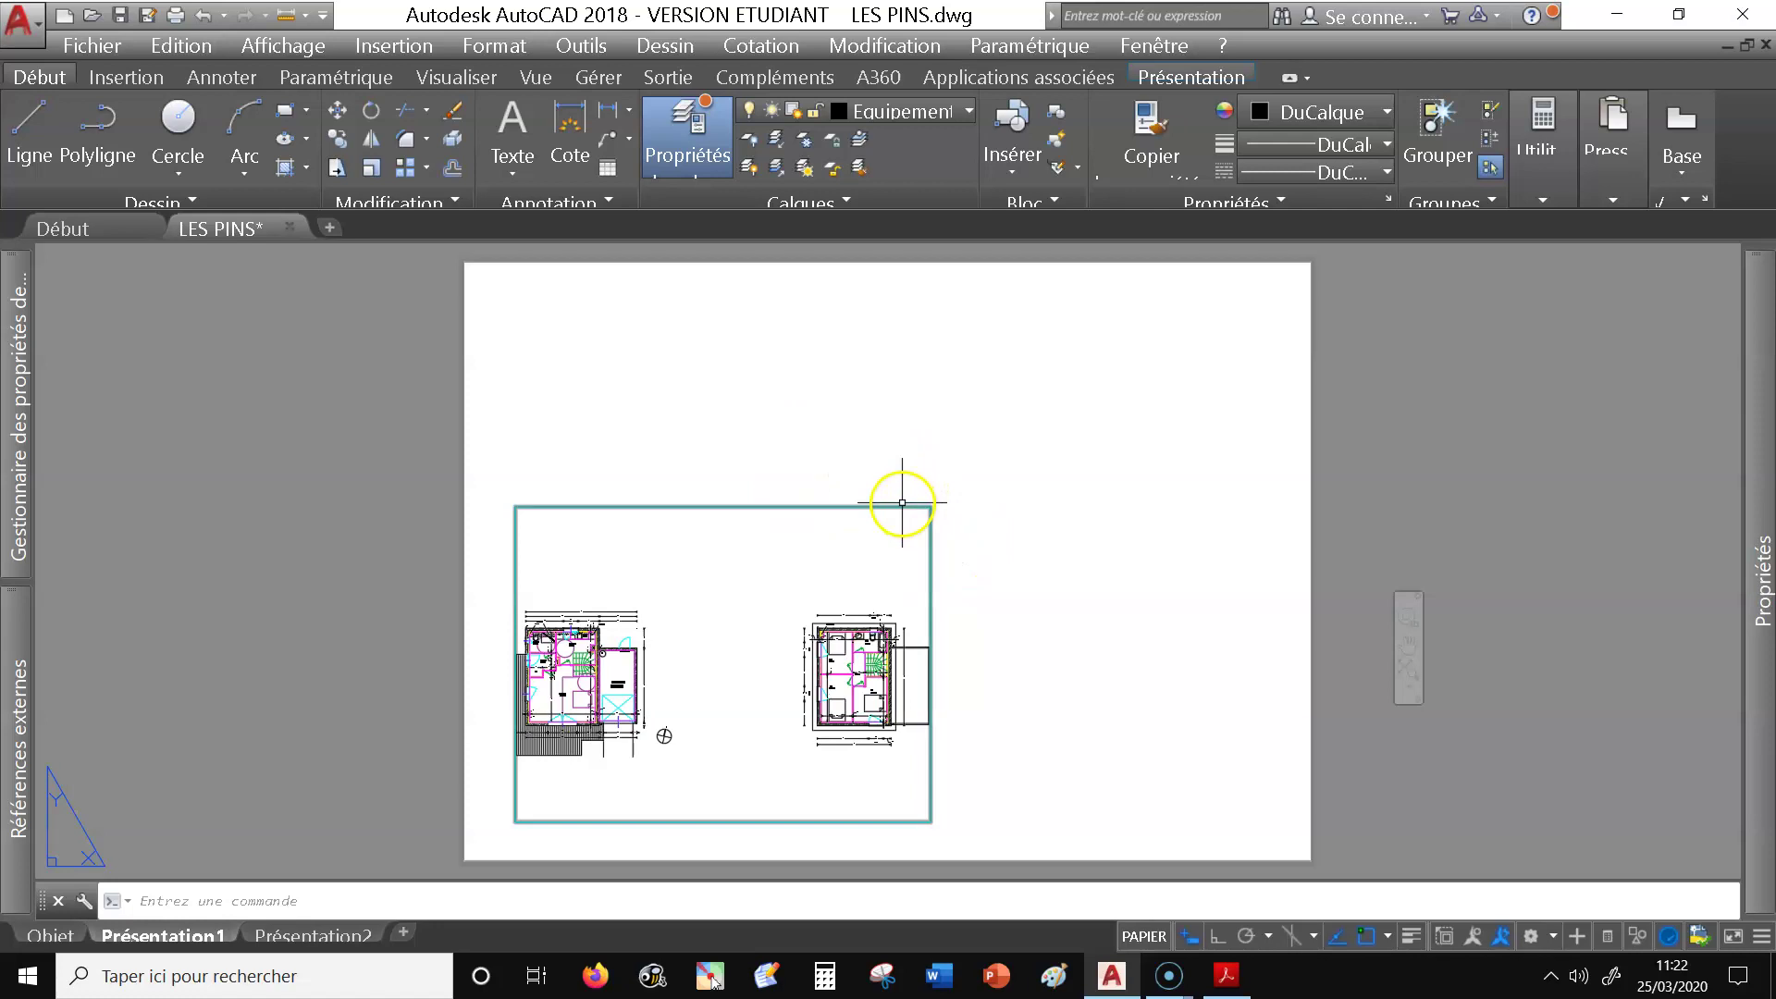
pyautogui.click(923, 505)
pyautogui.click(923, 506)
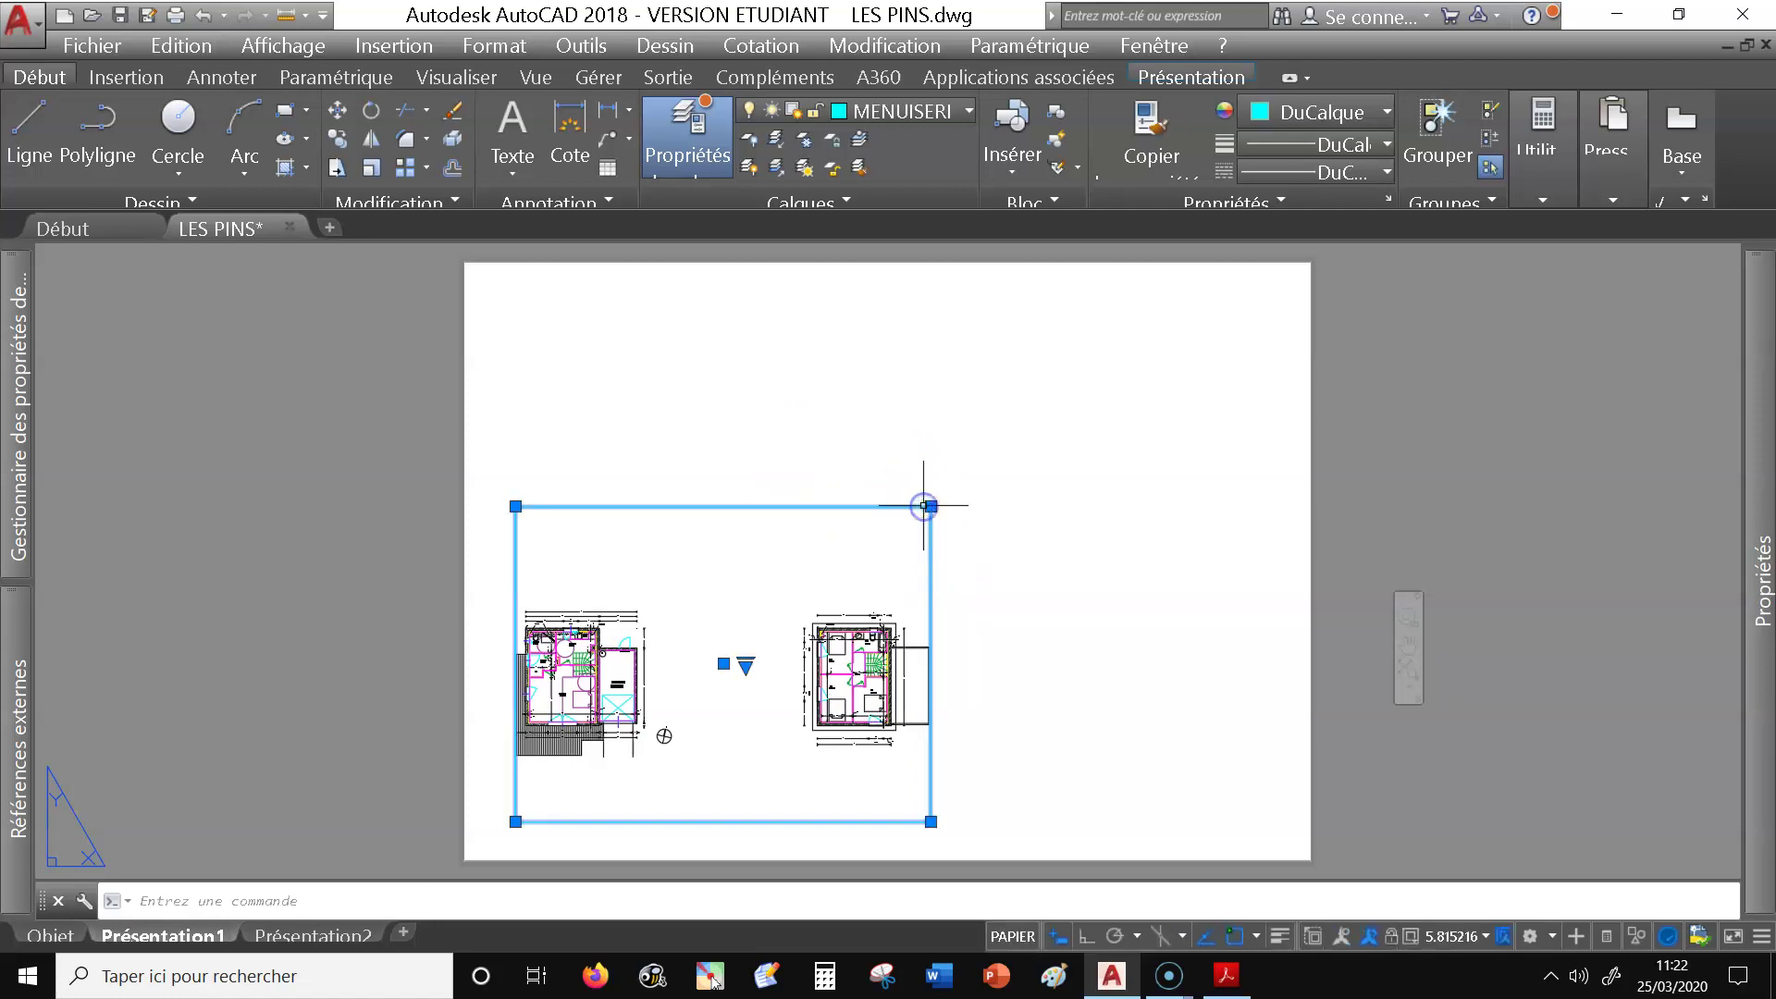
pyautogui.press('Delete')
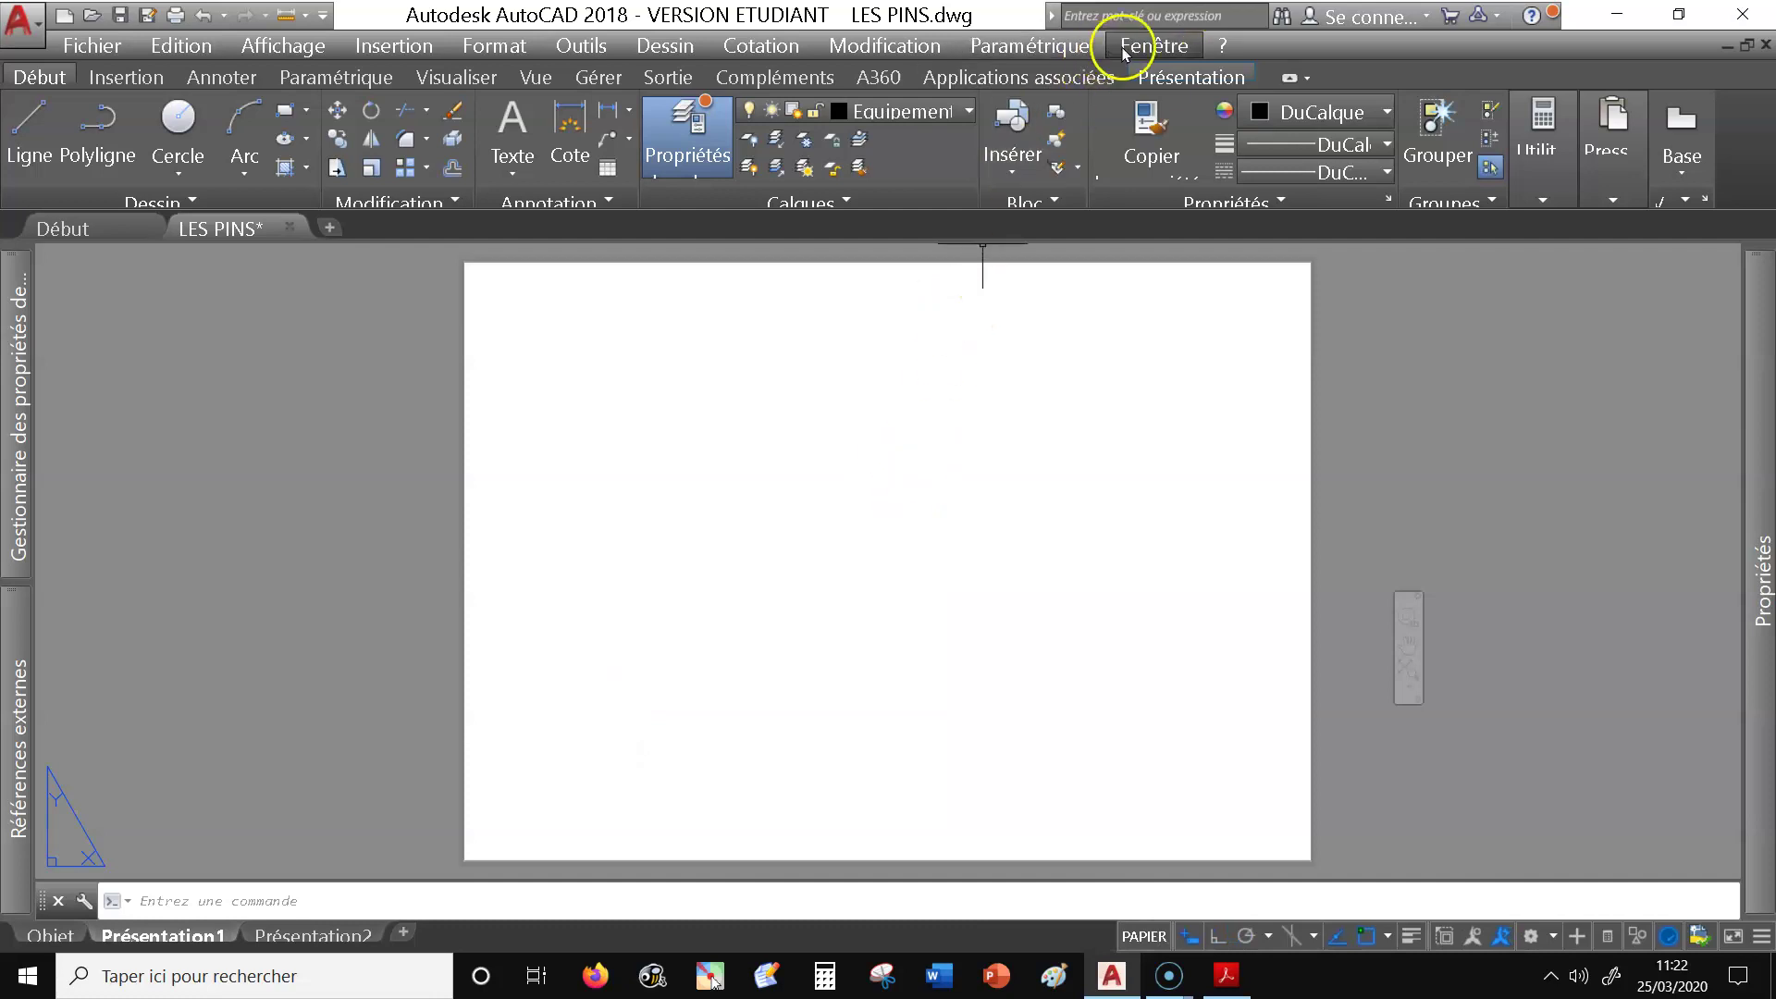
# Create a rectangular viewport spanning the A3 sheet, with its corners slightly inside the paper's edges.
pyautogui.click(1187, 81)
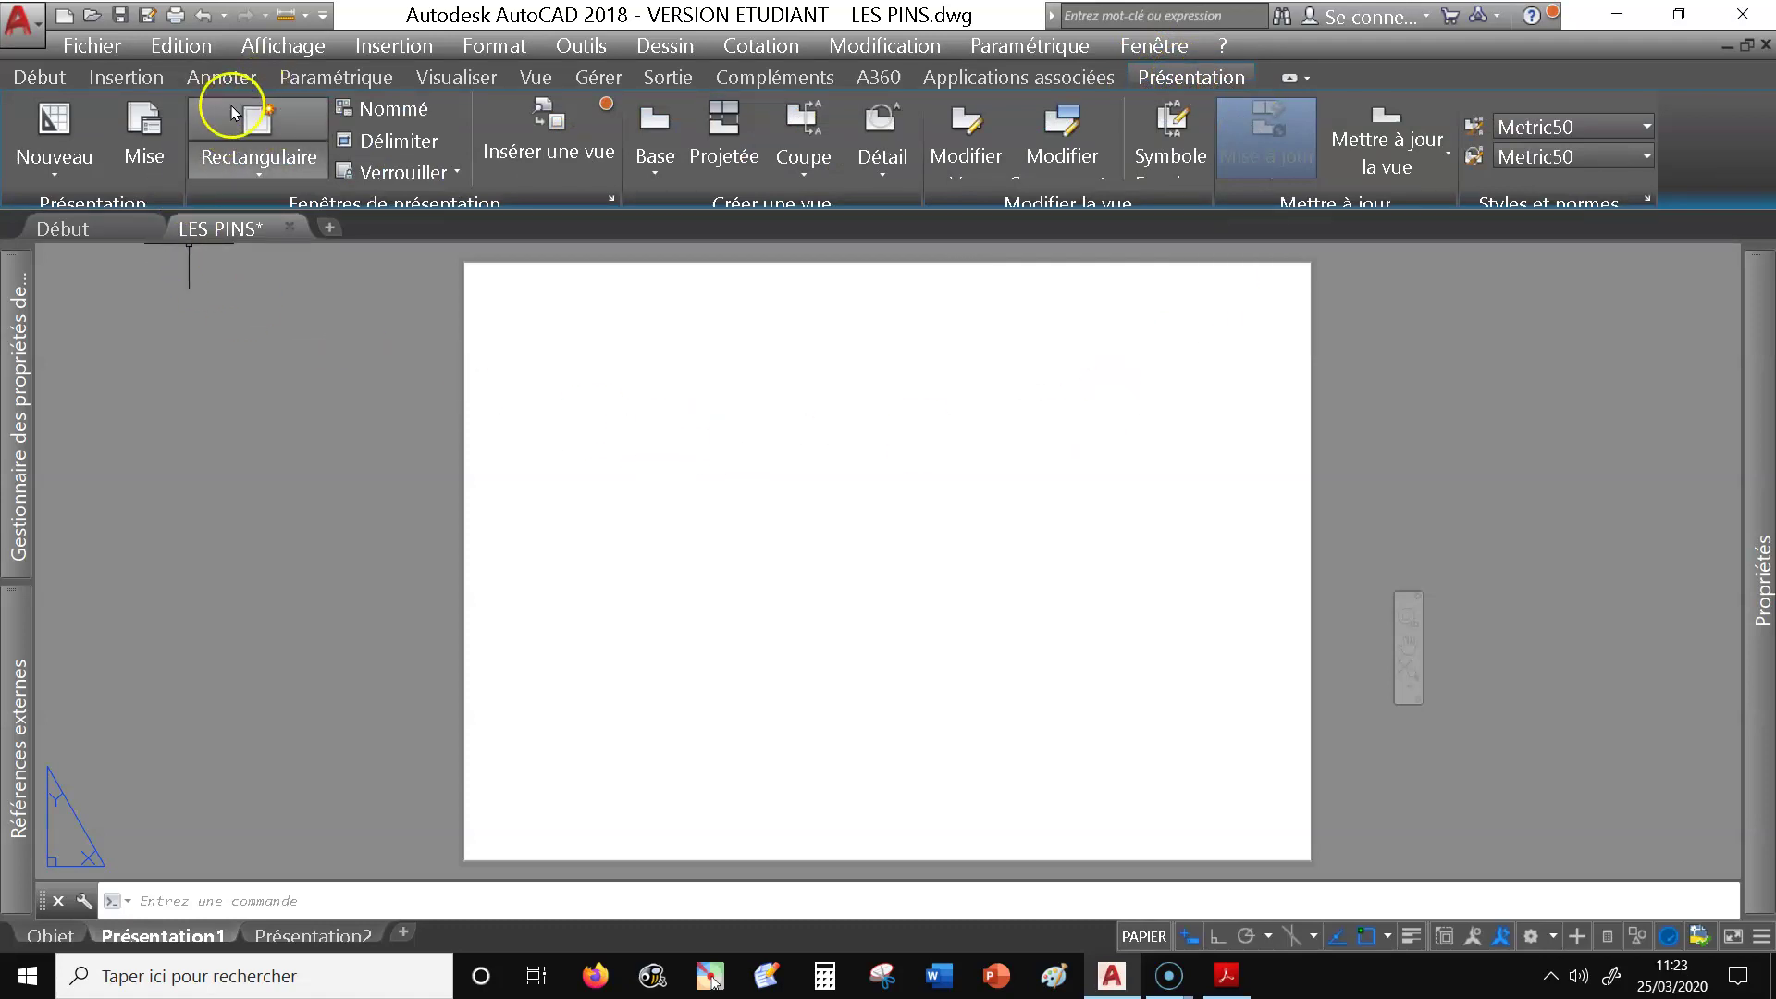
pyautogui.click(262, 170)
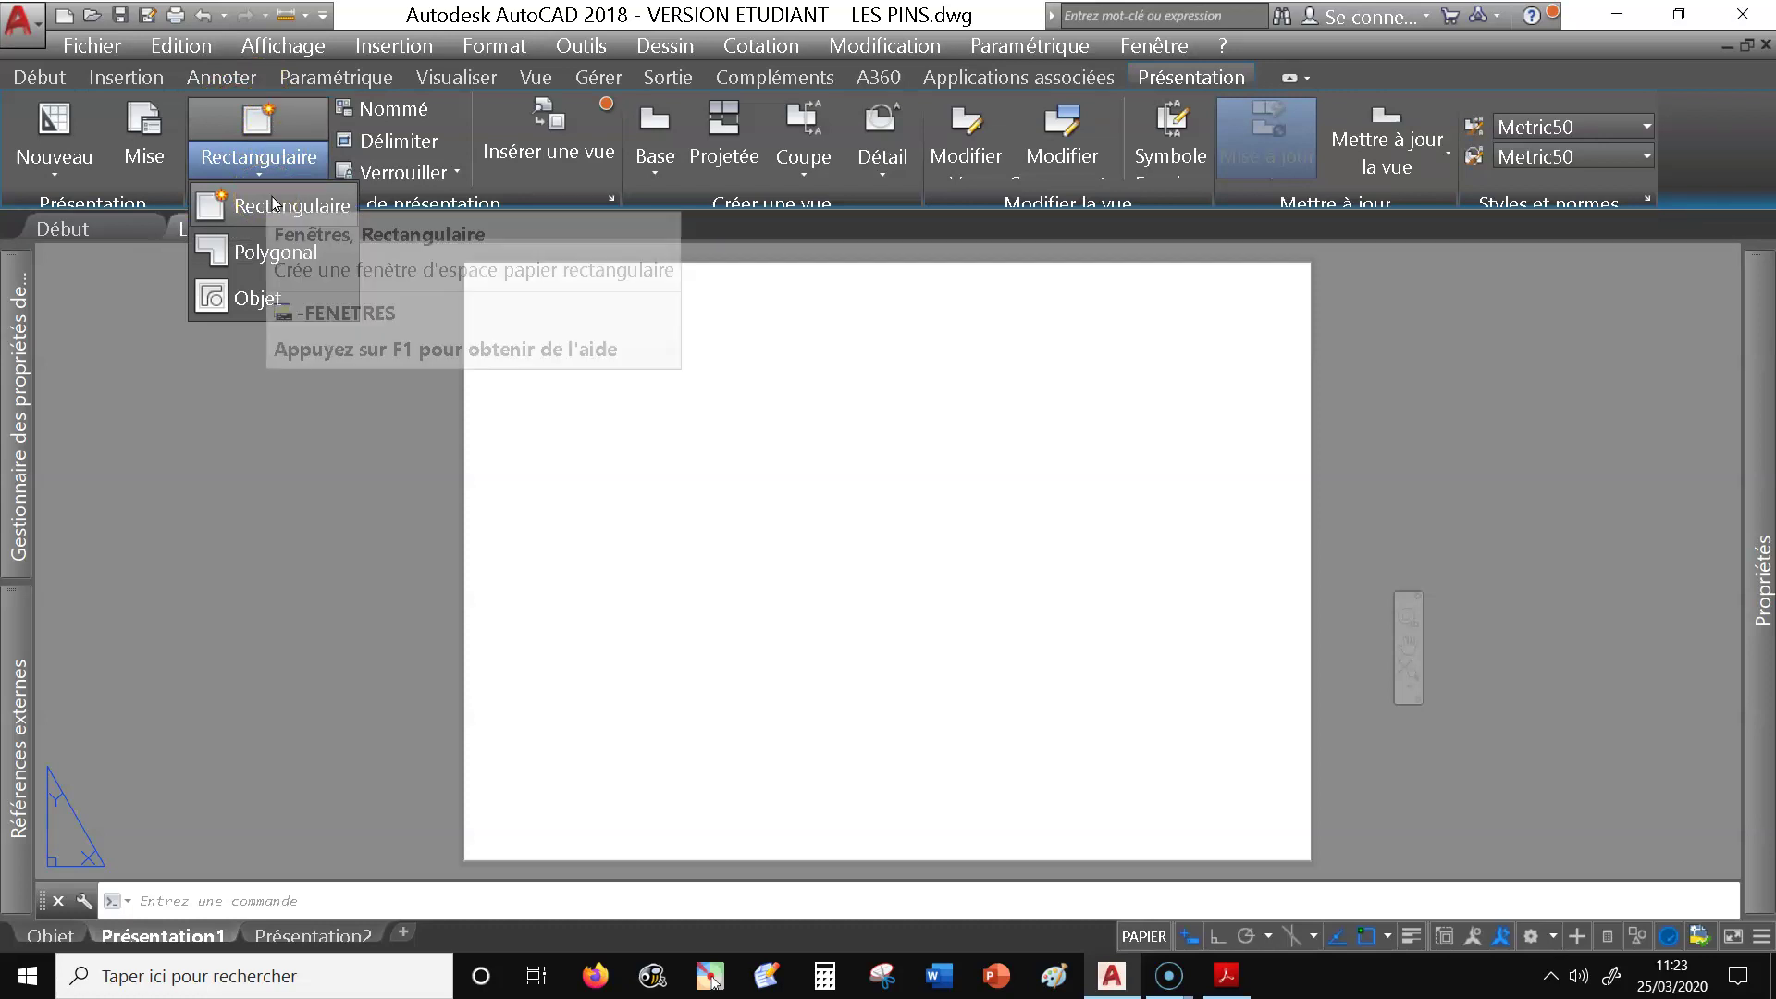
pyautogui.click(274, 205)
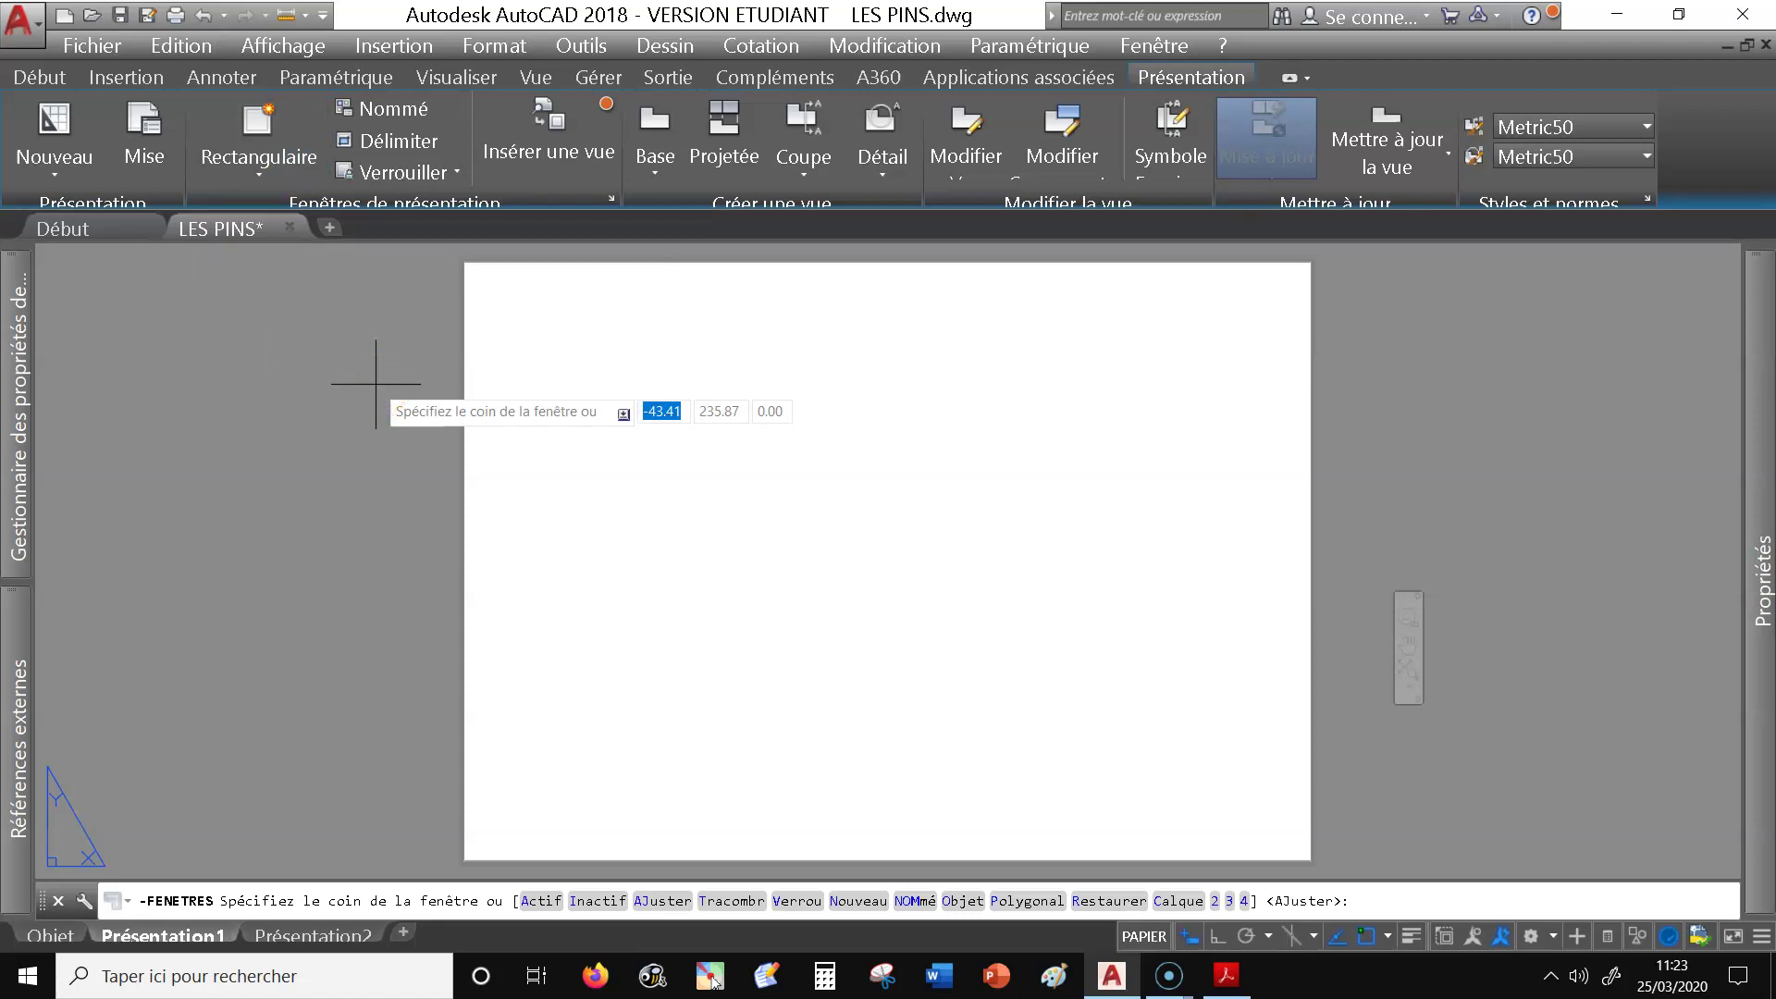
pyautogui.click(478, 271)
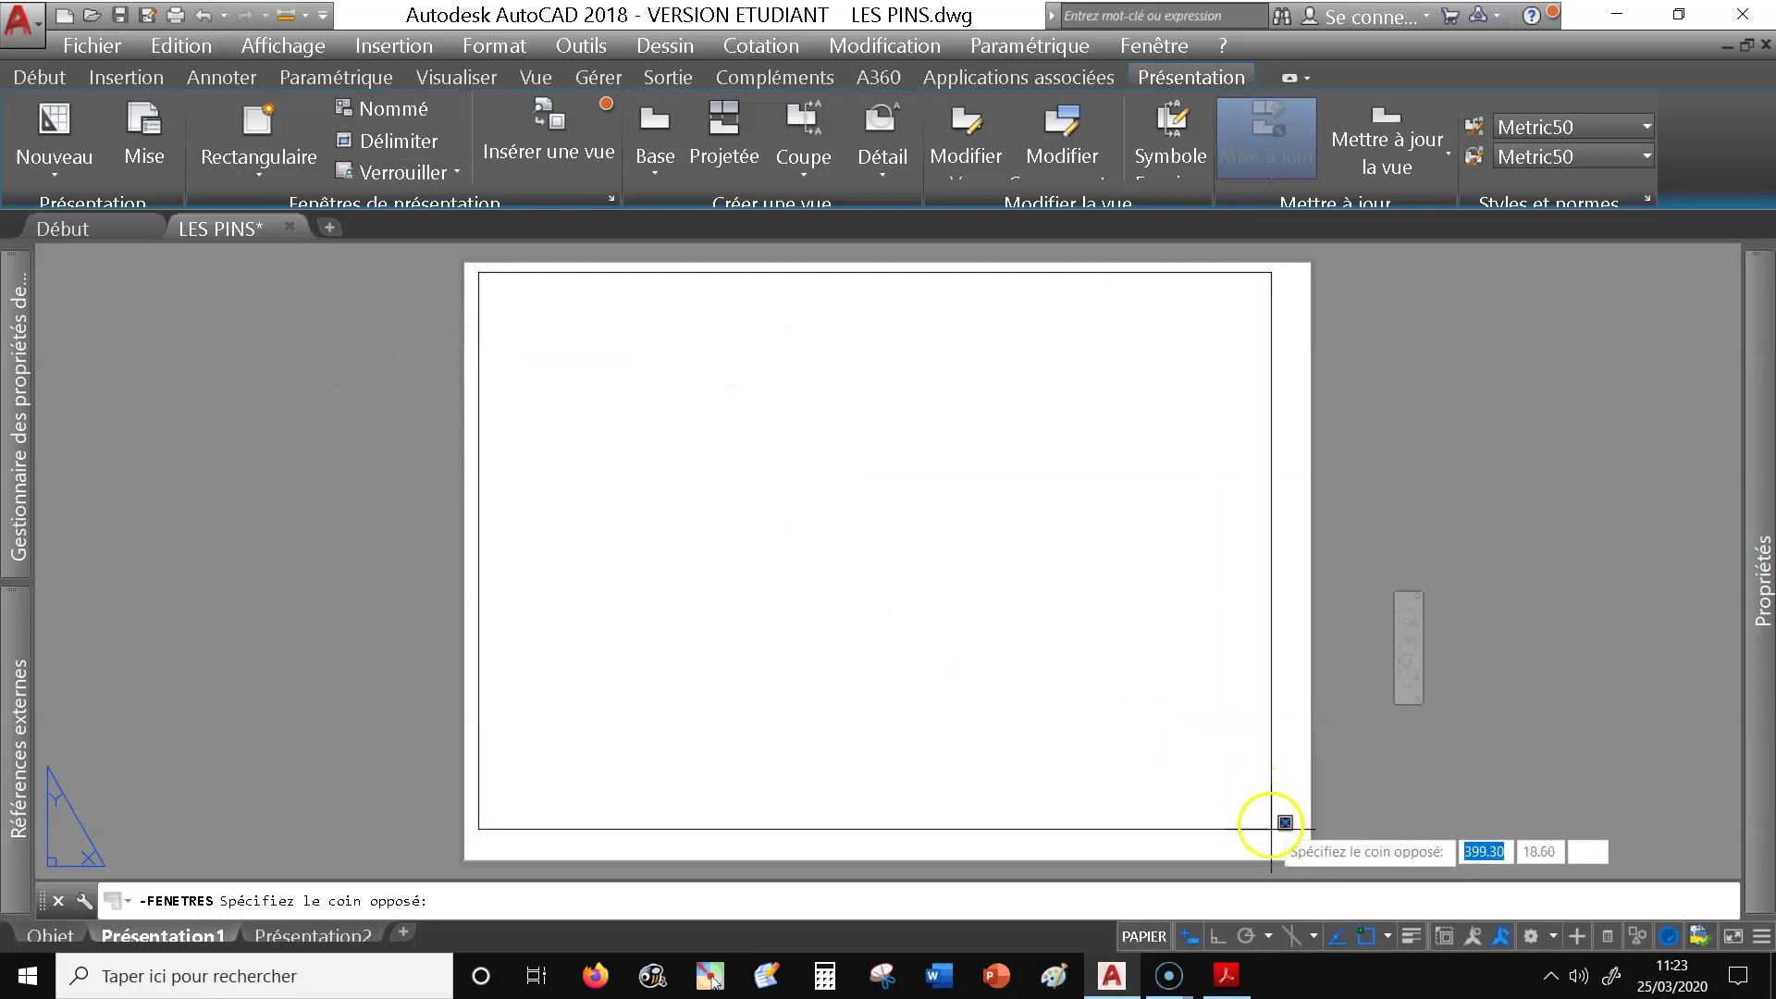
pyautogui.click(1294, 853)
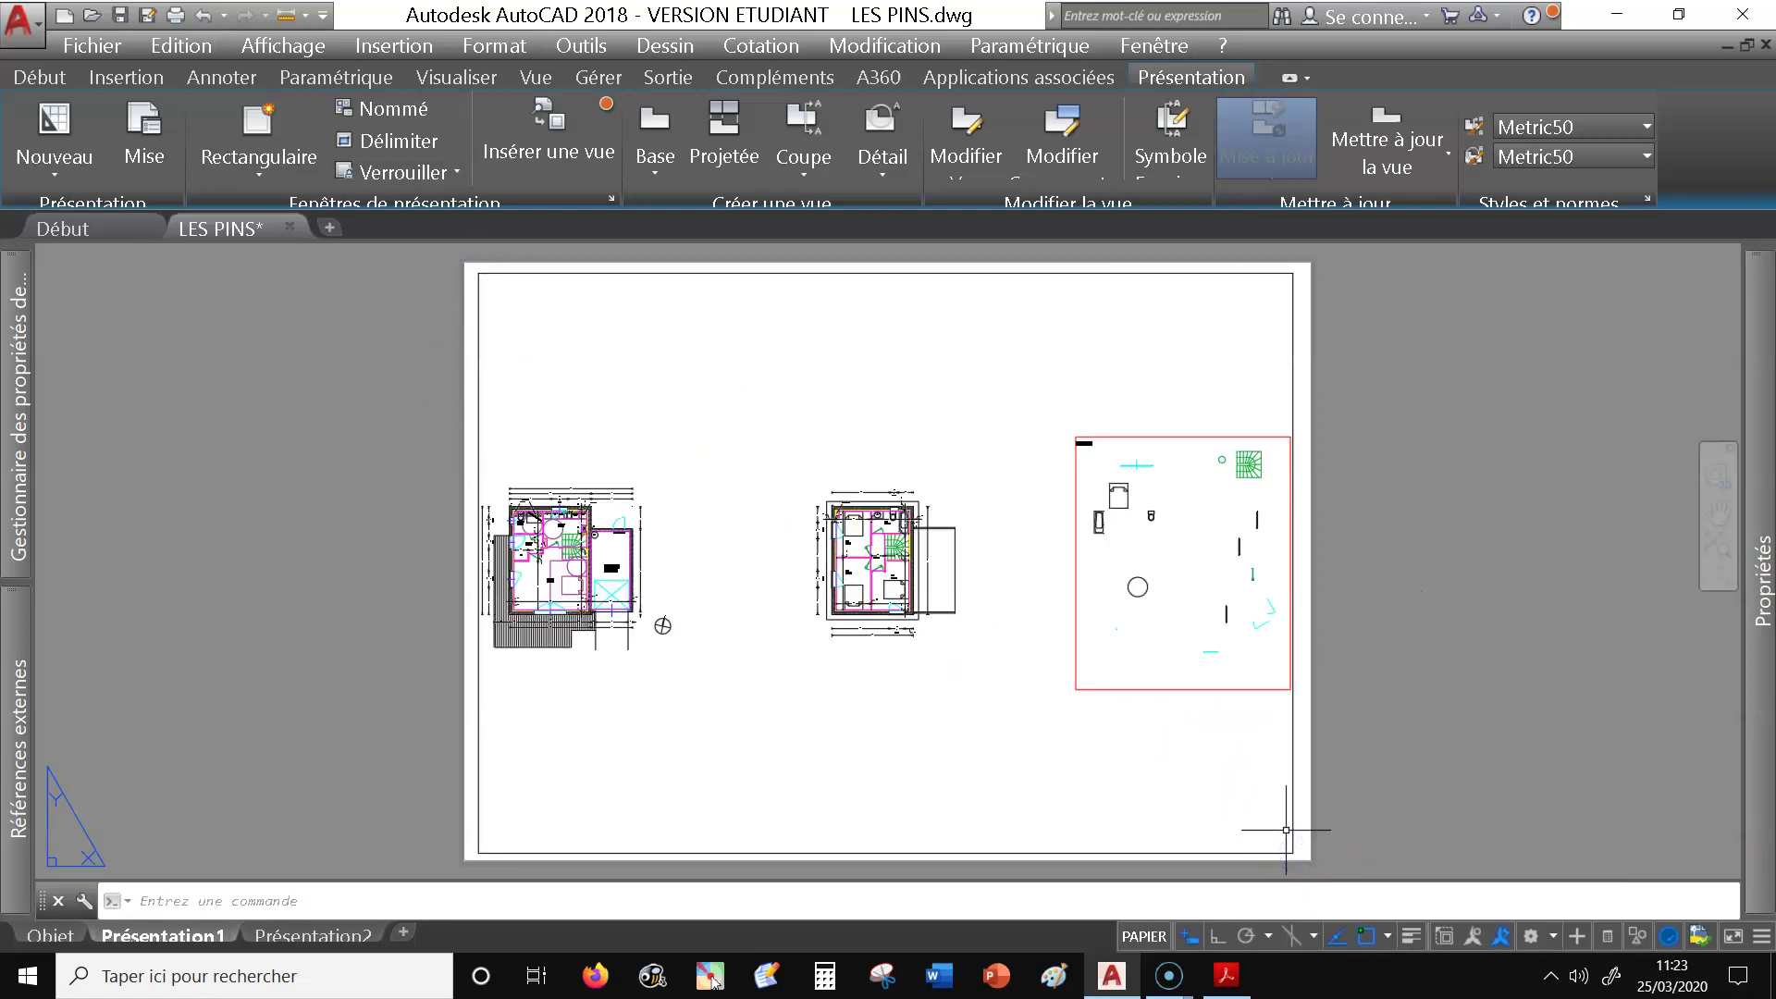
# Select the frame of the new rectangular viewport and delete it.
pyautogui.click(1289, 786)
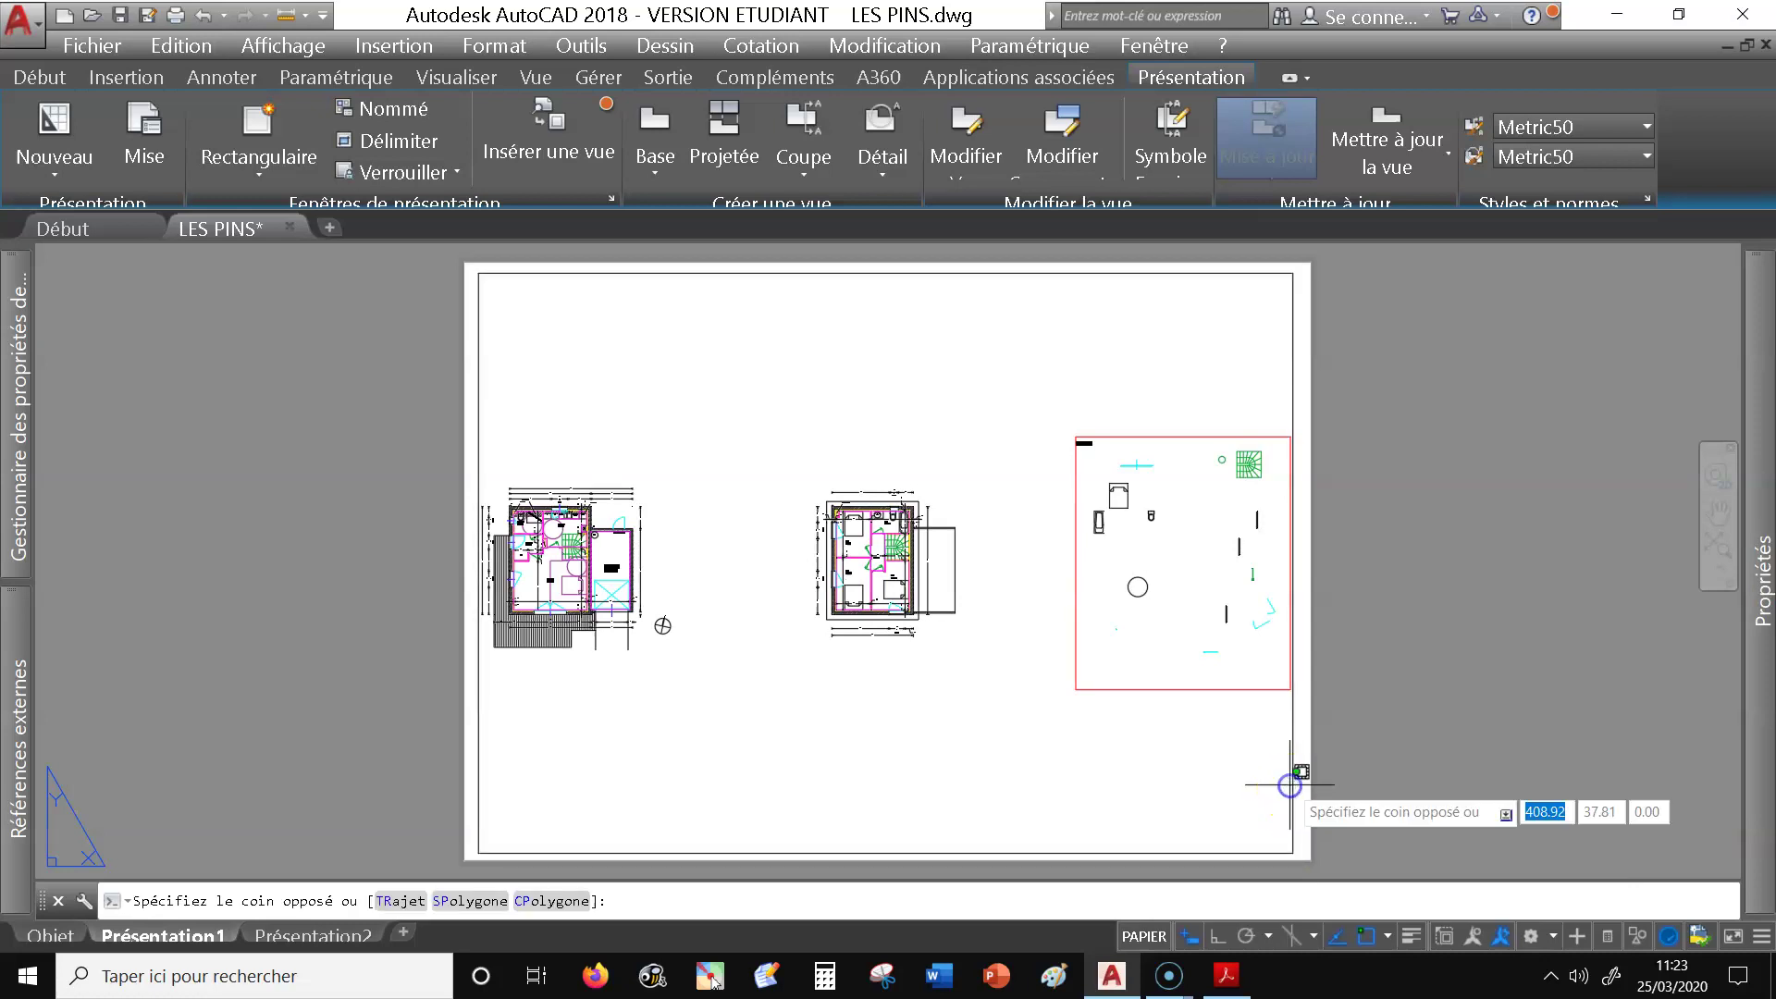
pyautogui.click(1295, 764)
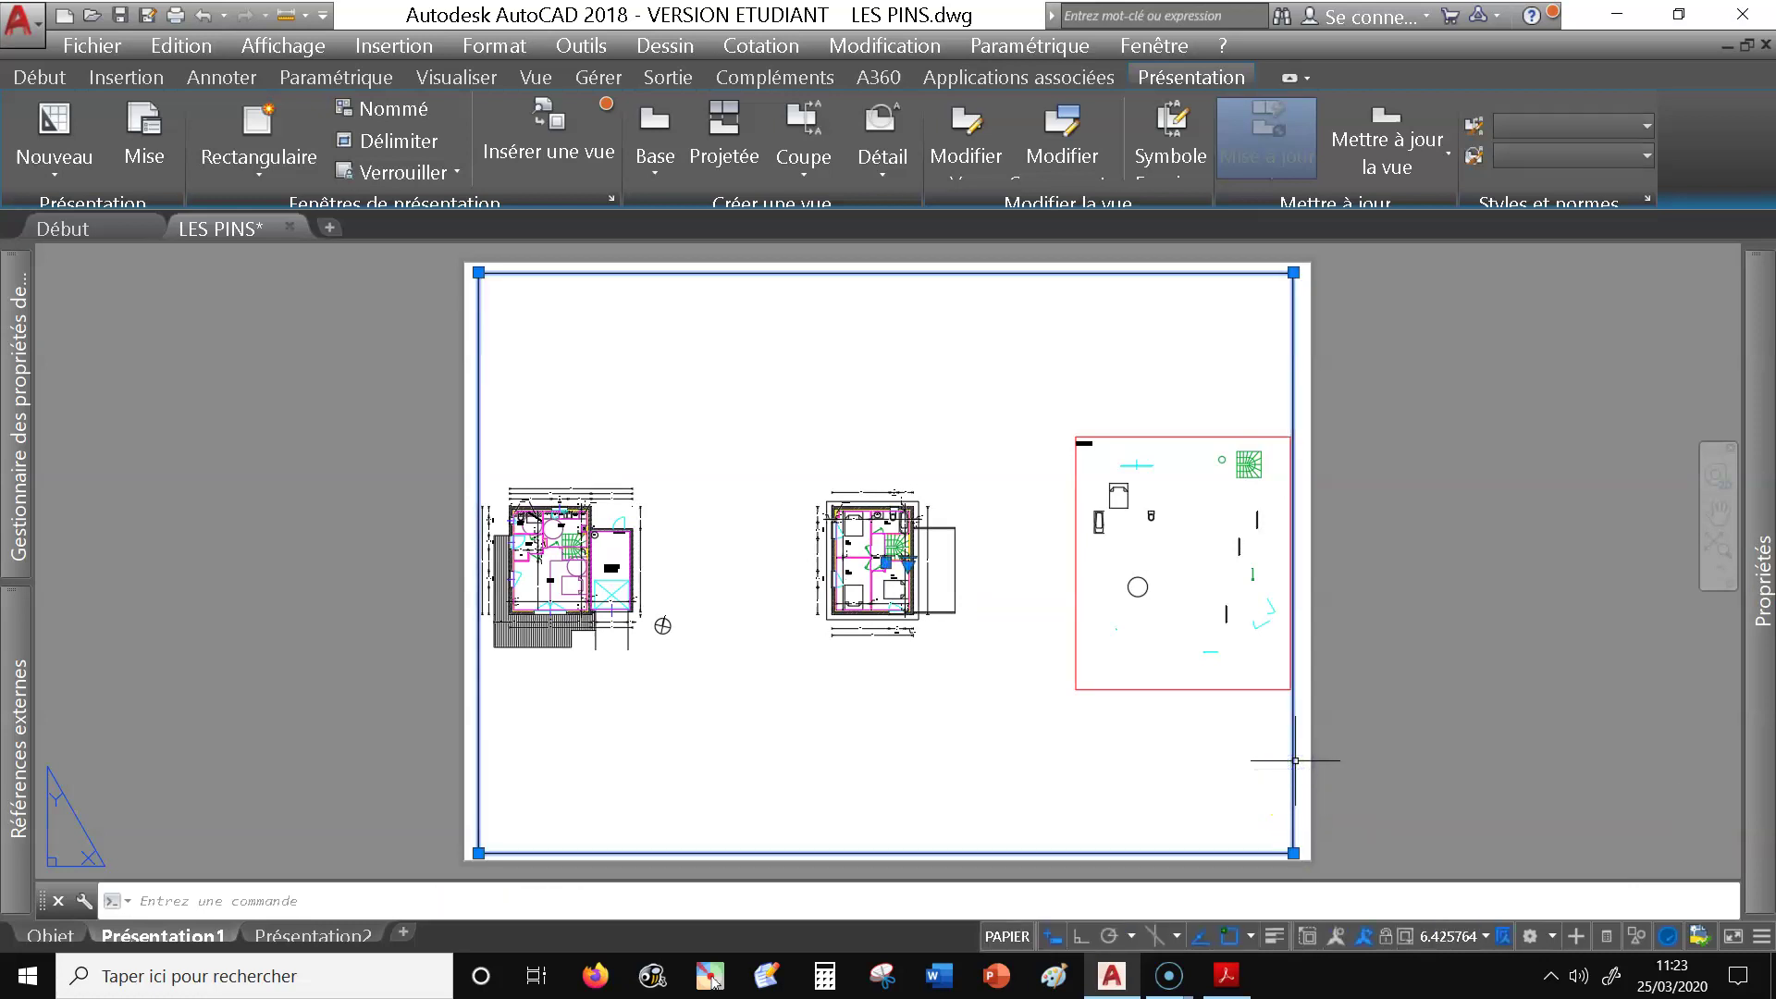
pyautogui.press('Delete')
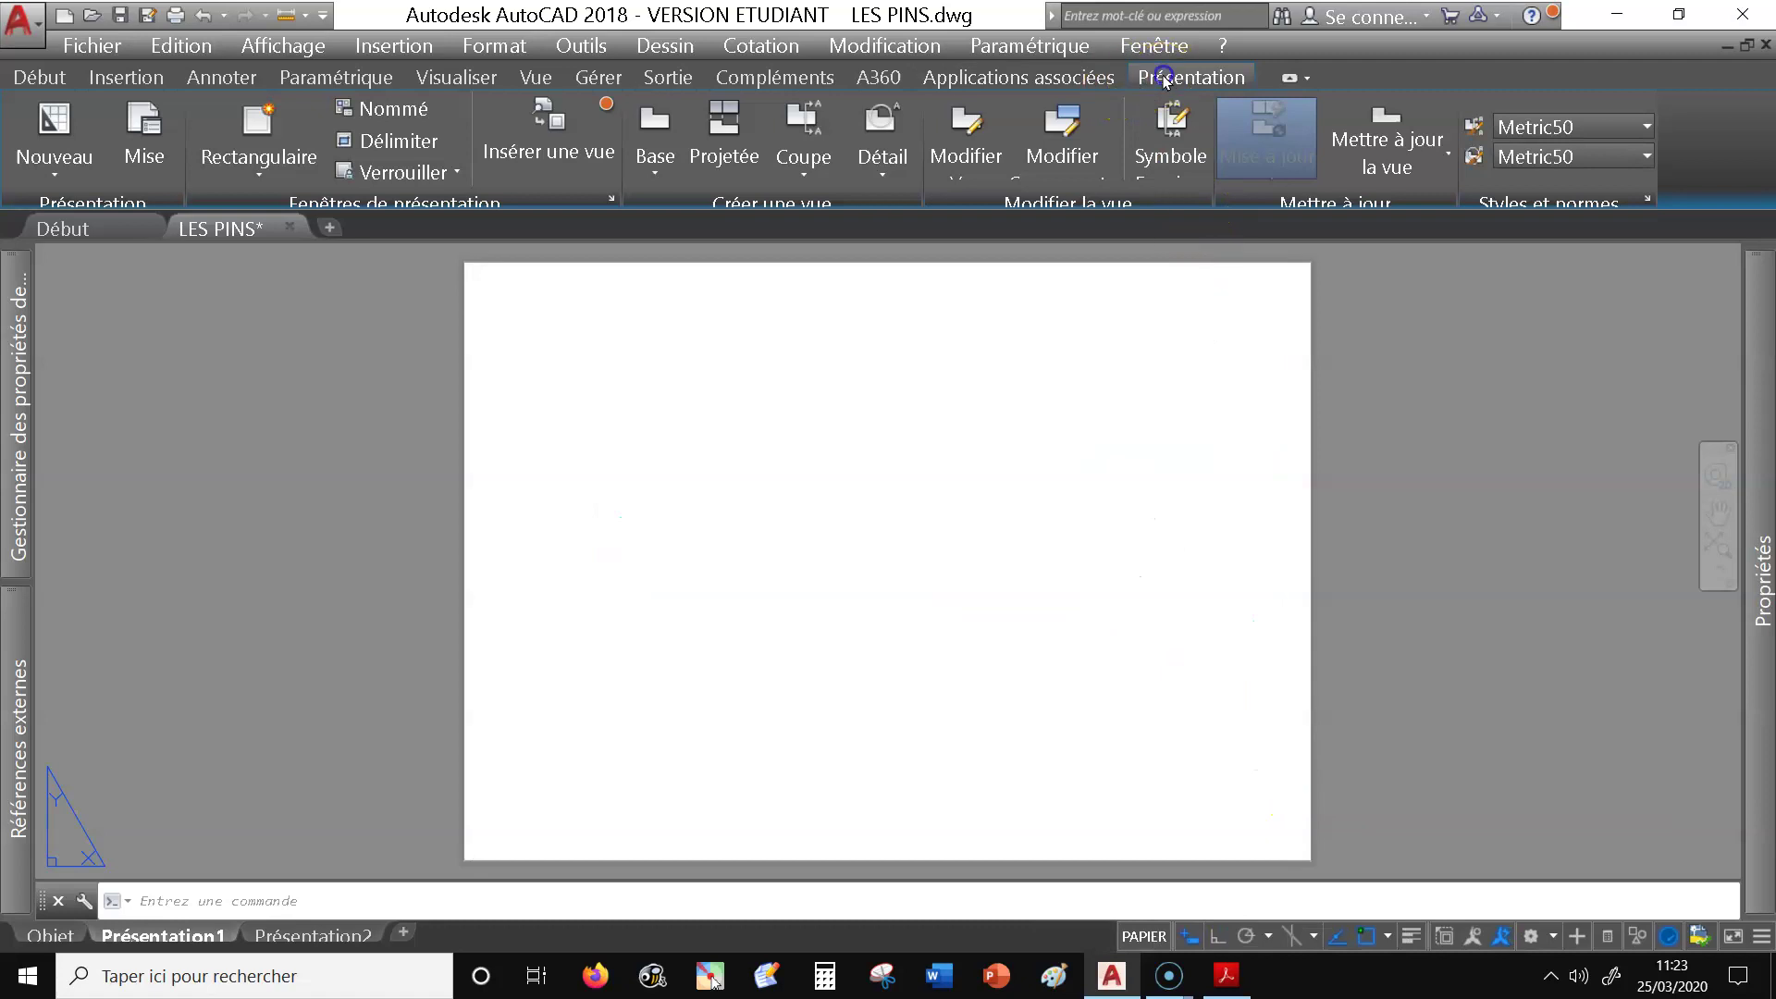
# Create a rectangular viewport fitted to the whole sheet with the Ajuster option.
pyautogui.click(254, 141)
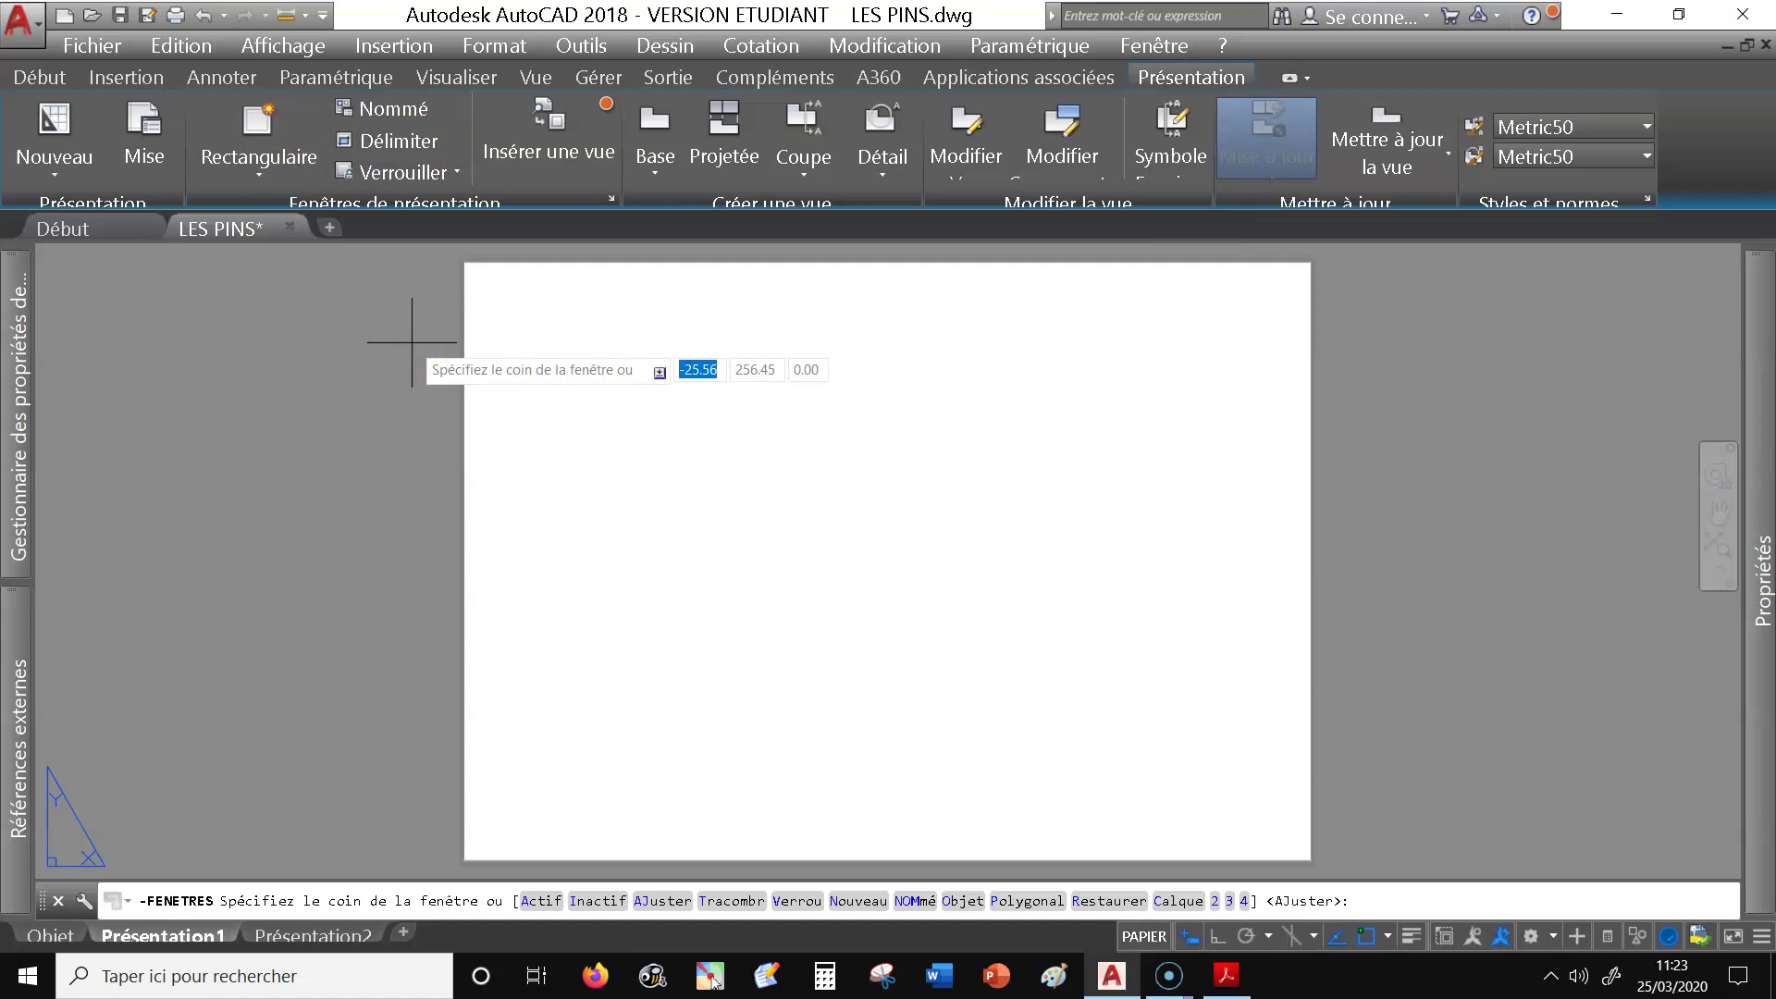
pyautogui.hotkey('ctrl', 'z')
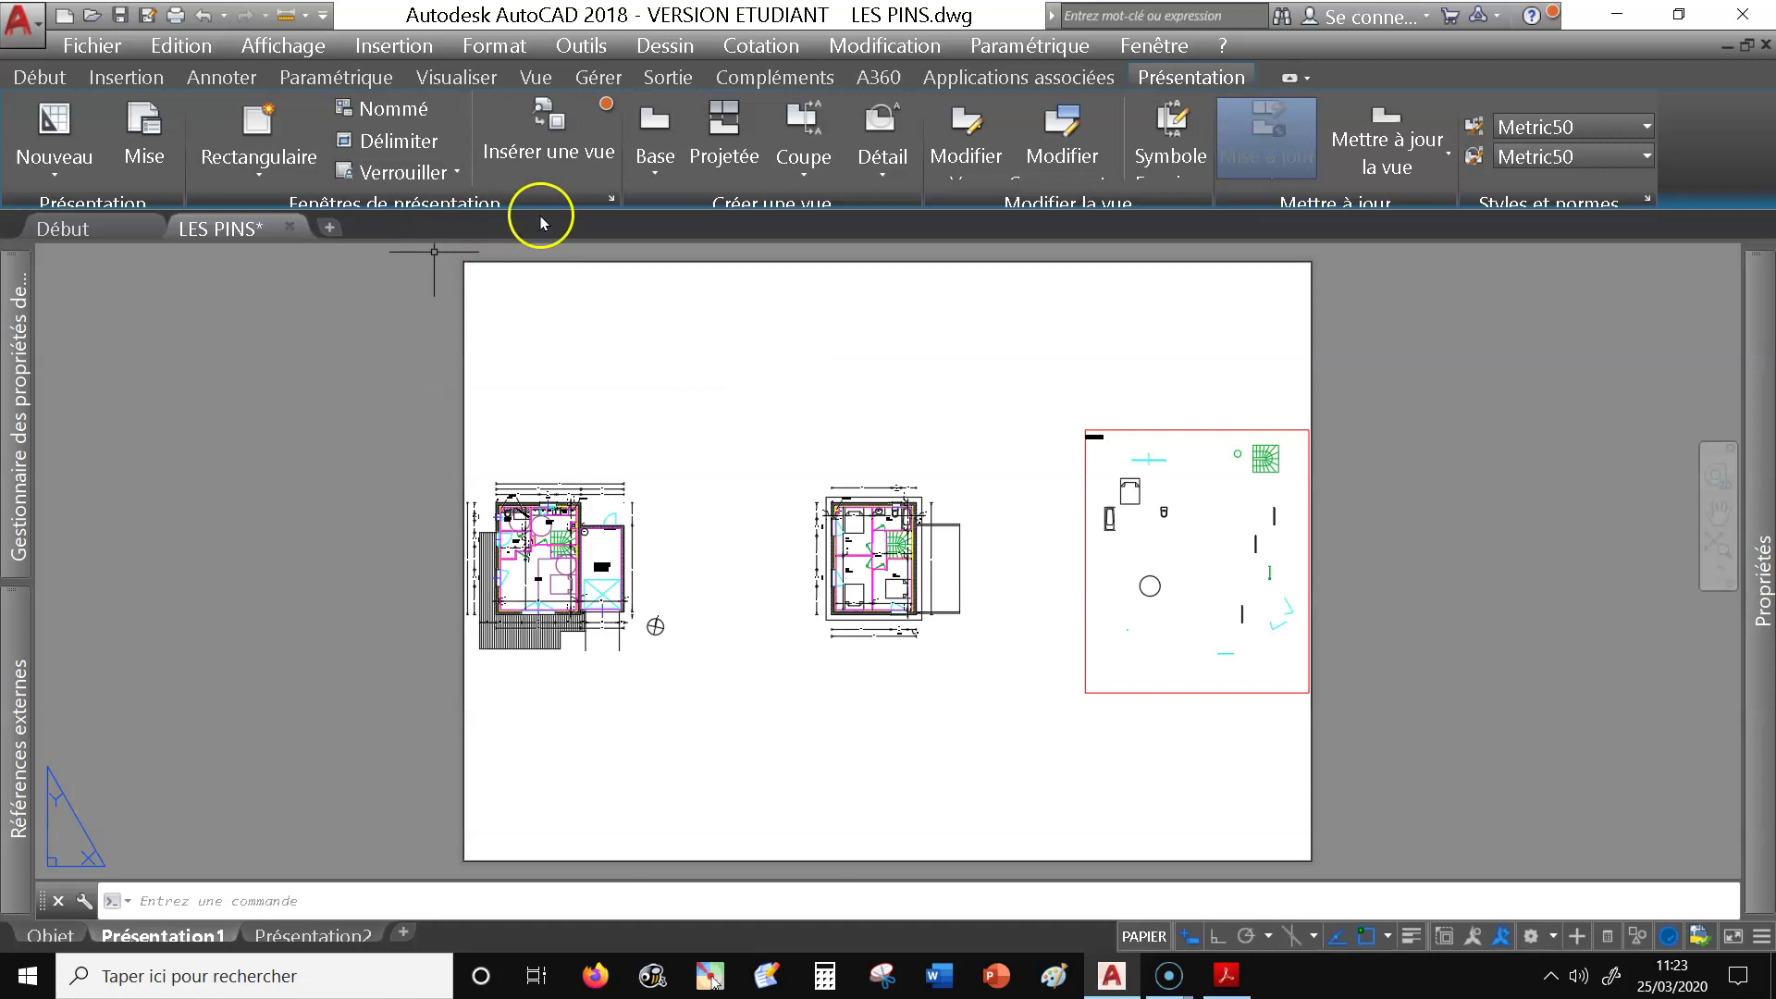
# Select the fitted viewport's frame, inspect how it lines up with the sheet's edges, and clear the selection.
pyautogui.scroll(6, 519, 301)
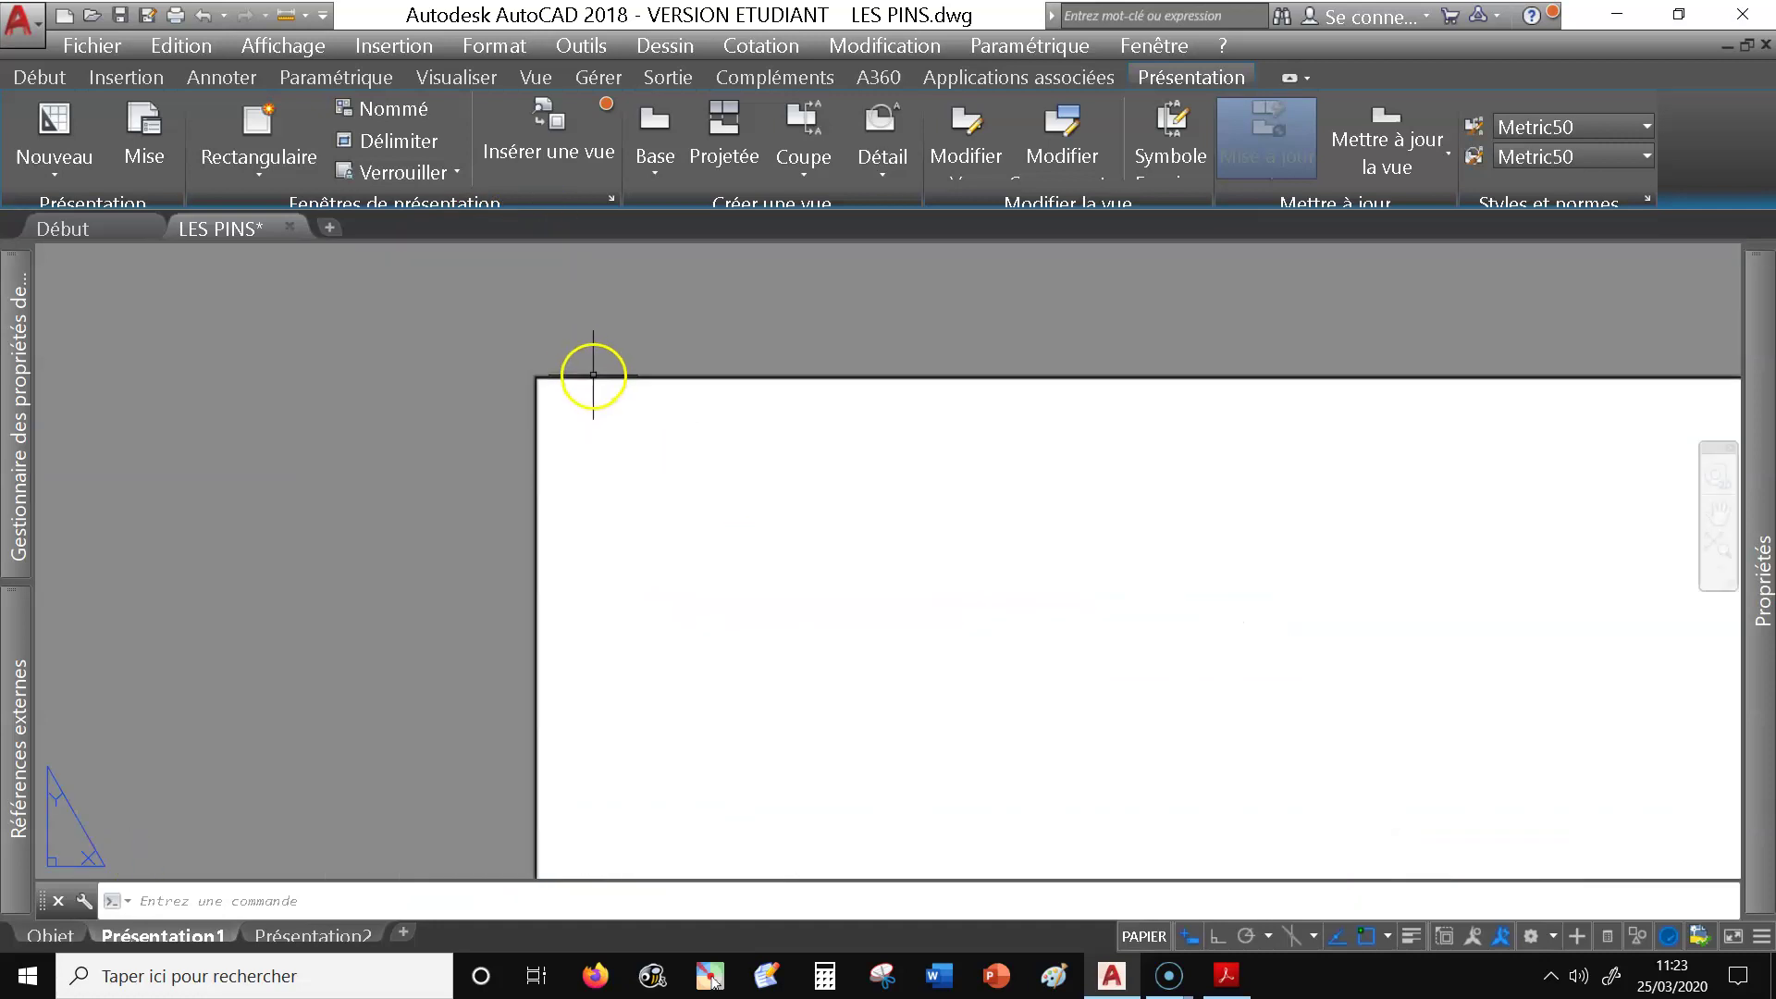
pyautogui.click(585, 366)
pyautogui.click(599, 390)
pyautogui.scroll(-6, 681, 468)
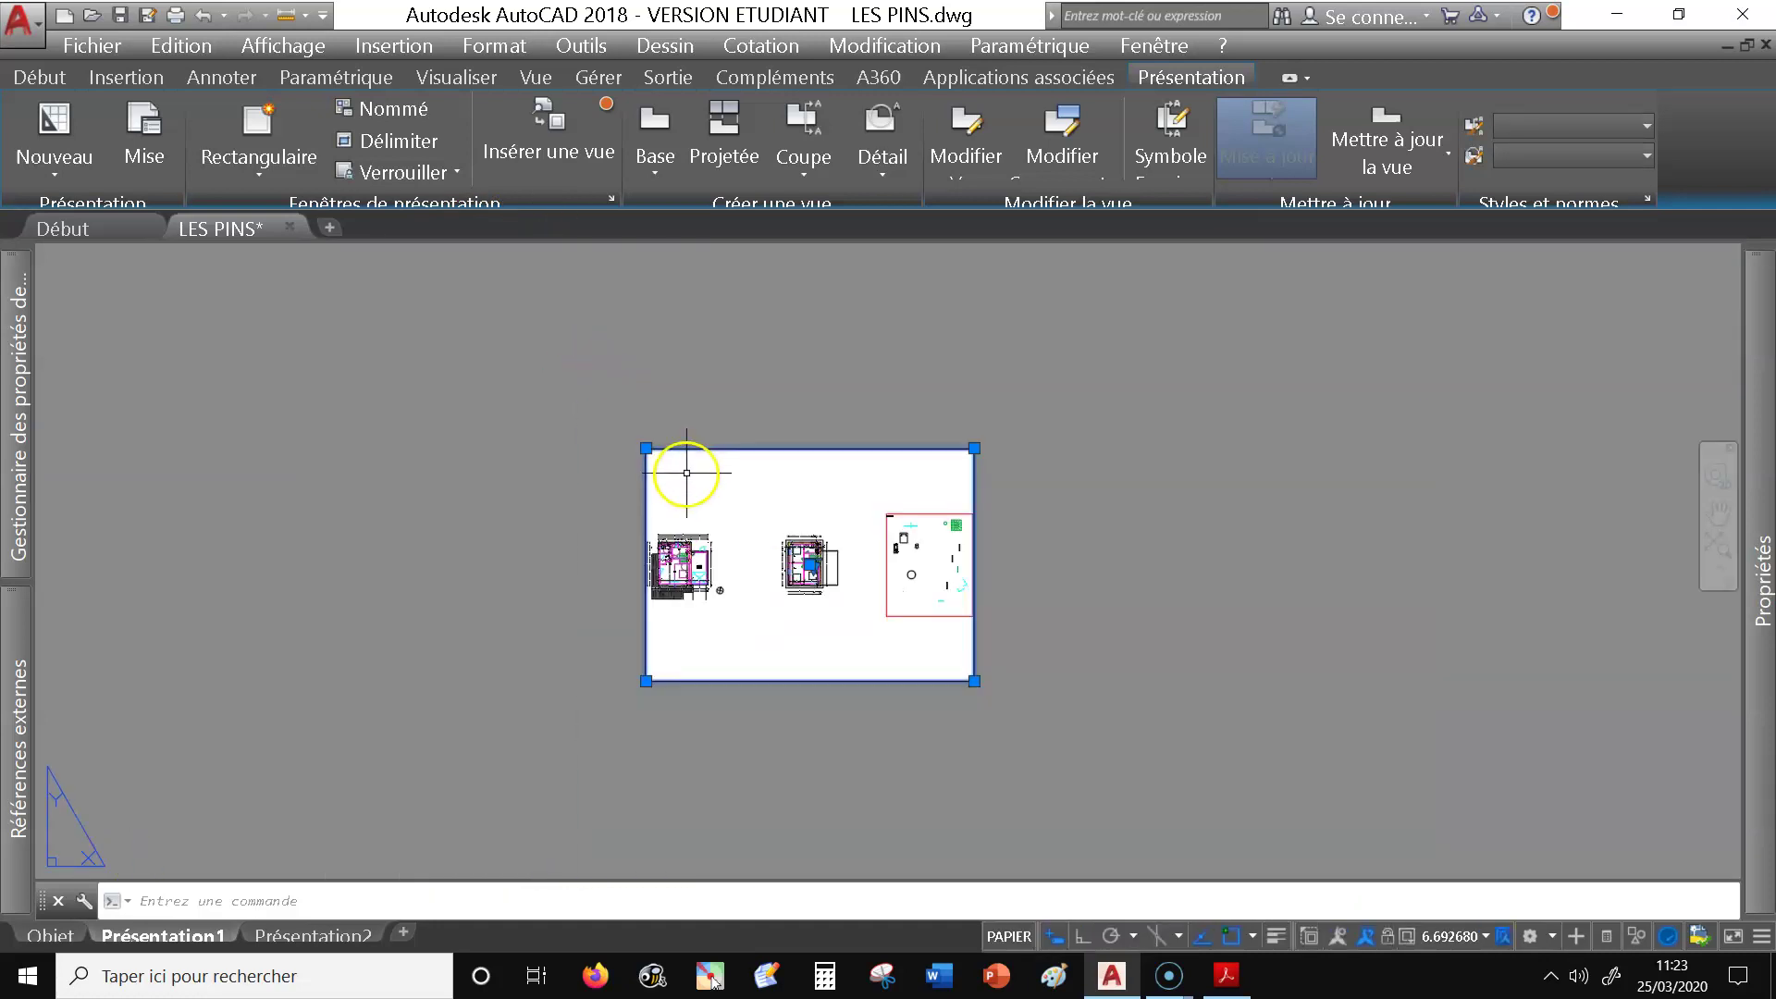
pyautogui.moveTo(571, 408)
pyautogui.mouseDown(button='middle')
pyautogui.moveTo(503, 388)
pyautogui.moveTo(581, 393)
pyautogui.mouseUp(button='middle')
pyautogui.scroll(2, 581, 392)
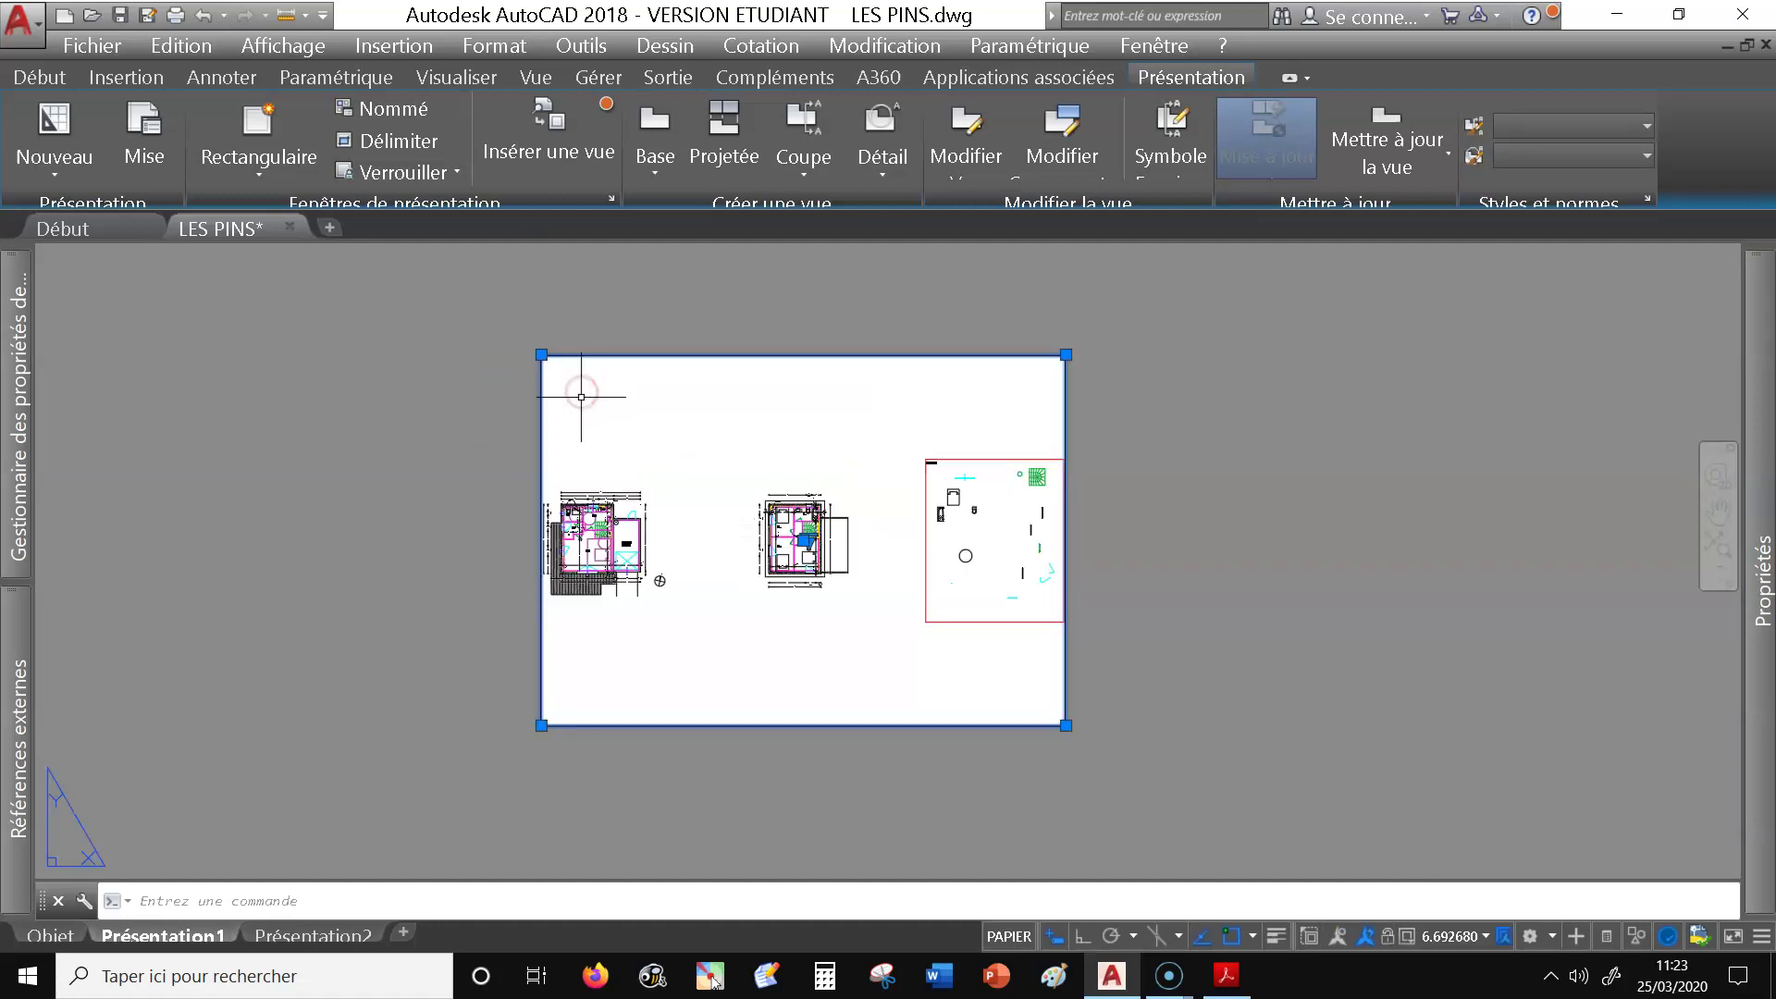
pyautogui.scroll(3, 475, 444)
pyautogui.scroll(-3, 487, 456)
pyautogui.moveTo(487, 456); pyautogui.dragTo(428, 409, button='middle')
pyautogui.scroll(2, 464, 446)
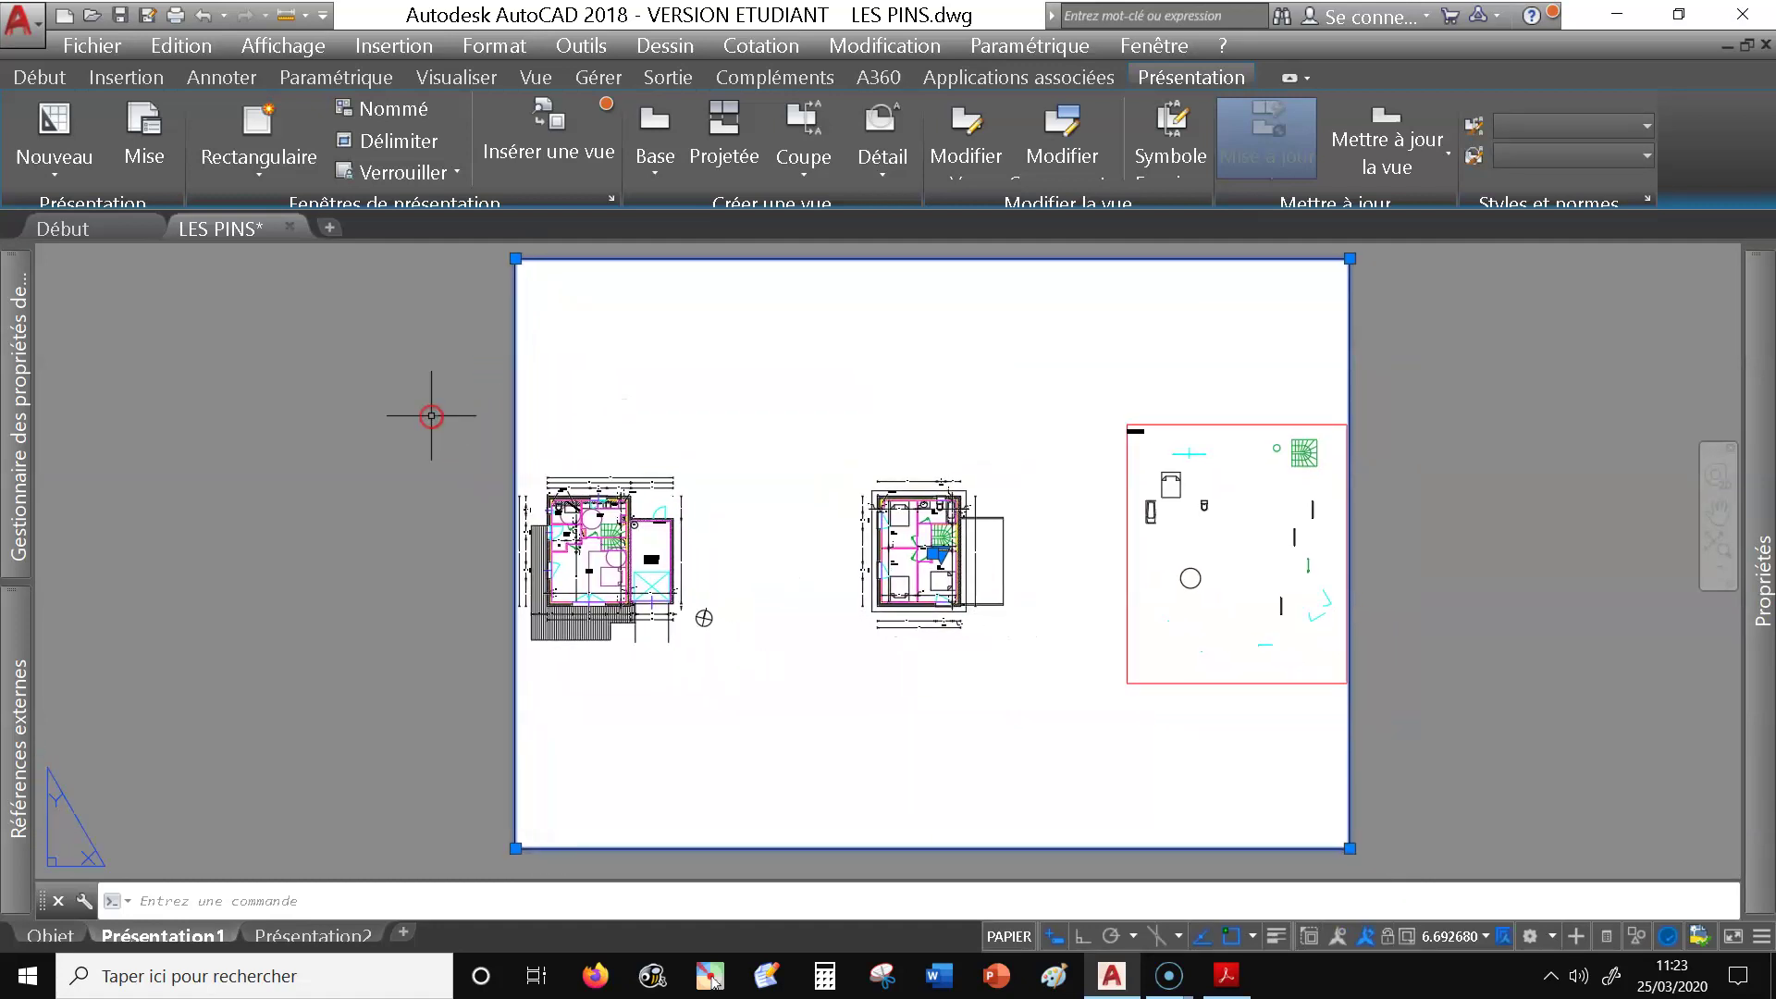
pyautogui.click(431, 416)
pyautogui.press('Escape')
pyautogui.press('Escape')
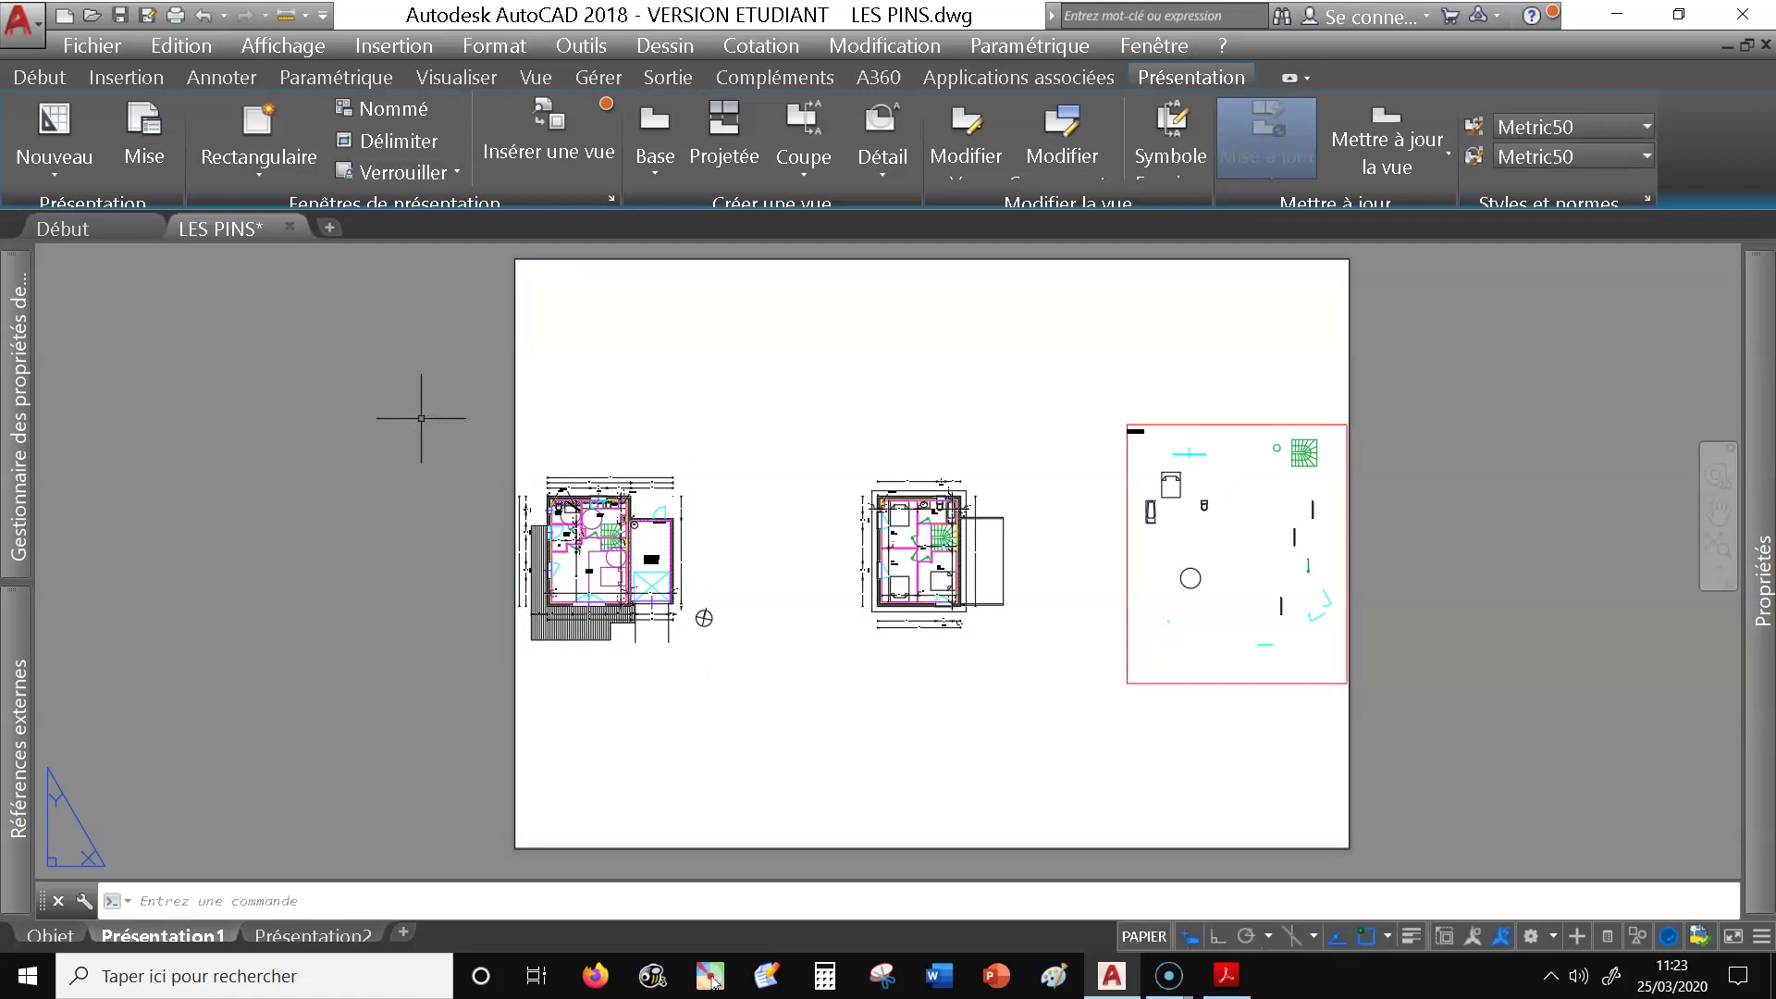
# Activate model space inside the fitted viewport and return to paper space.
pyautogui.doubleClick(875, 437)
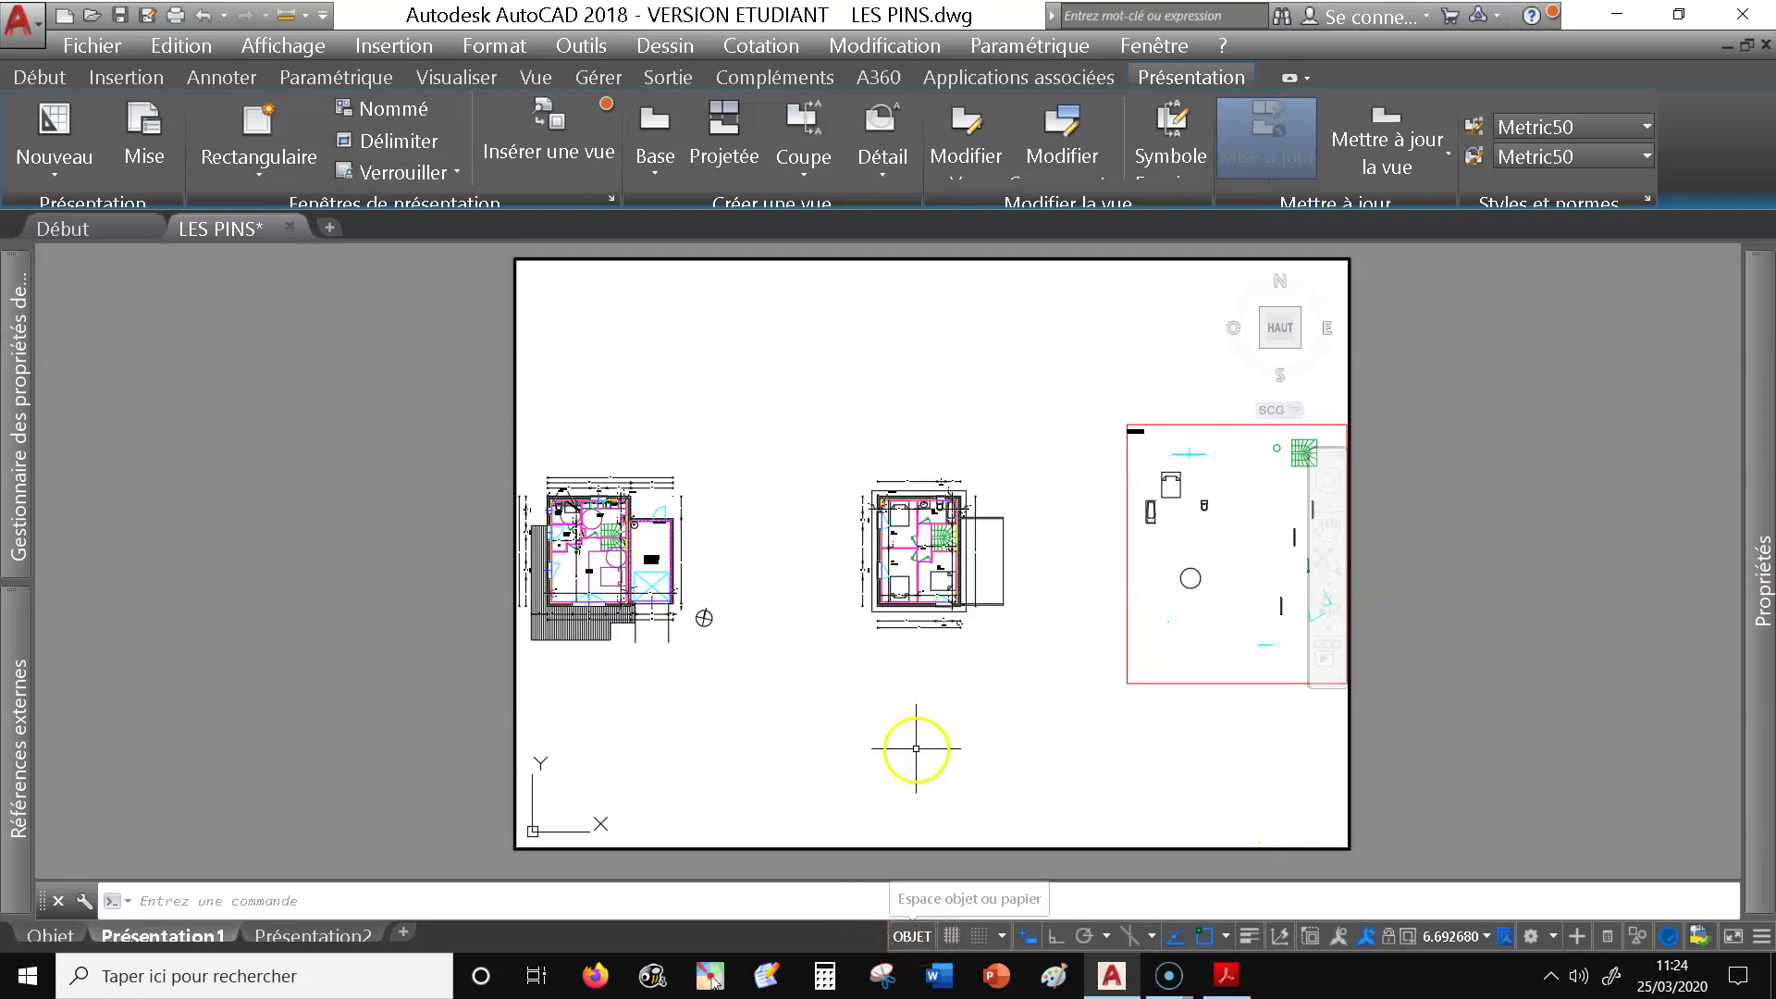
pyautogui.doubleClick(380, 496)
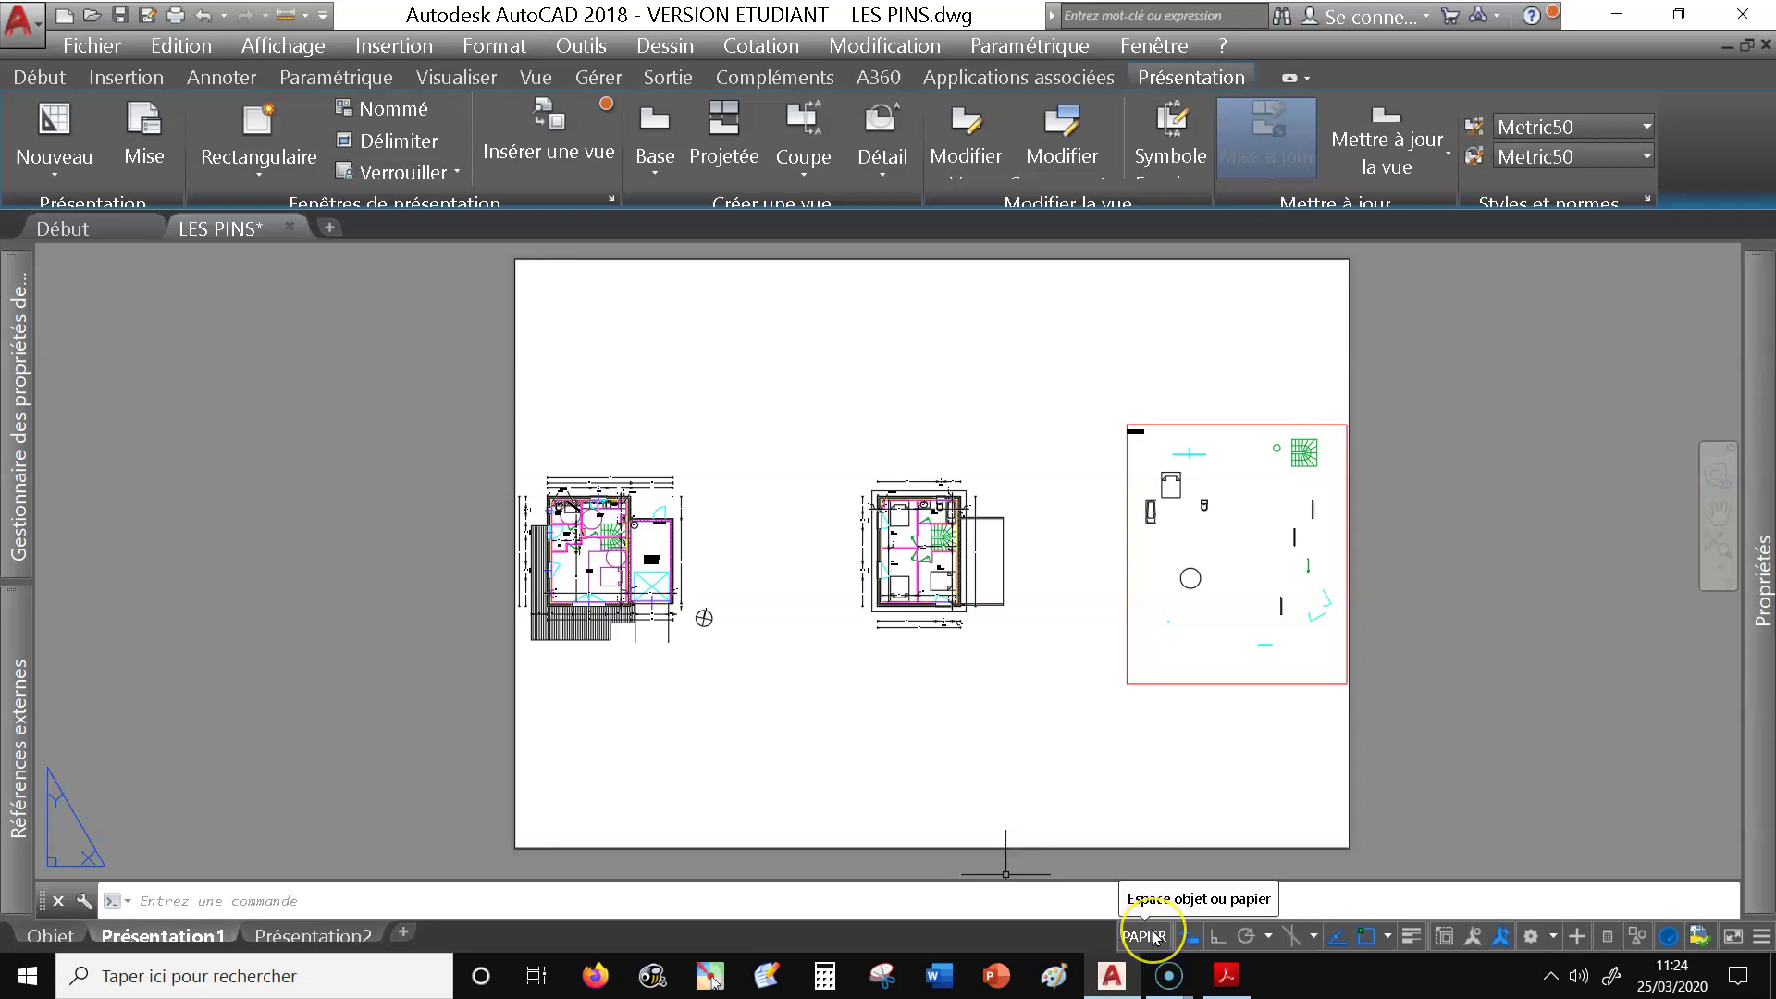
pyautogui.click(803, 722)
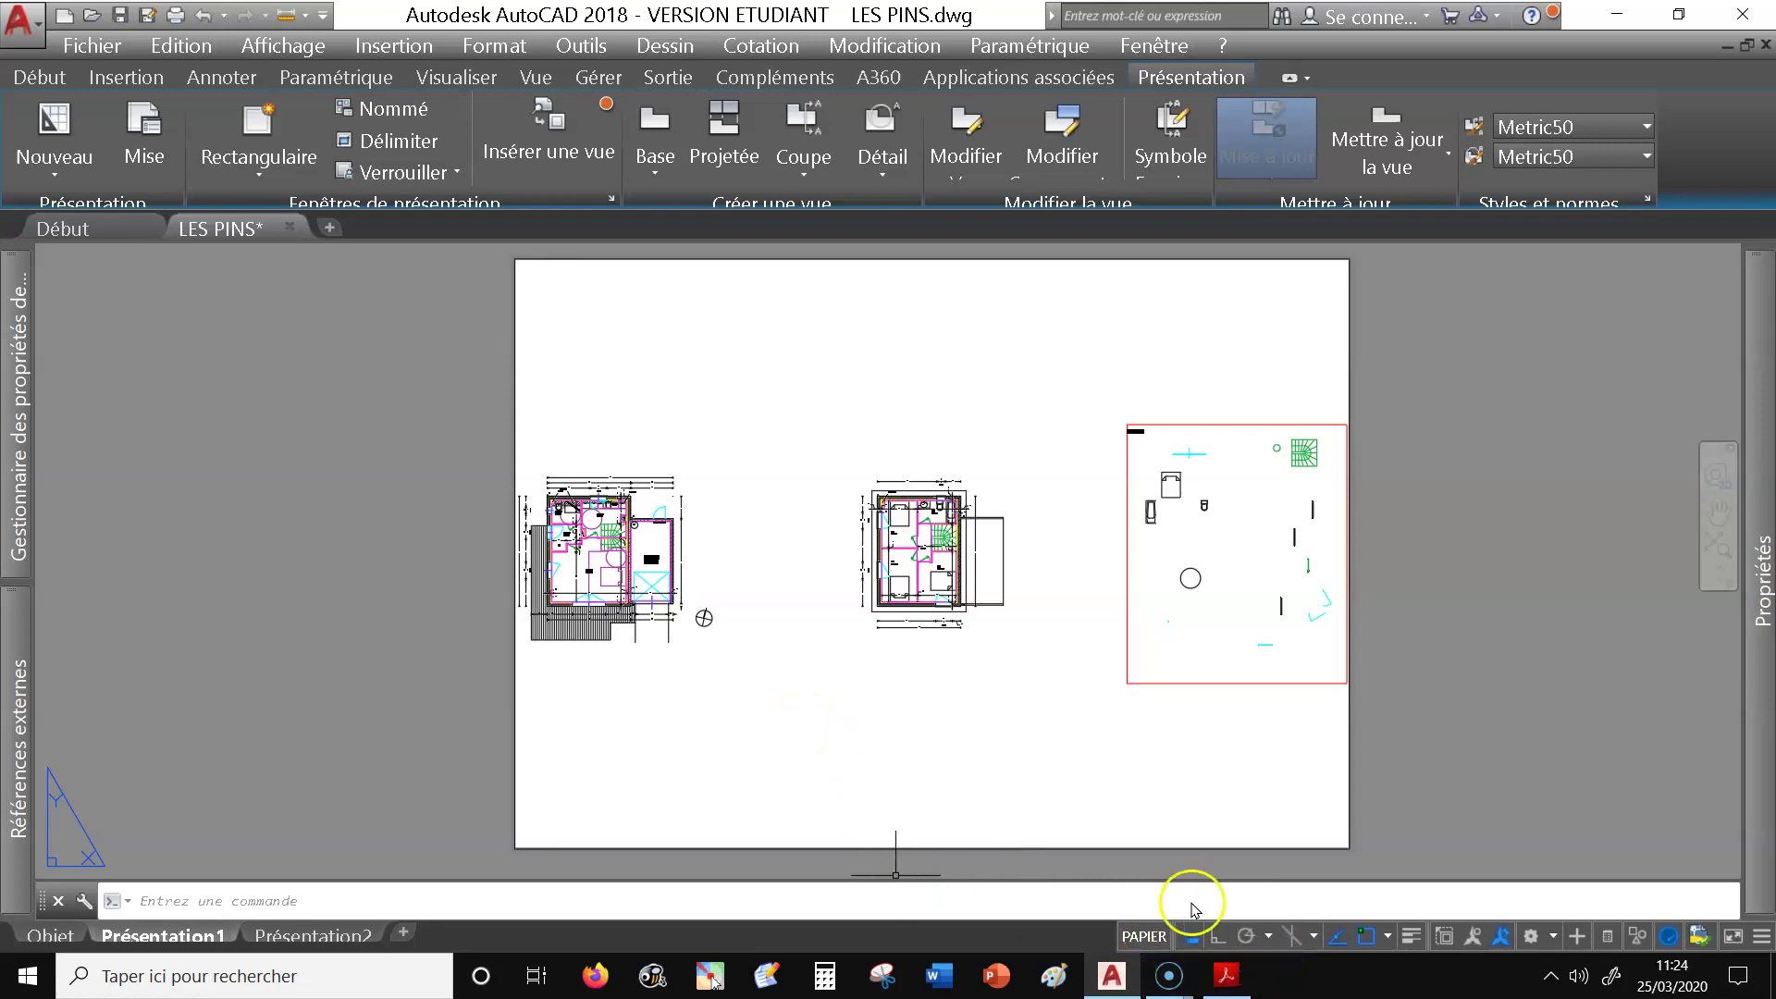
# Activate model space inside the sheet viewport and frame the upper-floor plan with the bedrooms in it.
pyautogui.click(1145, 936)
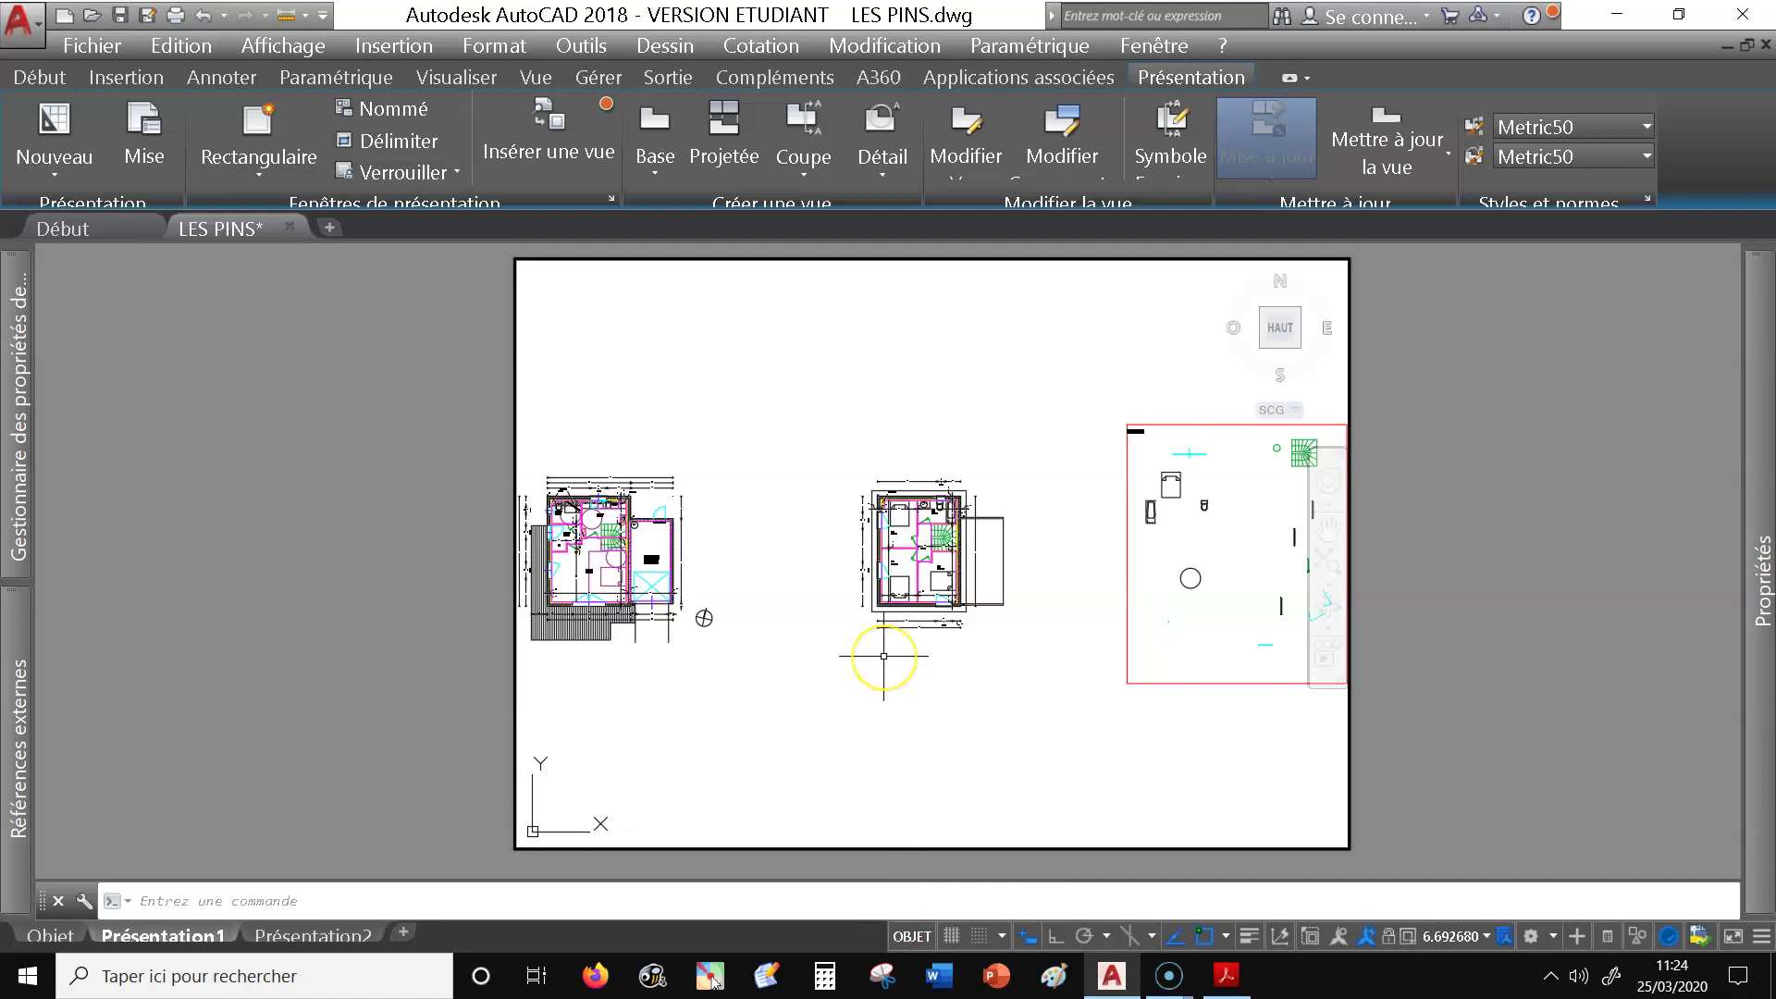
pyautogui.scroll(-2, 883, 655)
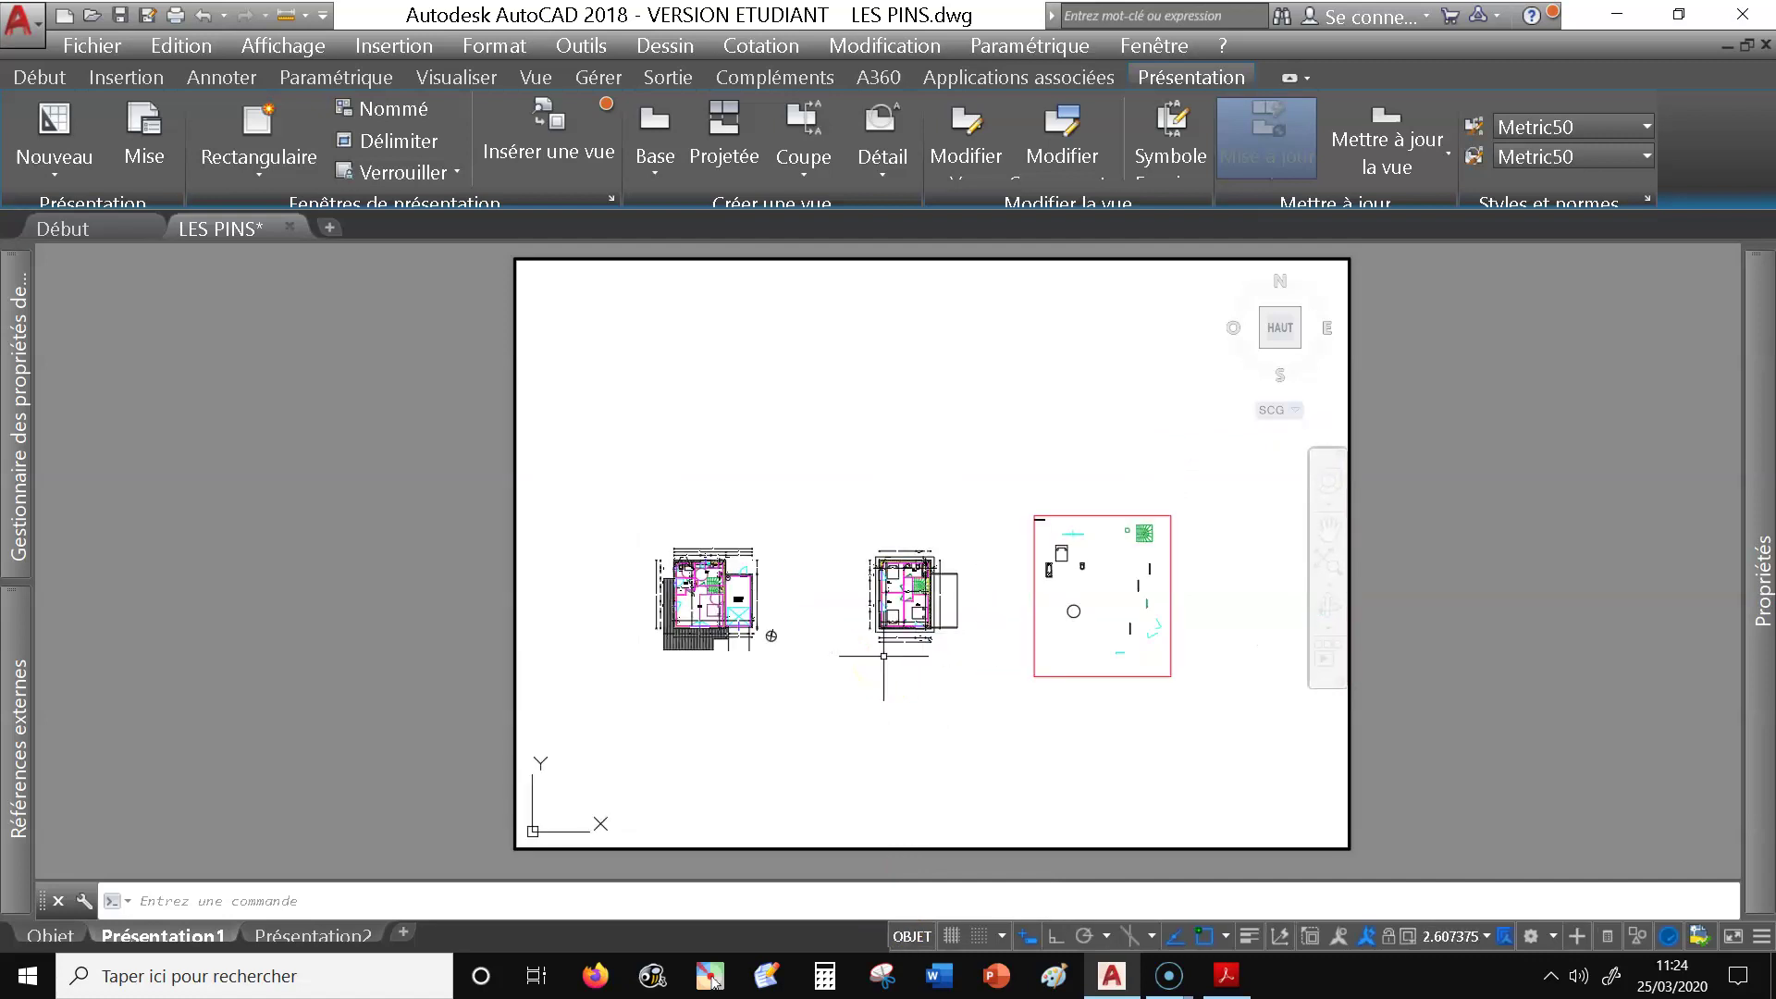
pyautogui.scroll(5, 870, 638)
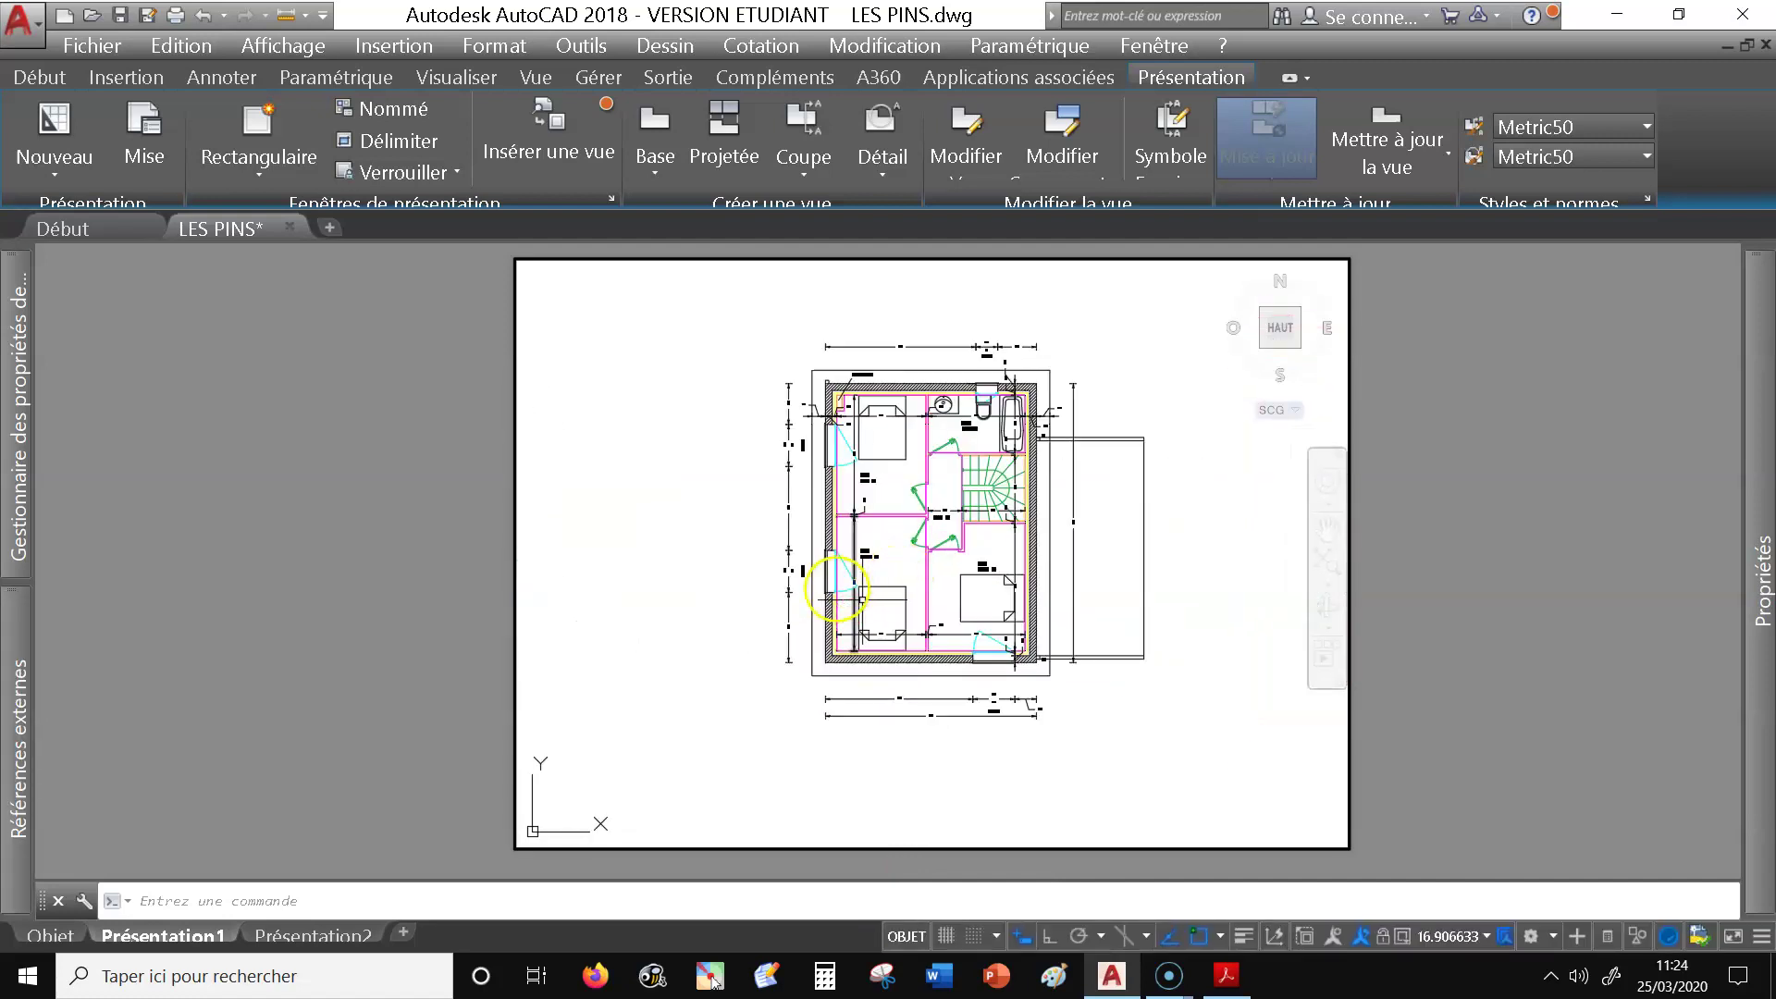
pyautogui.moveTo(1060, 555)
pyautogui.mouseDown(button='middle')
pyautogui.moveTo(999, 580)
pyautogui.moveTo(1063, 559)
pyautogui.mouseUp(button='middle')
pyautogui.scroll(2, 956, 548)
pyautogui.scroll(-2, 1064, 559)
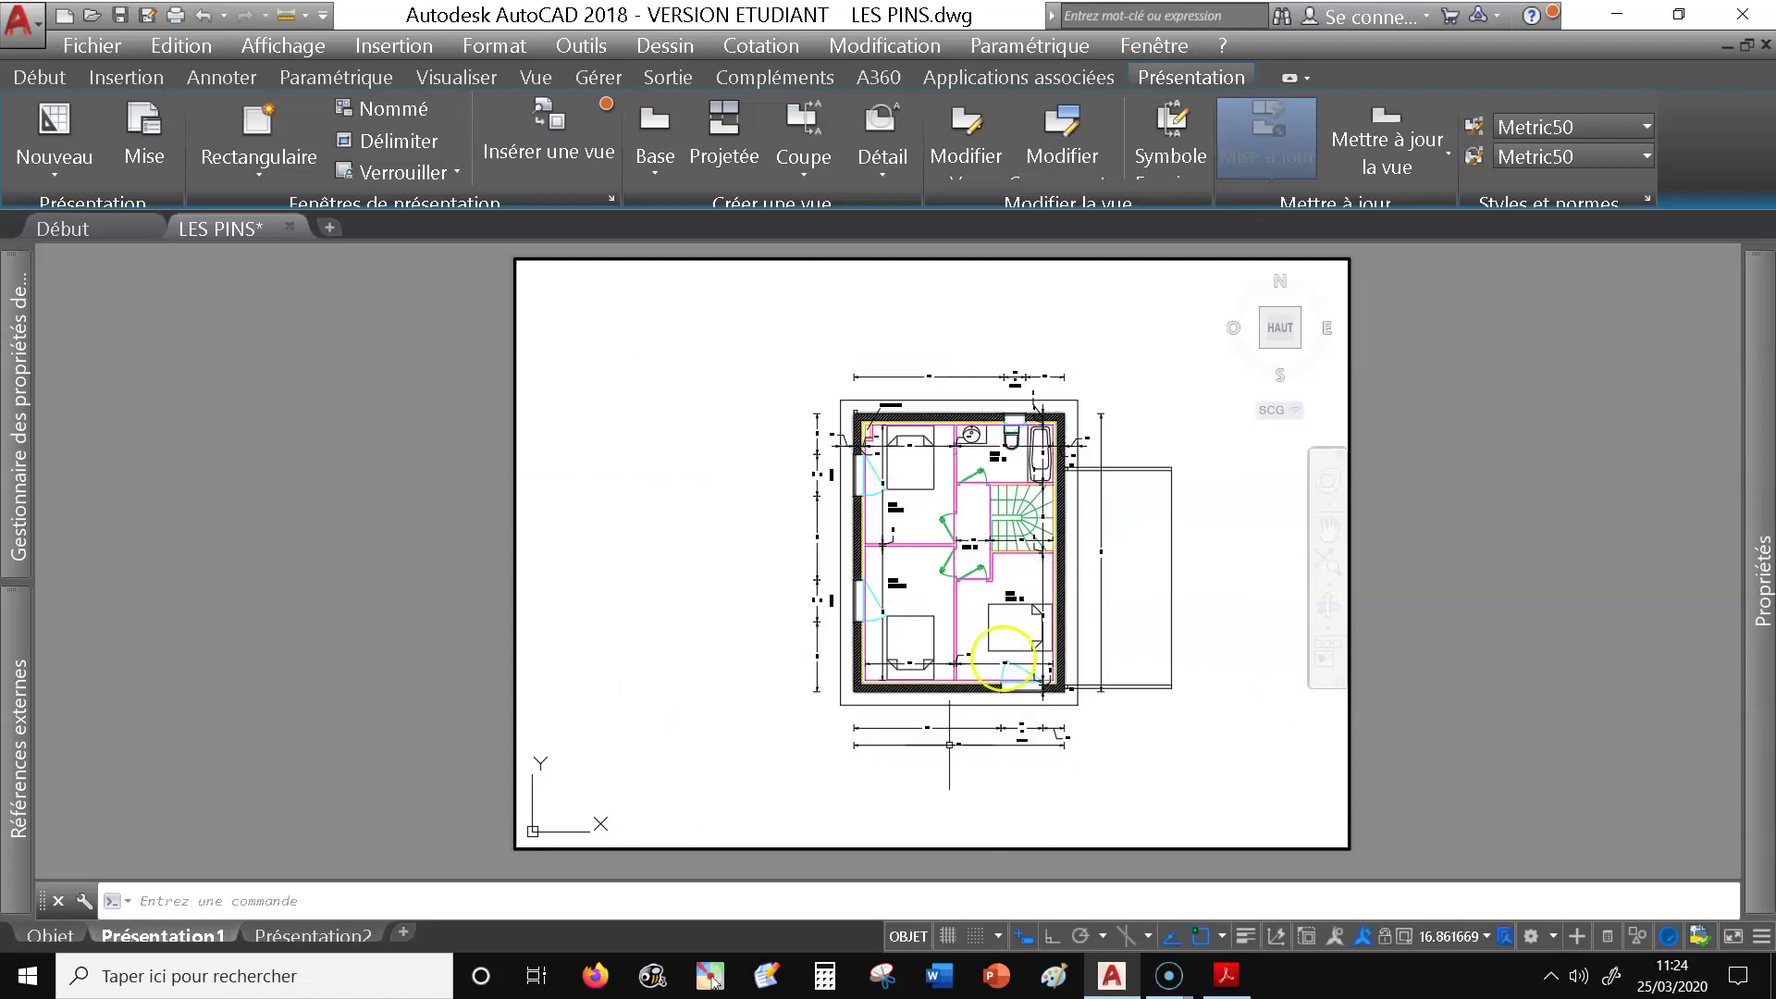
# Return to paper space, check how the whole sheet zooms there, and reactivate model space in the viewport.
pyautogui.click(909, 936)
pyautogui.click(856, 601)
pyautogui.scroll(-4, 855, 600)
pyautogui.scroll(4, 833, 615)
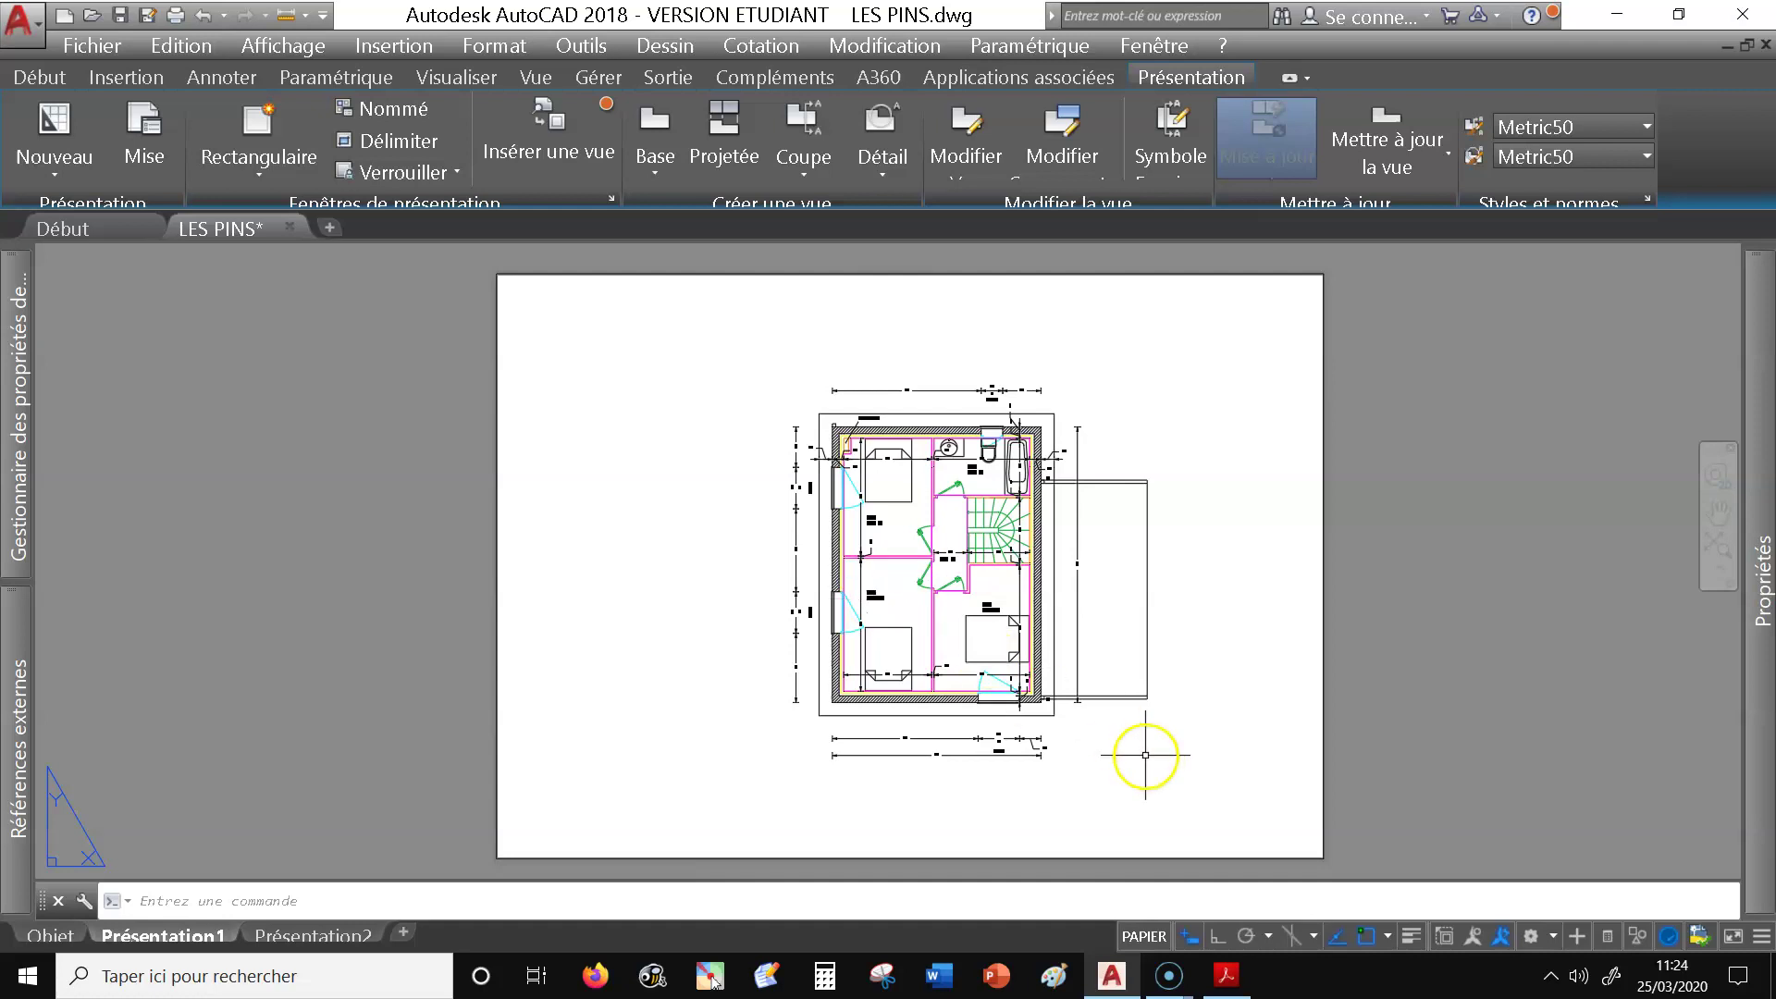
pyautogui.click(1146, 936)
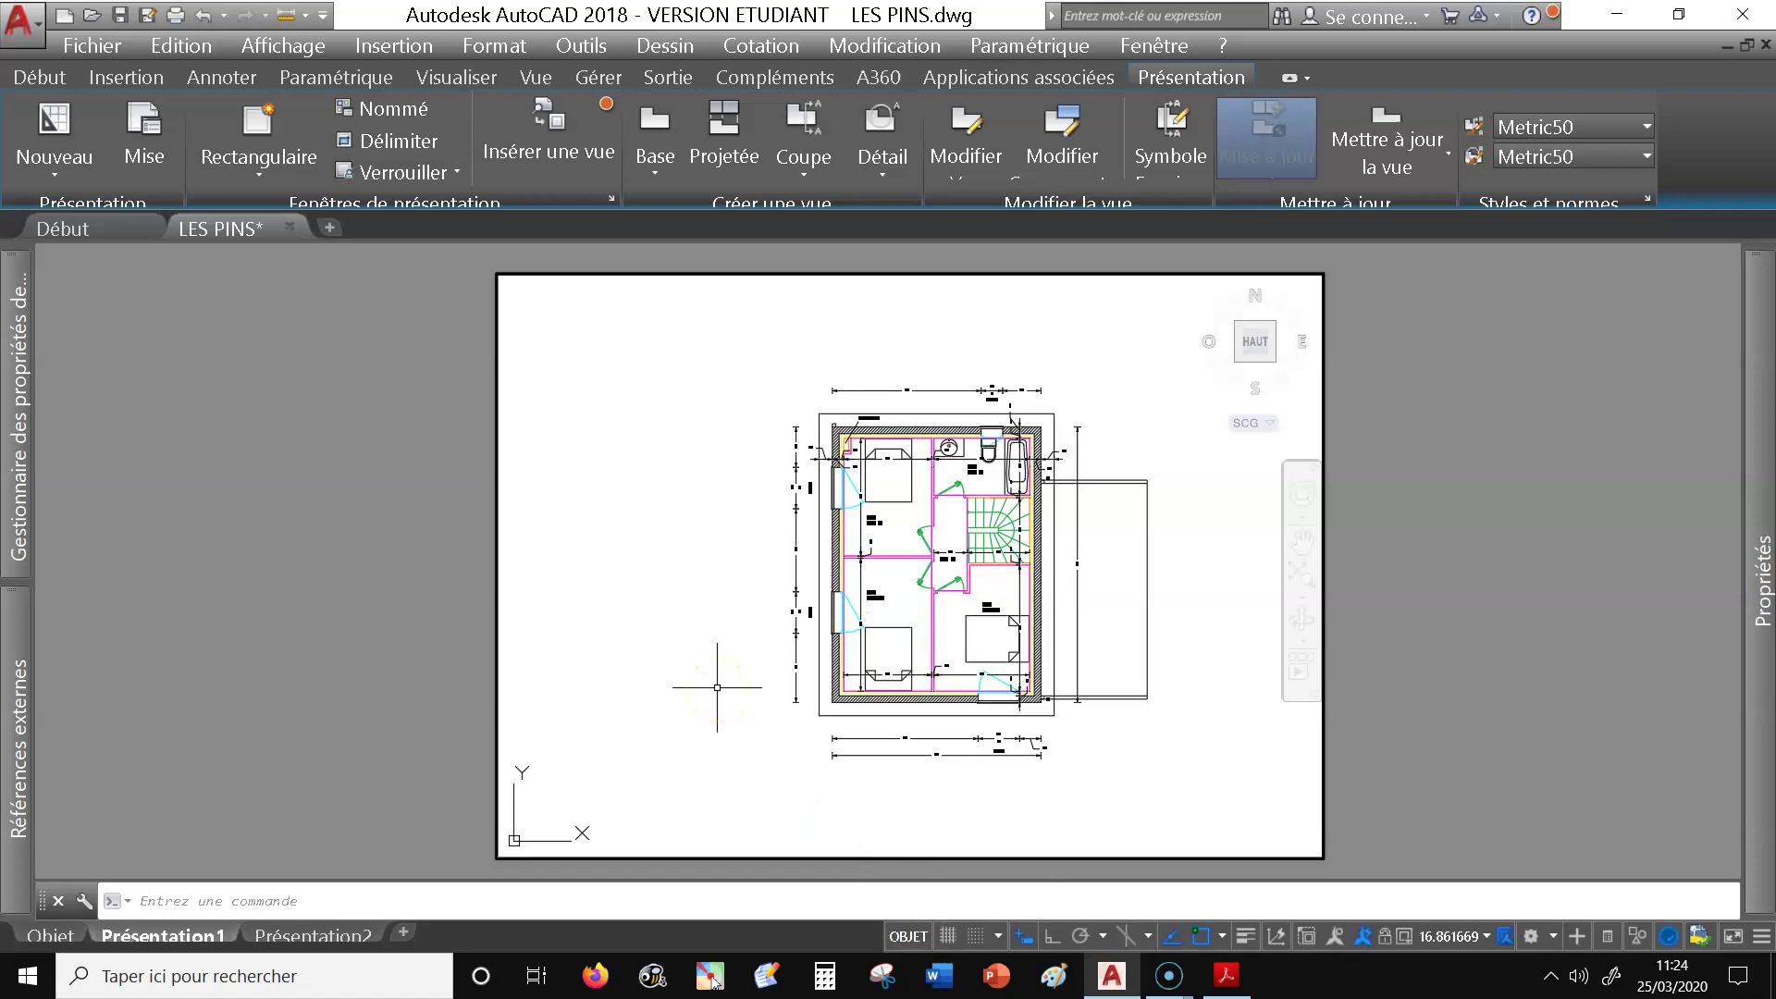
# Switch to Echelle d'impression.pdf in Acrobat Reader and examine the print-scale factors for drawings in metres.
pyautogui.moveTo(1226, 977)
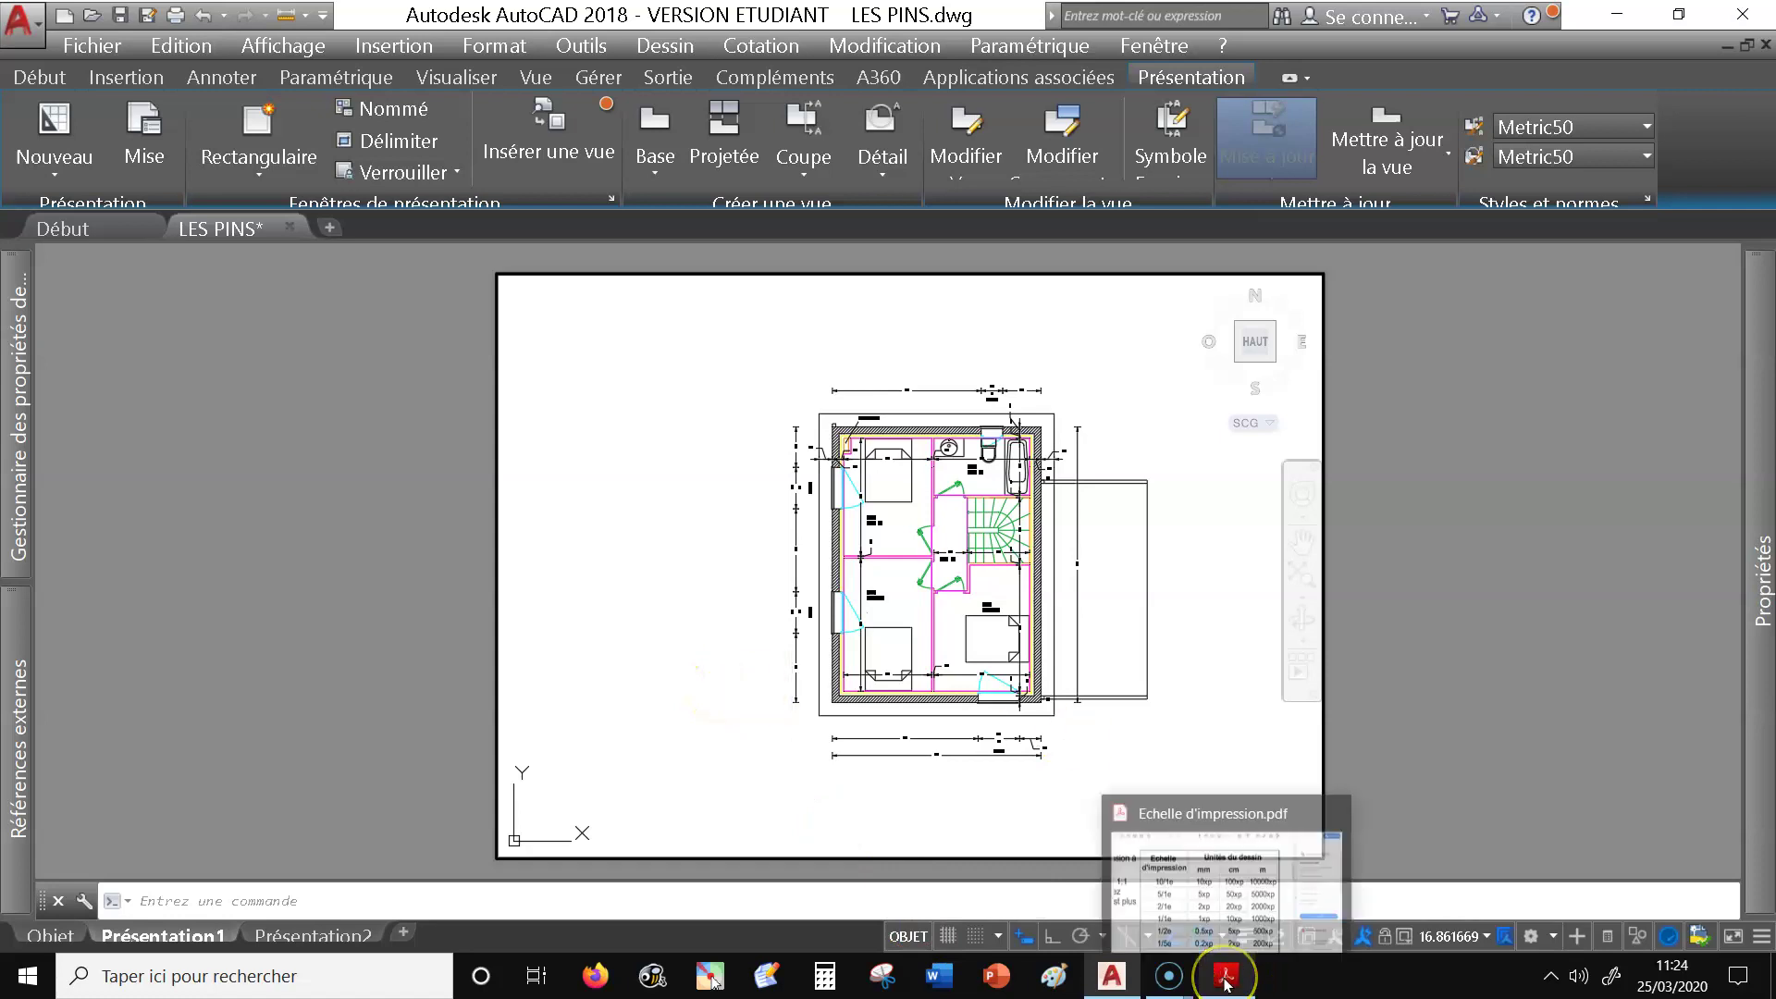
pyautogui.click(1225, 879)
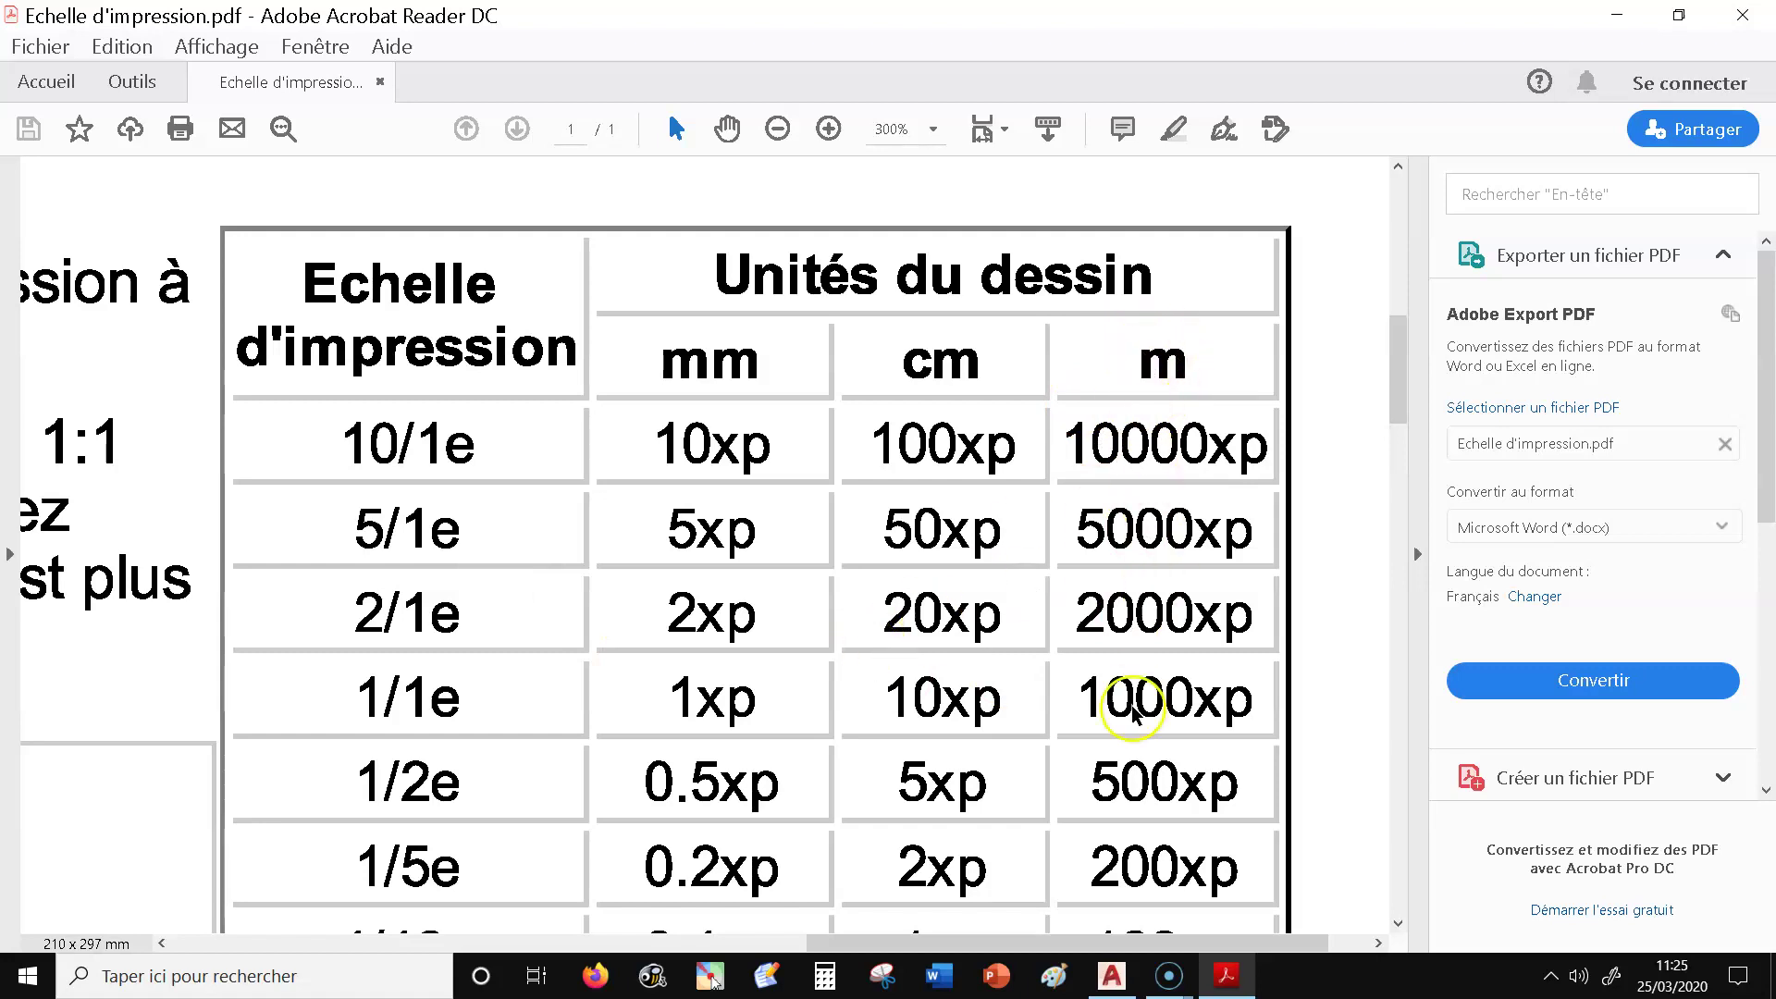
pyautogui.scroll(-3, 398, 699)
pyautogui.scroll(-5, 402, 695)
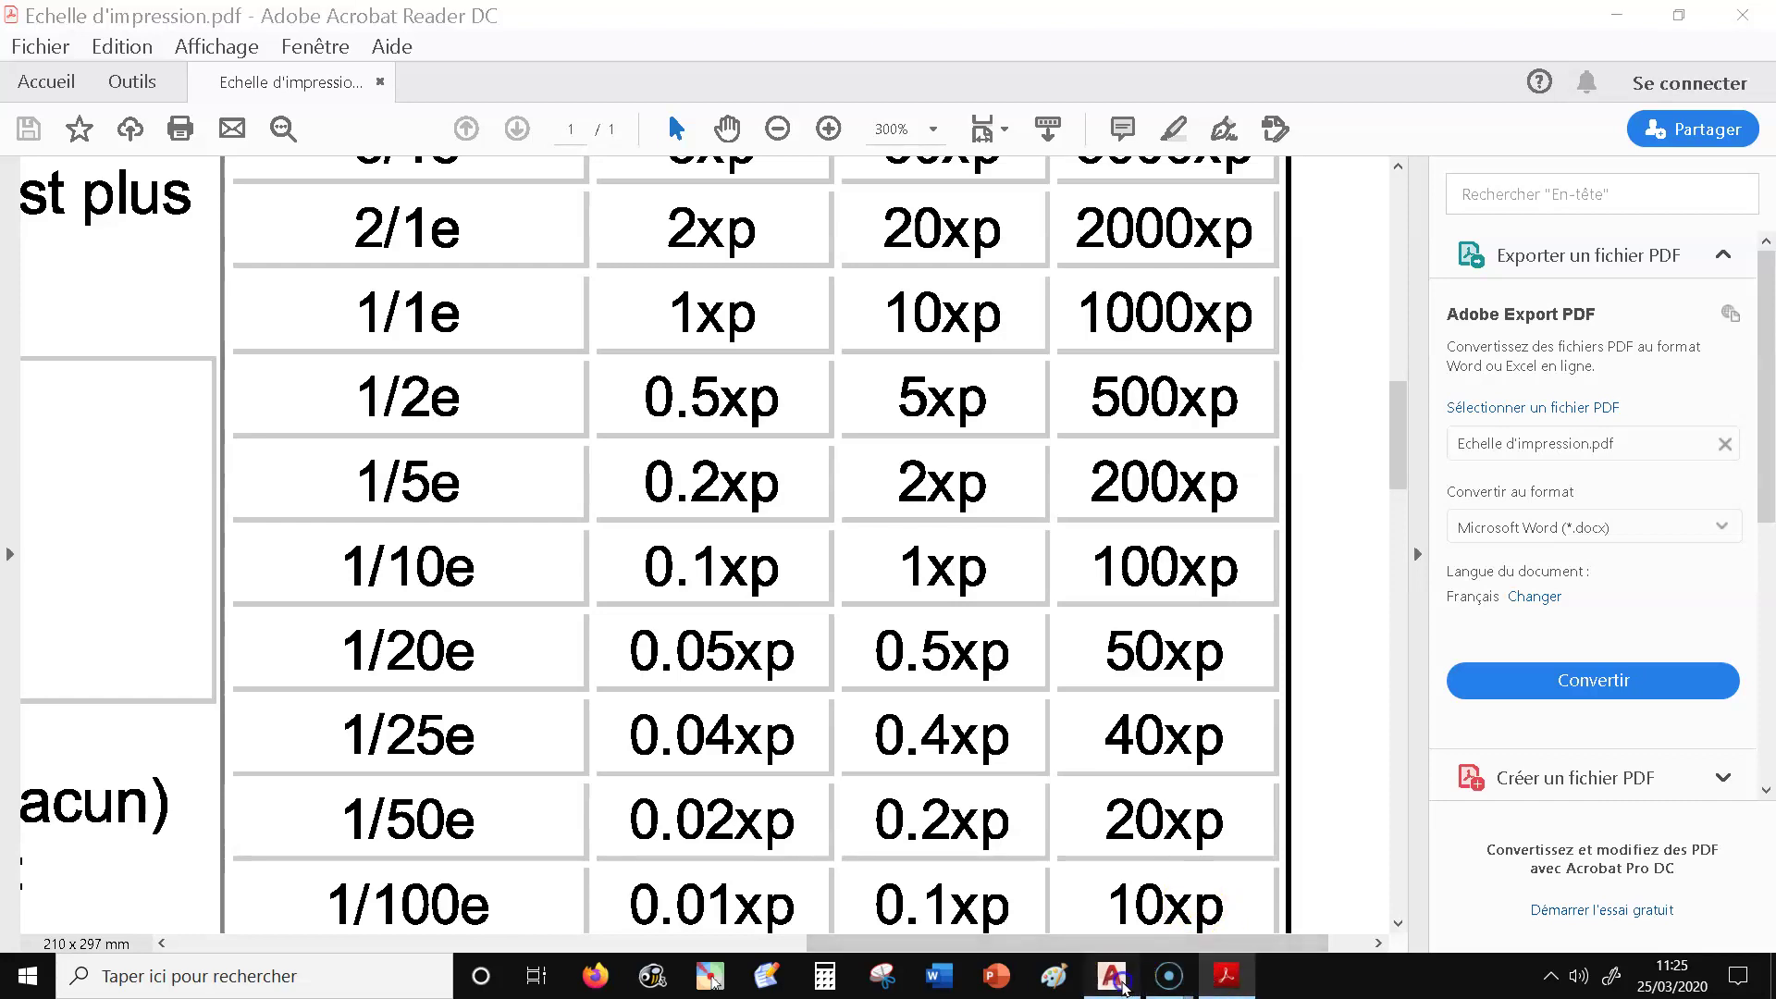
# Switch back to AutoCAD and scale the viewport's view to 20xp with the Zoom command, consulting the scale table.
pyautogui.click(1112, 976)
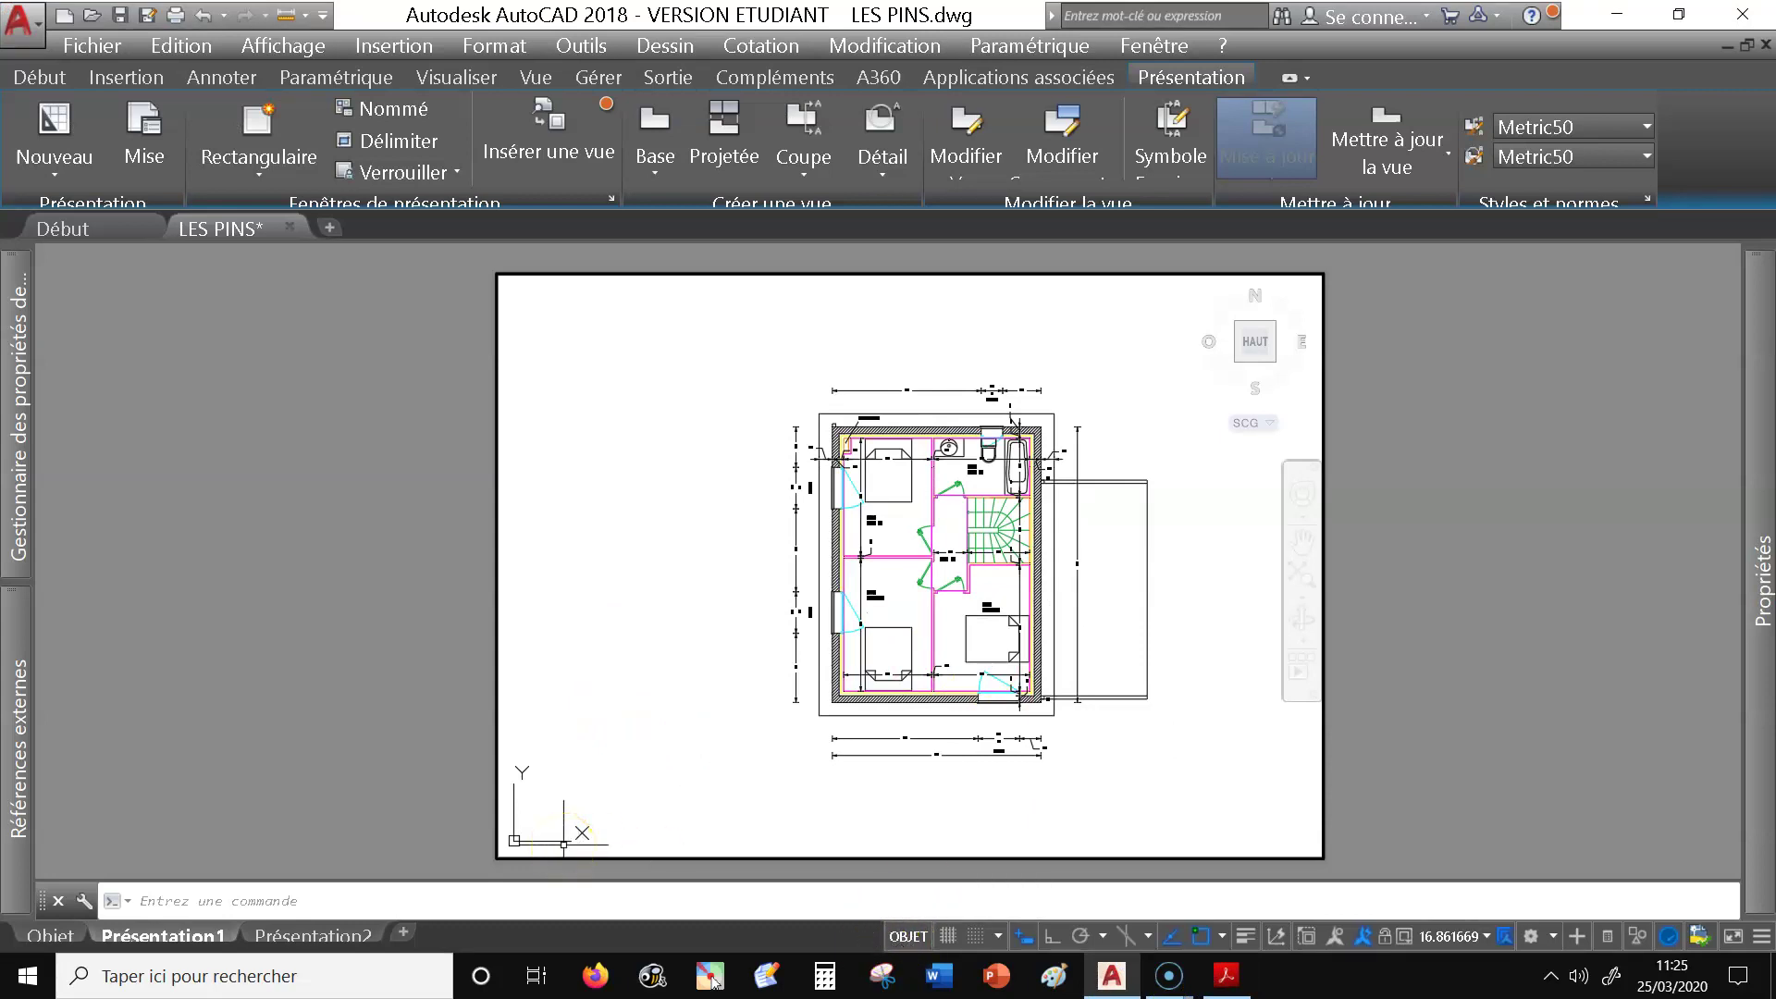
pyautogui.write('z')
pyautogui.press('Return')
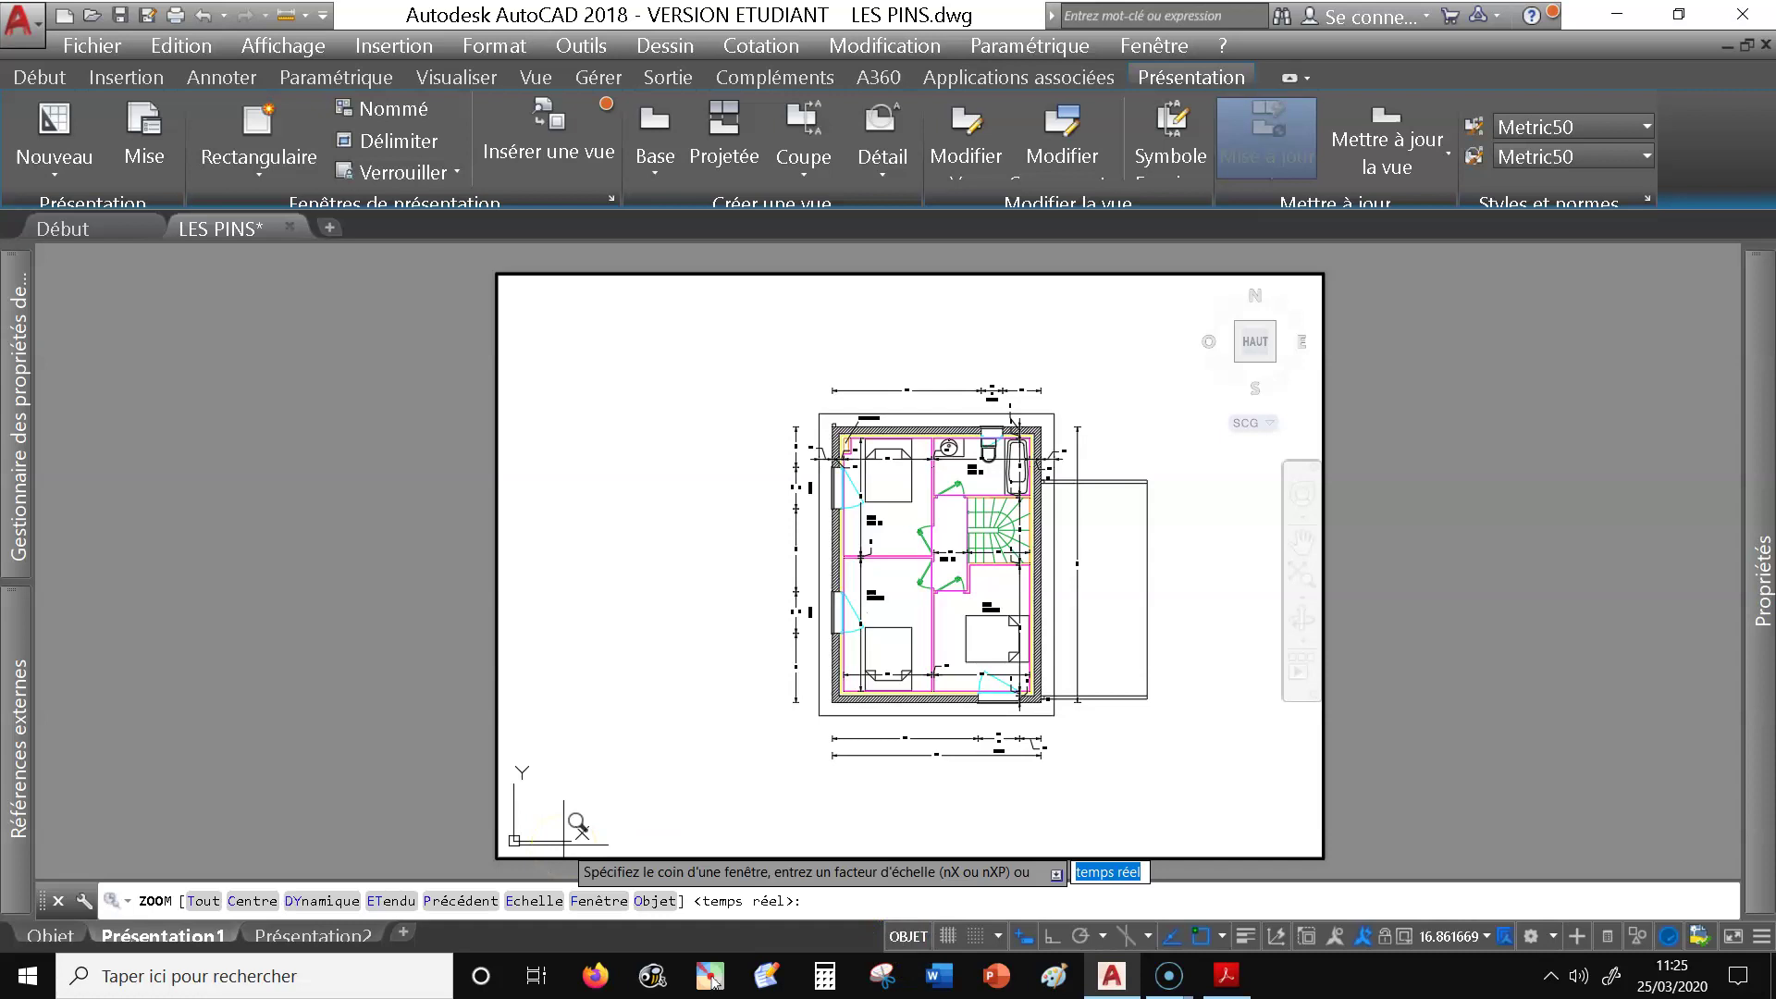
pyautogui.click(1212, 984)
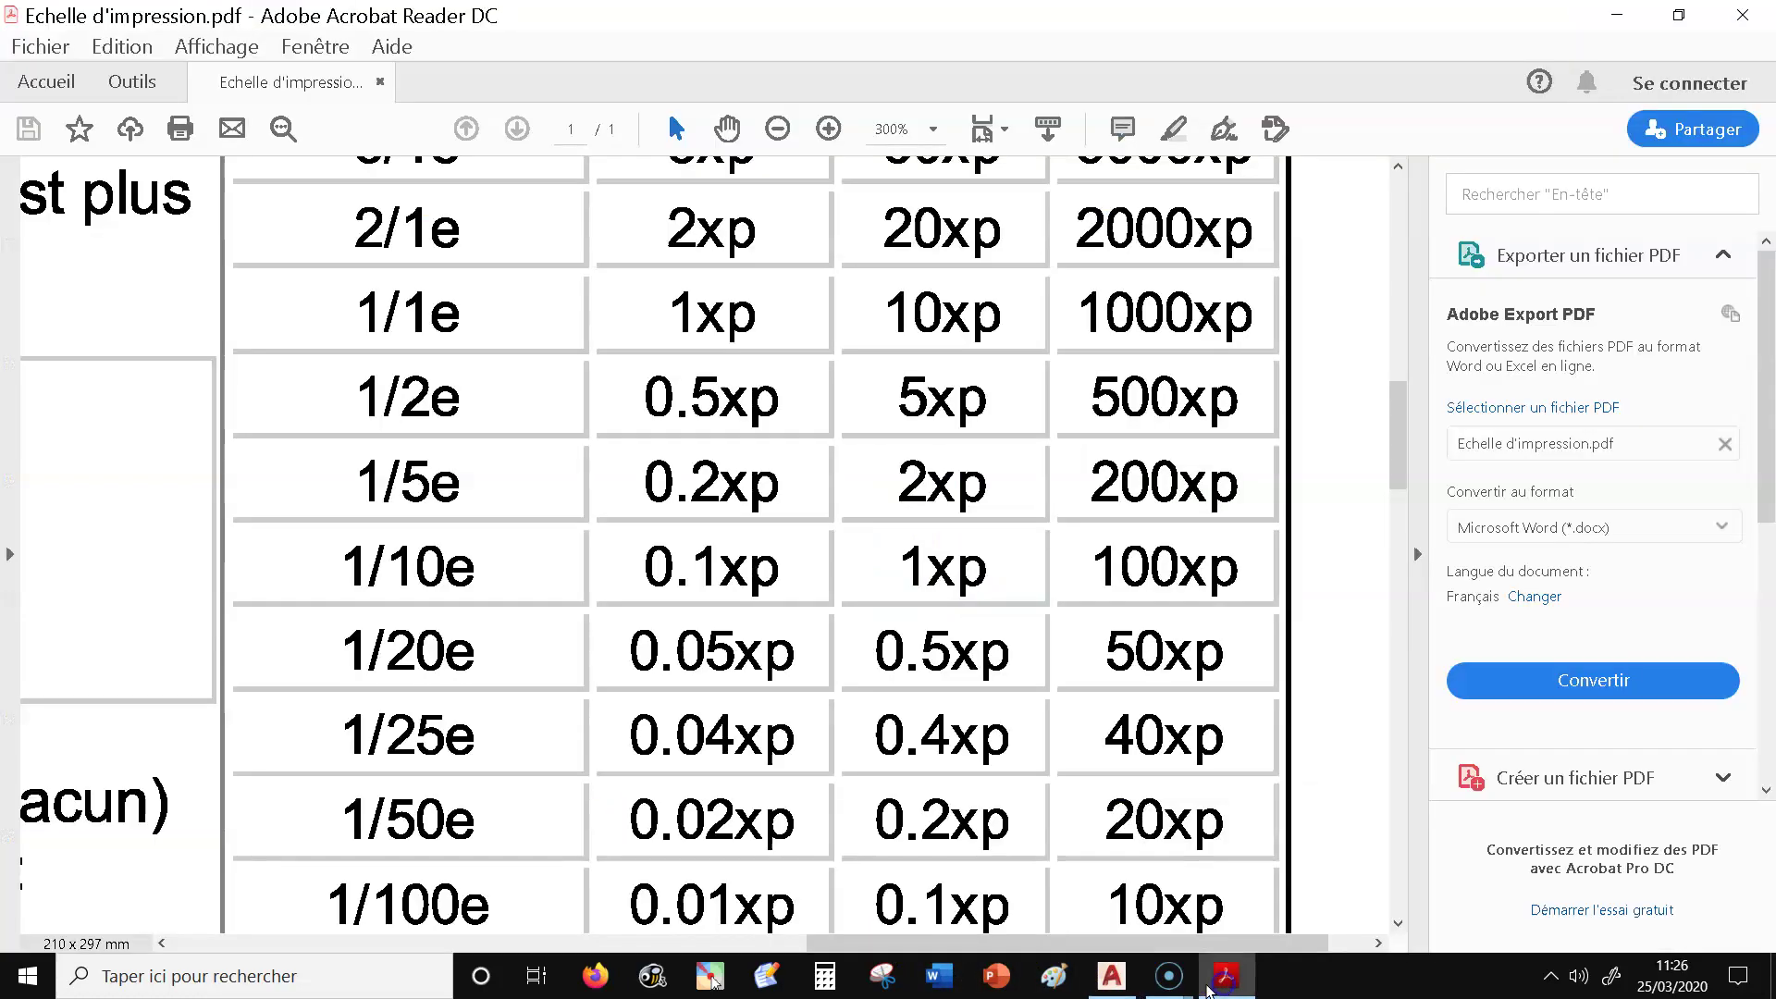
pyautogui.click(1238, 962)
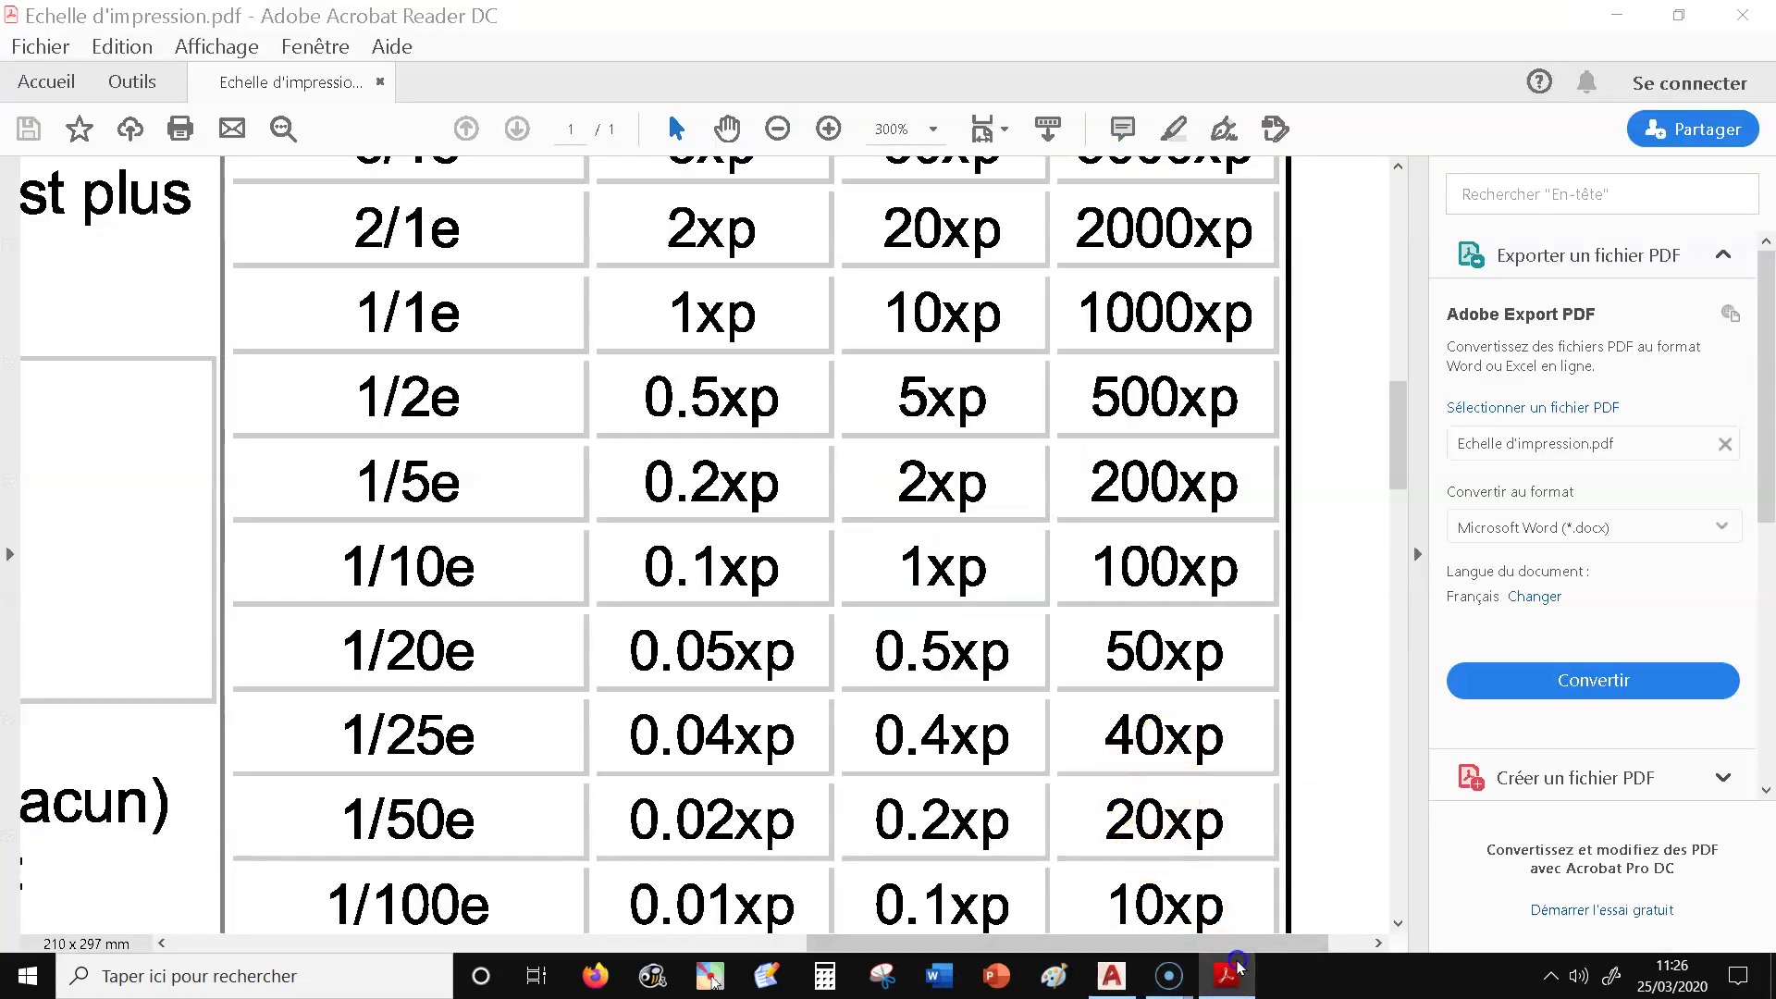
pyautogui.write('20xp')
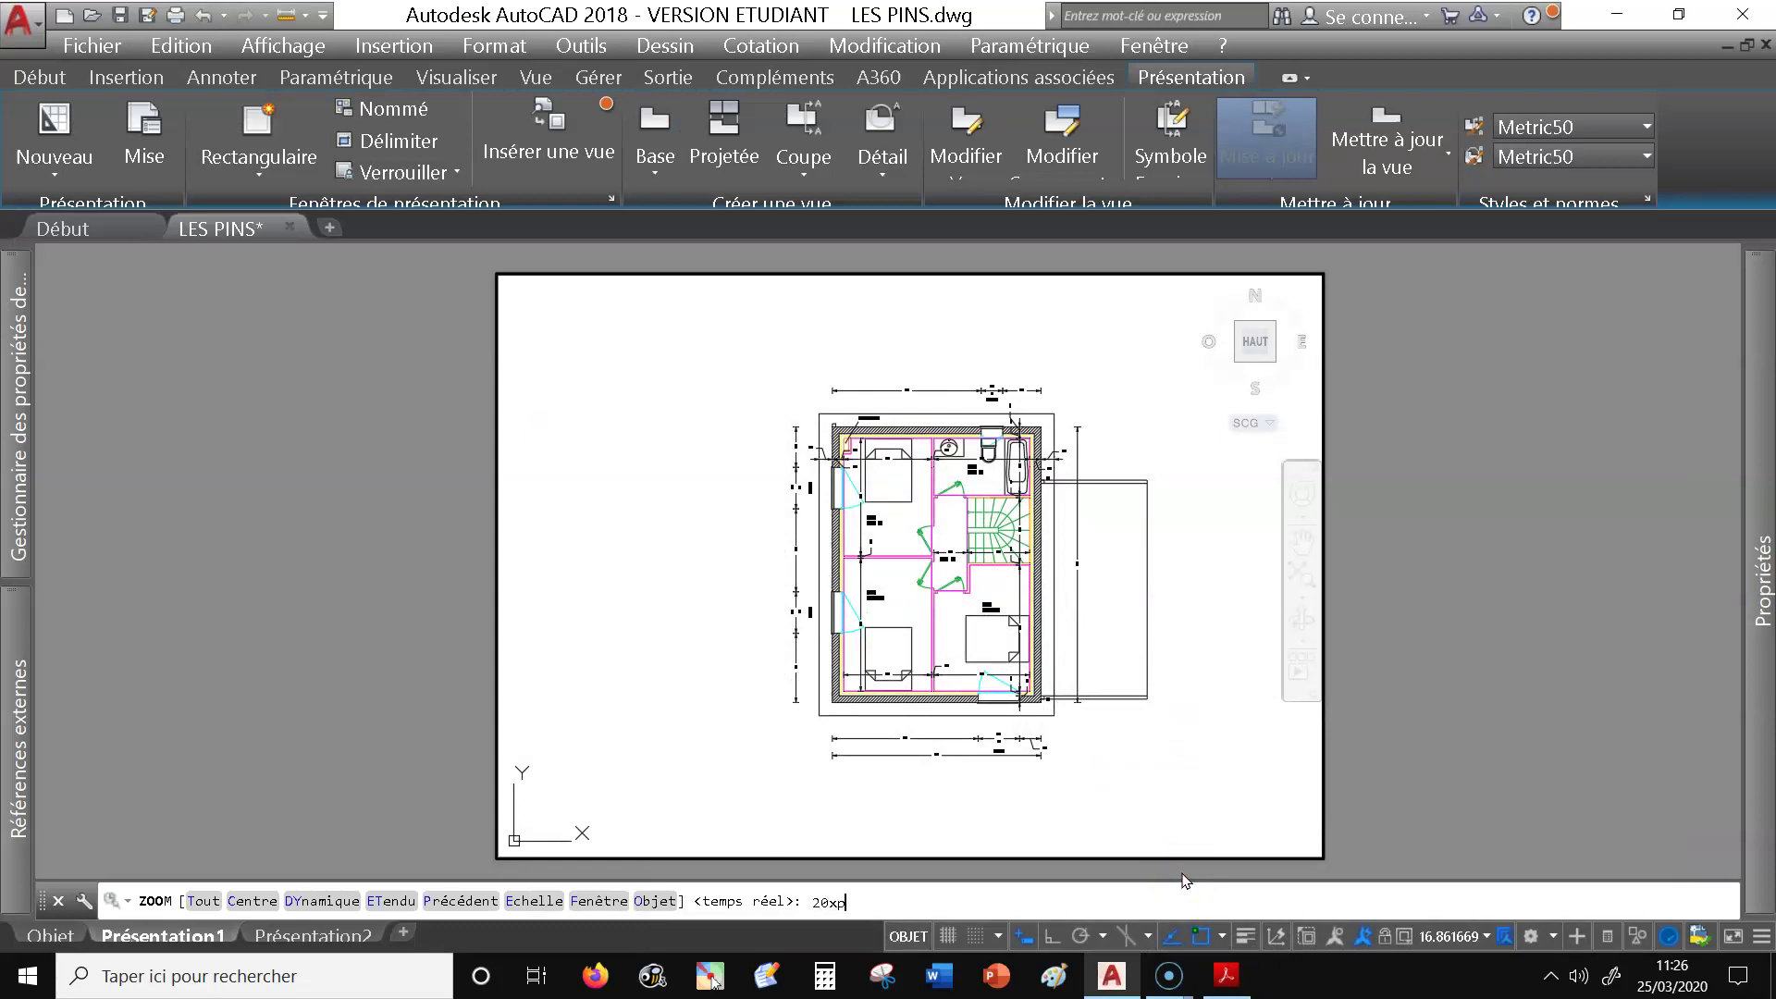
pyautogui.press('Return')
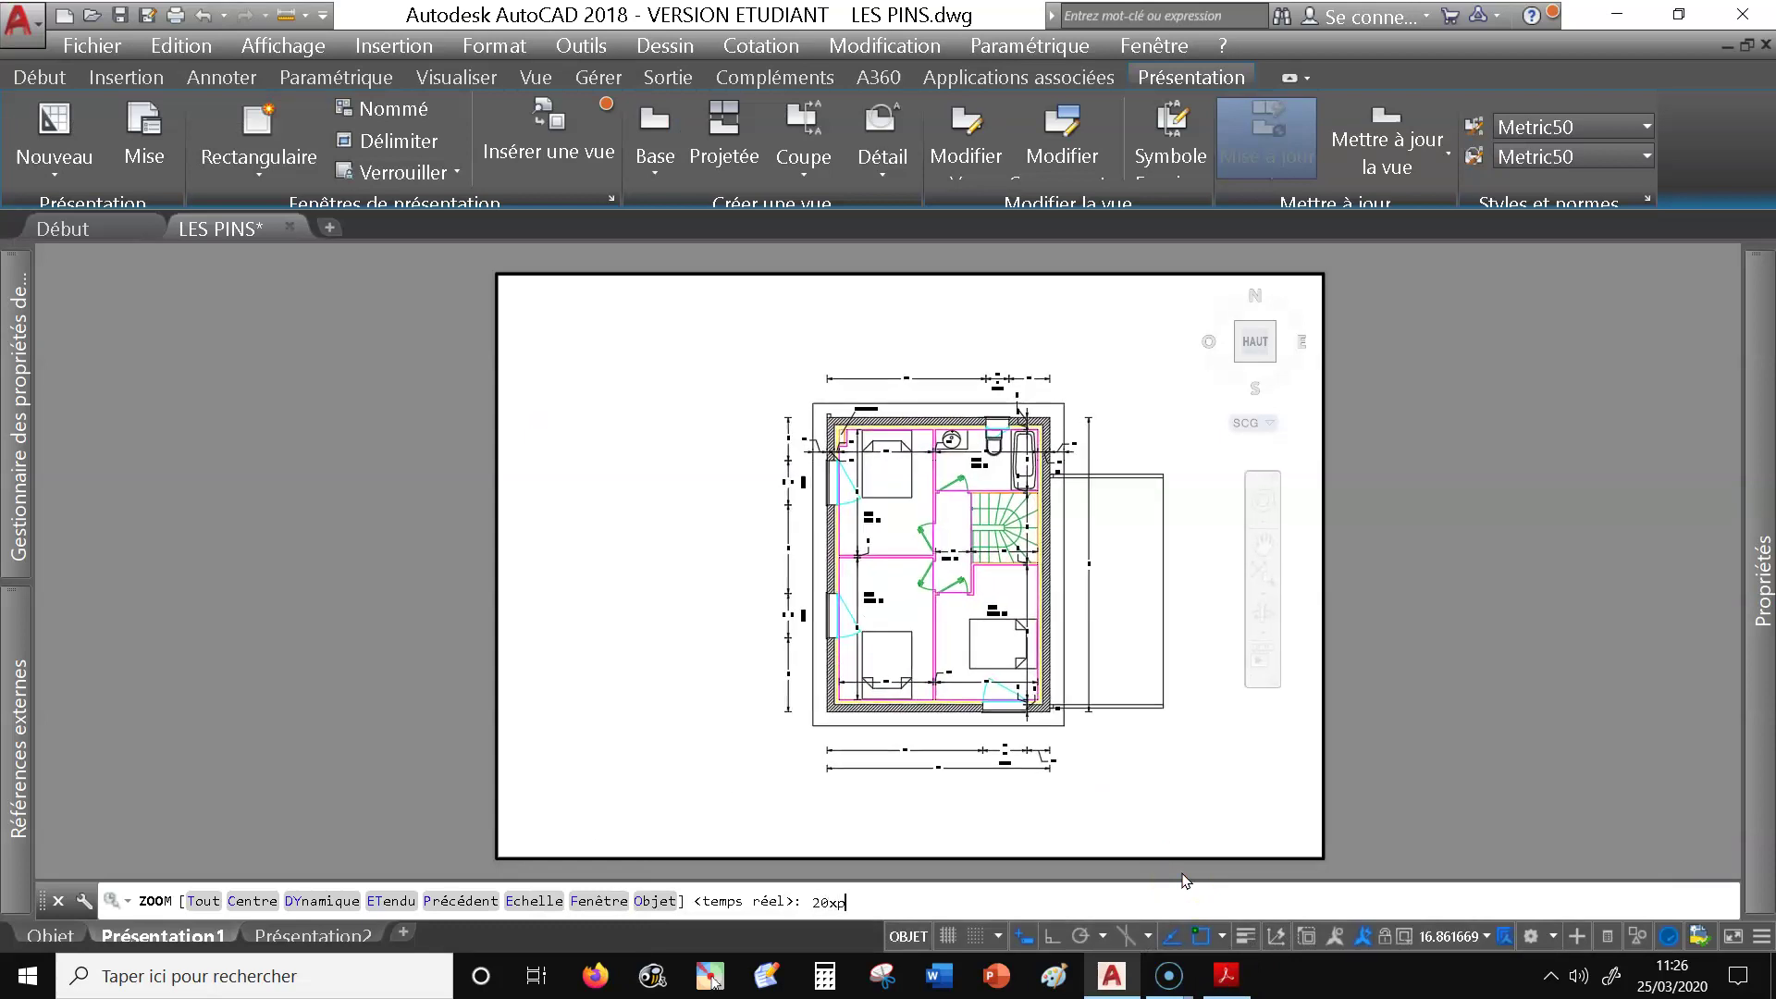
# Shift the upper-floor plan inside the viewport toward the upper-left part of the sheet.
pyautogui.moveTo(713, 586); pyautogui.dragTo(639, 583, button='middle')
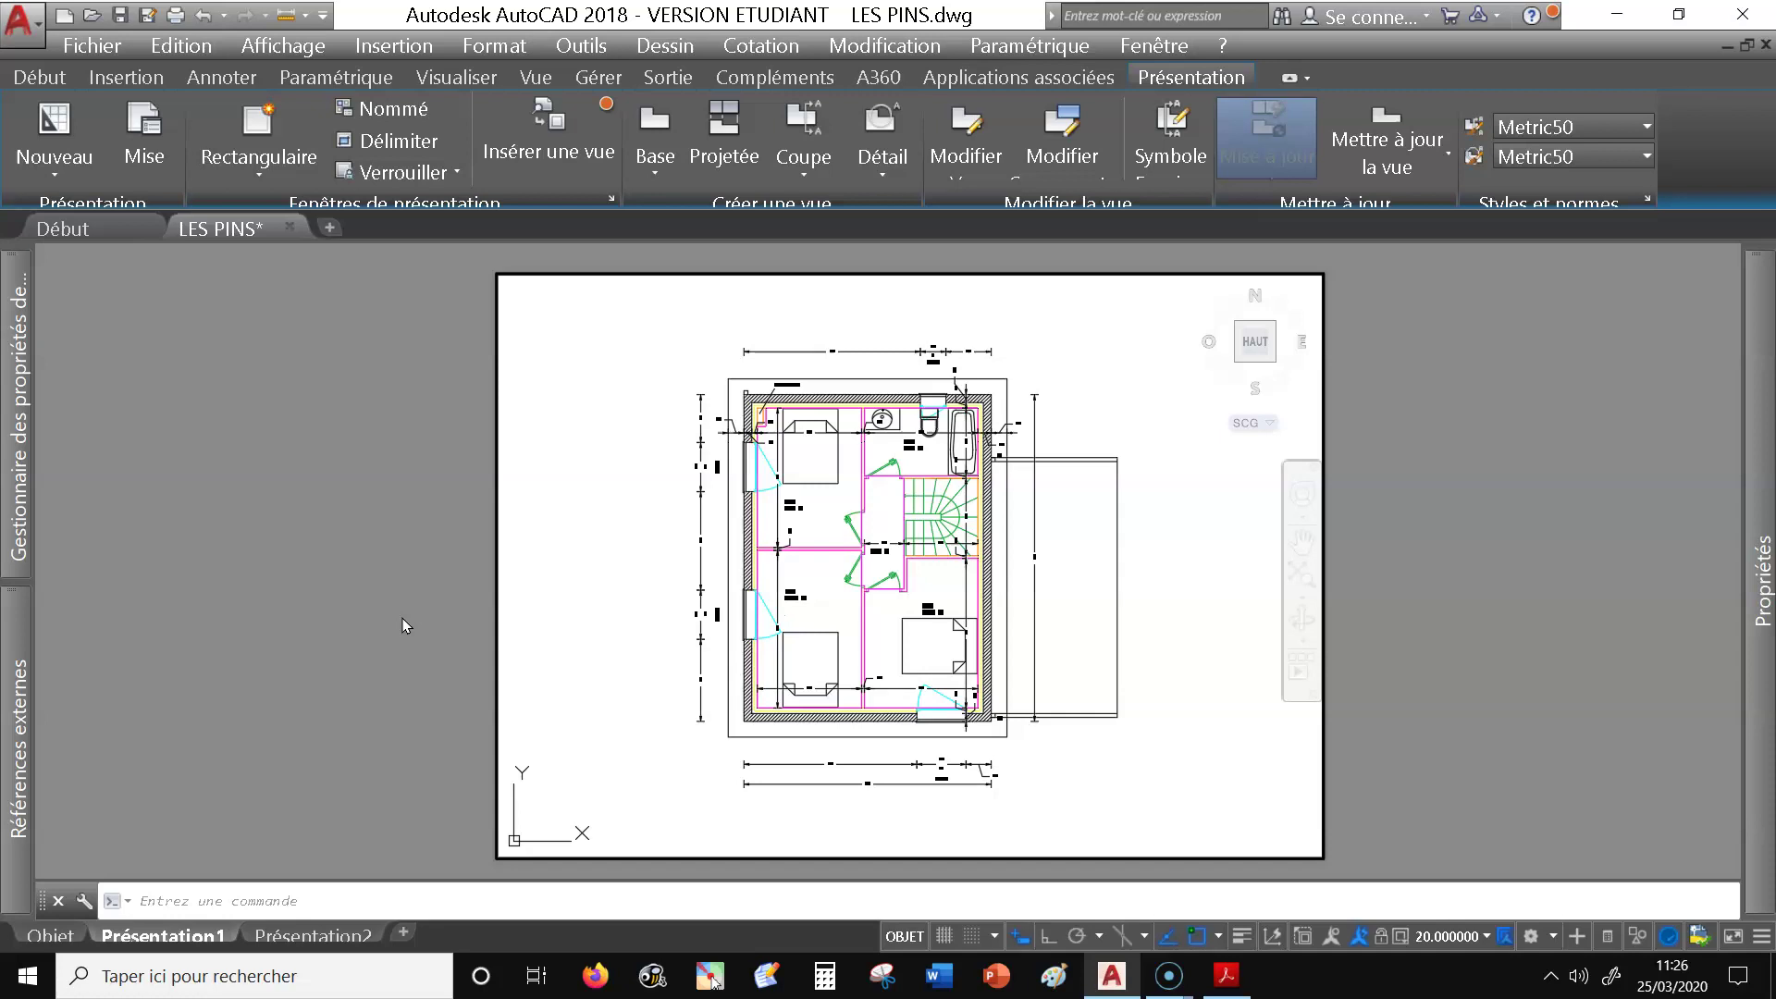
pyautogui.moveTo(643, 555)
pyautogui.mouseDown(button='middle')
pyautogui.moveTo(588, 597)
pyautogui.moveTo(543, 523)
pyautogui.mouseUp(button='middle')
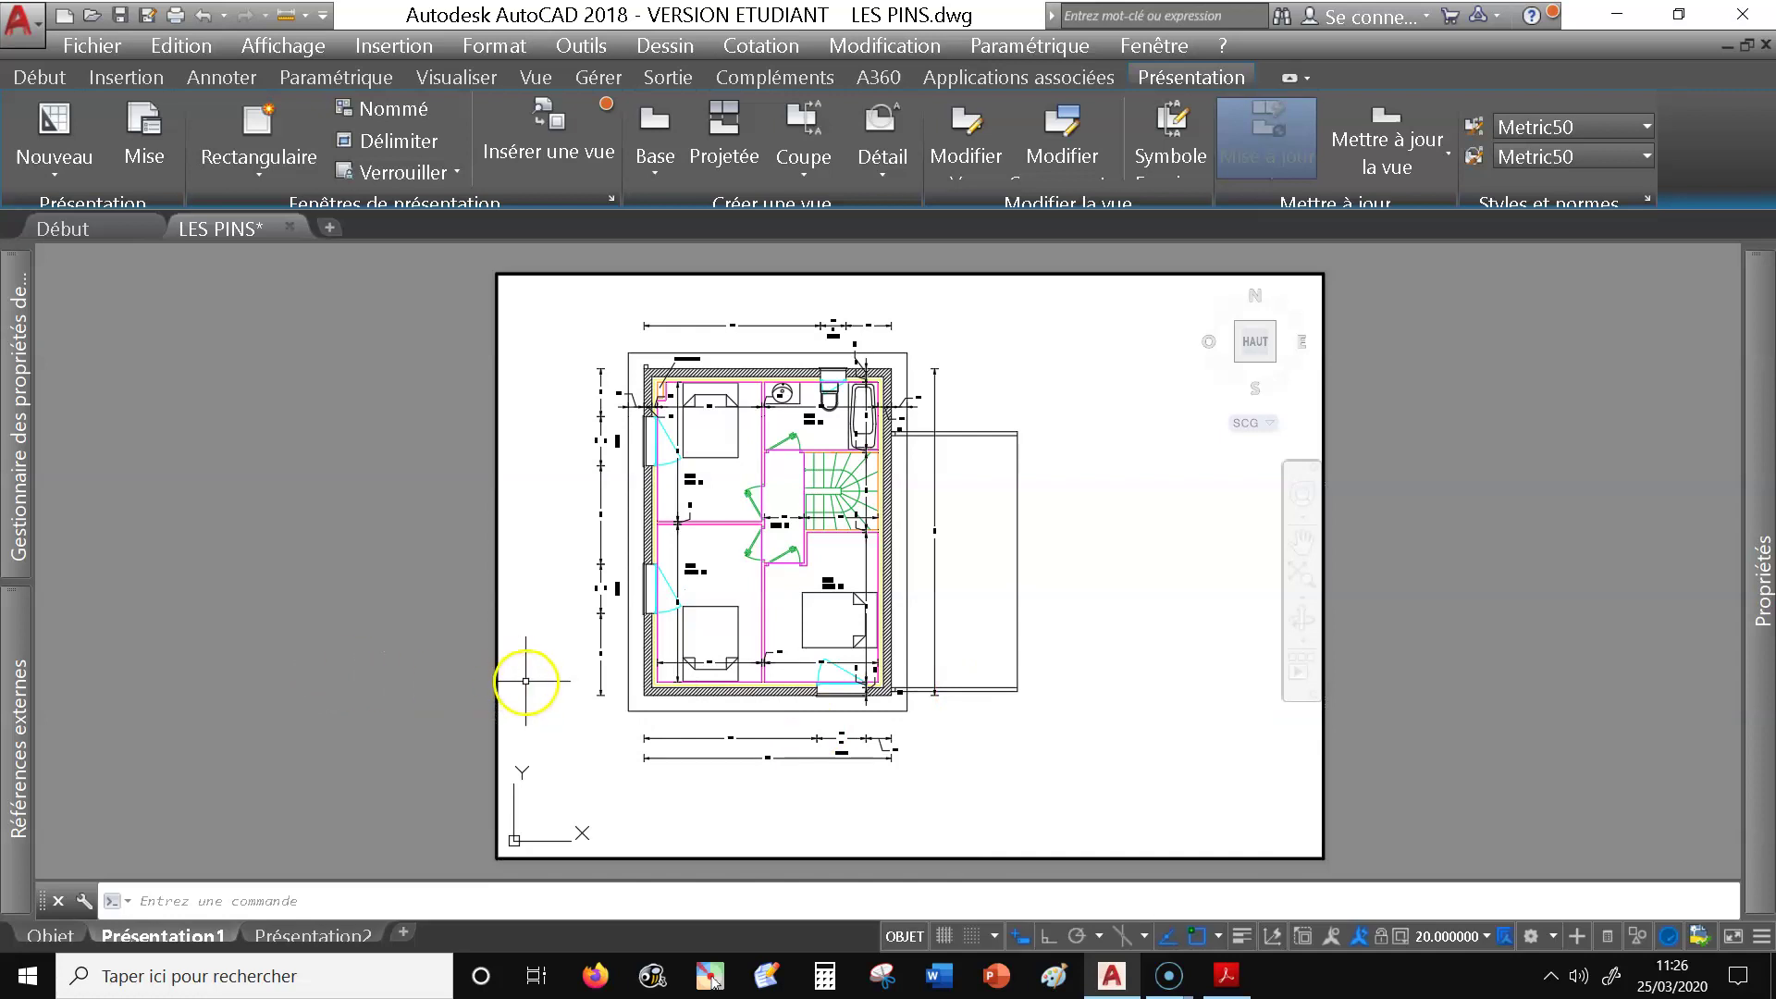
pyautogui.scroll(-2, 537, 673)
pyautogui.scroll(2, 537, 674)
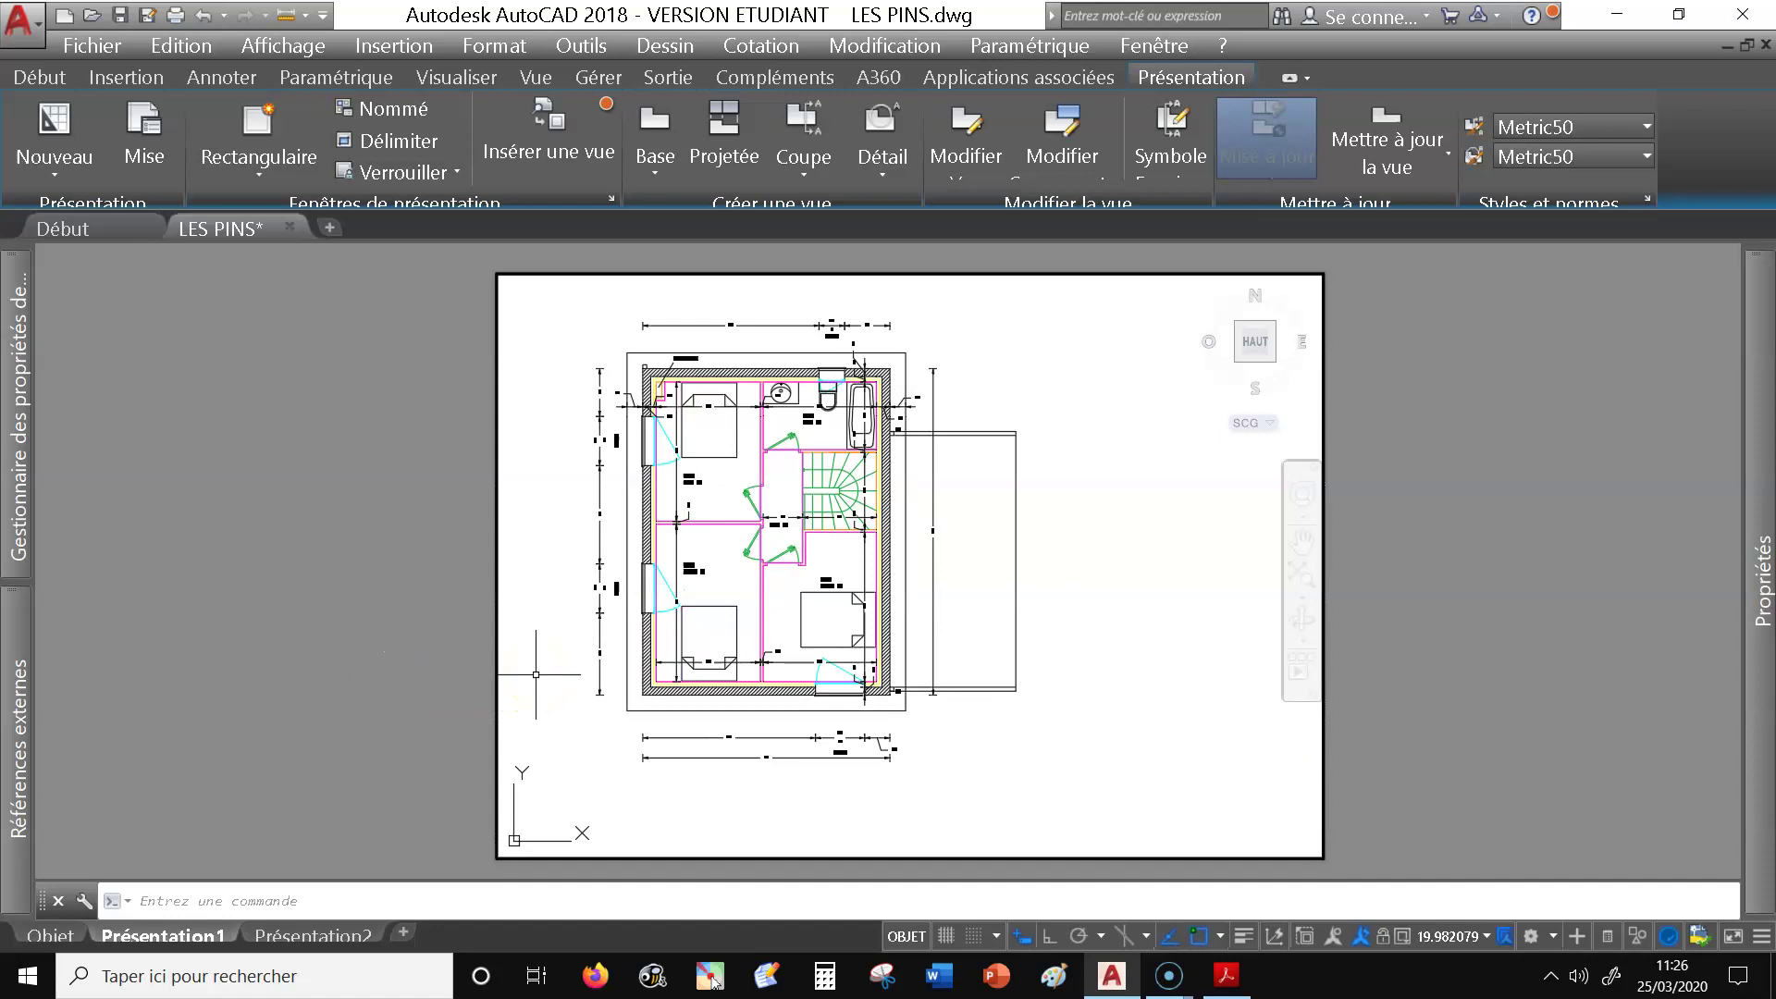
pyautogui.moveTo(575, 666)
pyautogui.mouseDown(button='middle')
pyautogui.moveTo(586, 705)
pyautogui.moveTo(602, 642)
pyautogui.moveTo(583, 676)
pyautogui.mouseUp(button='middle')
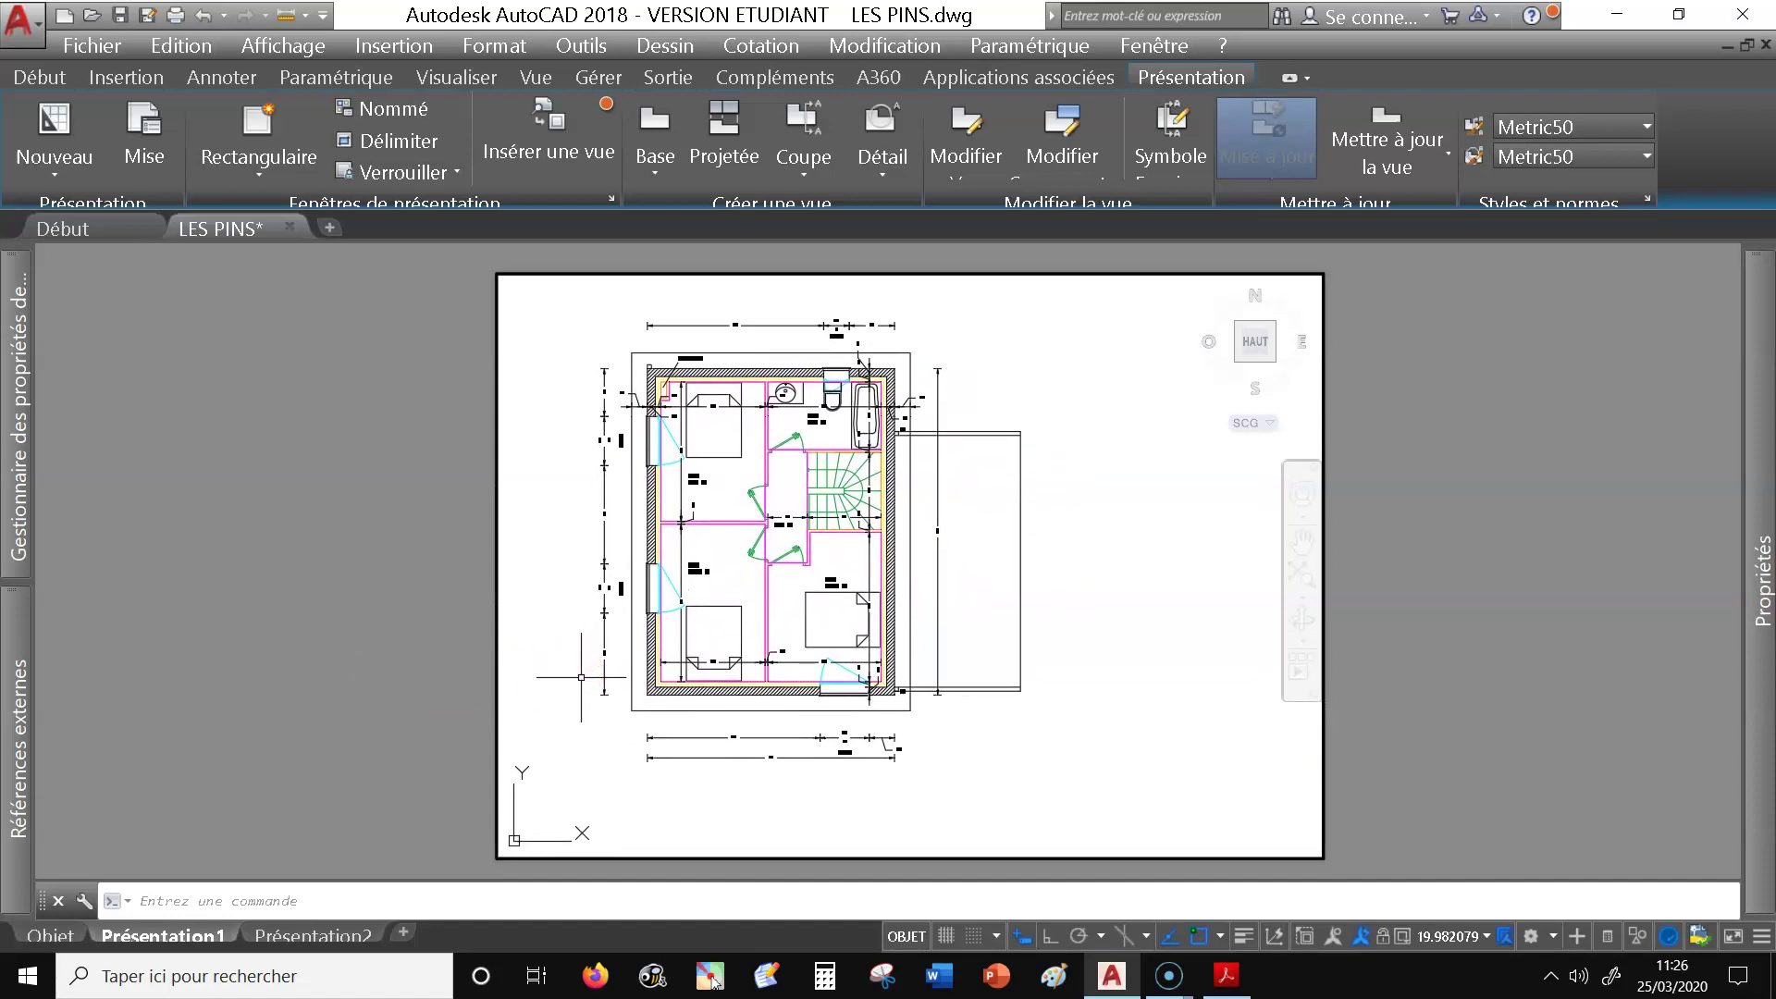
# Reapply the 20xp scale to the viewport's view with the Zoom command.
pyautogui.click(358, 902)
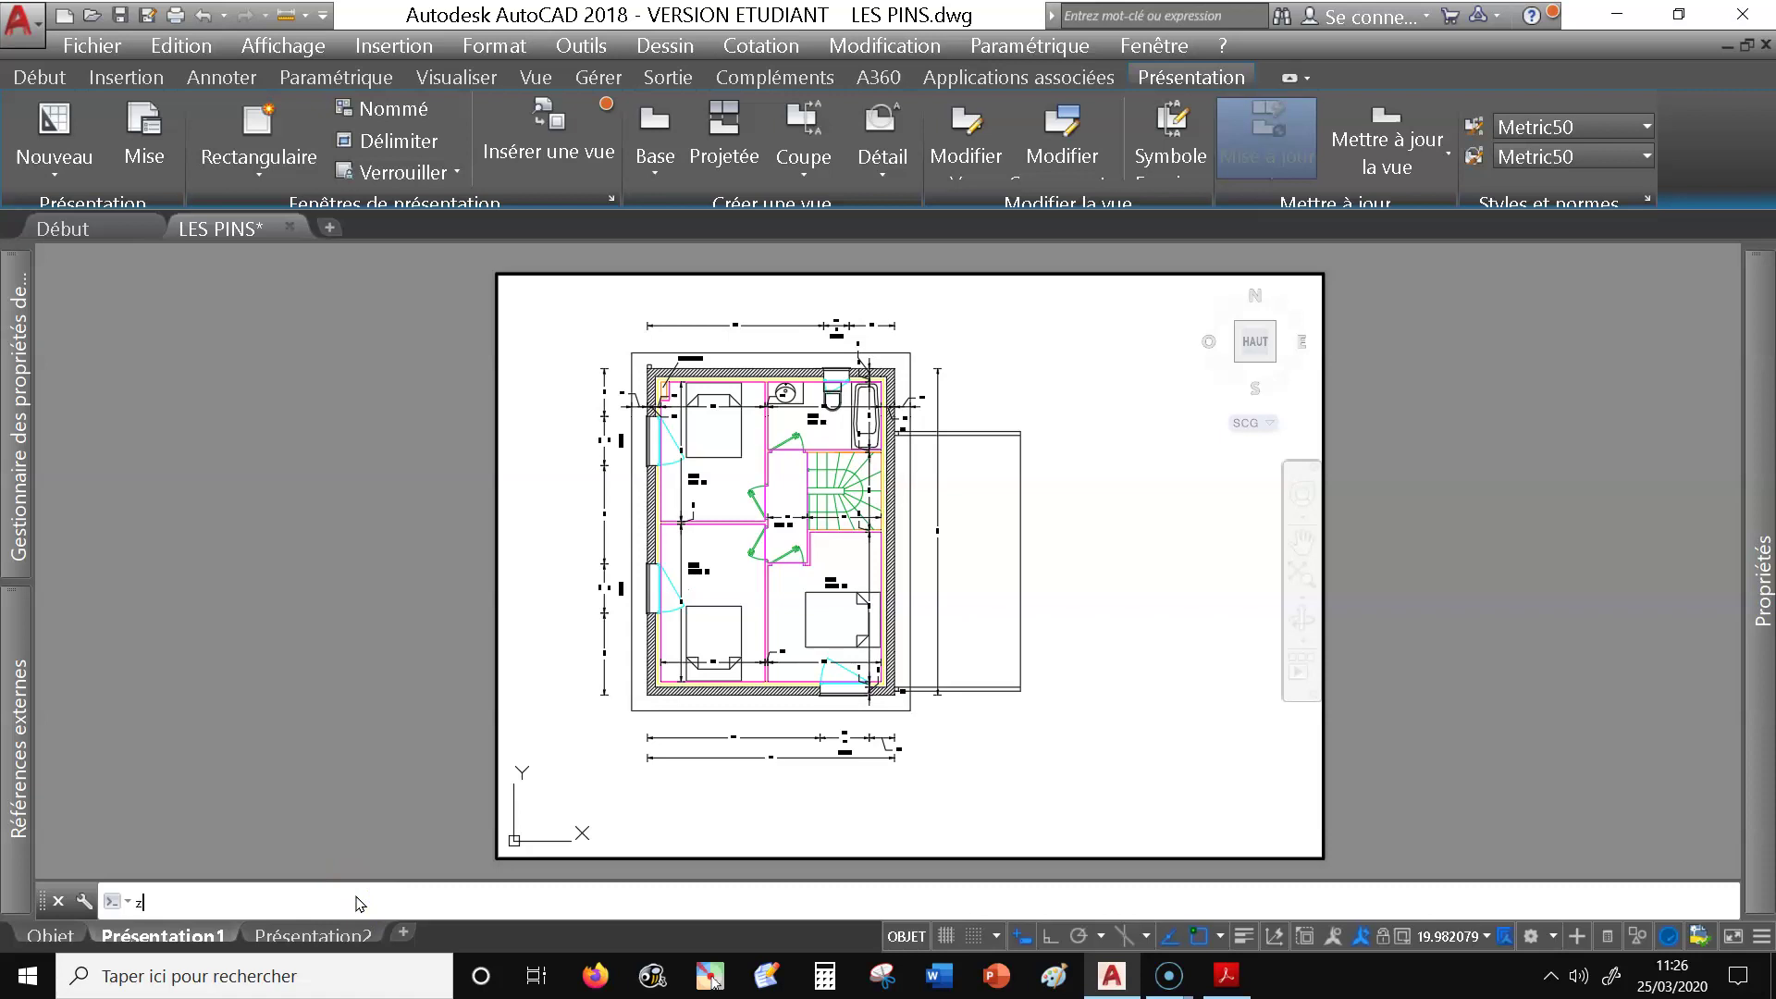
pyautogui.write('z')
pyautogui.press('Return')
pyautogui.press('Return')
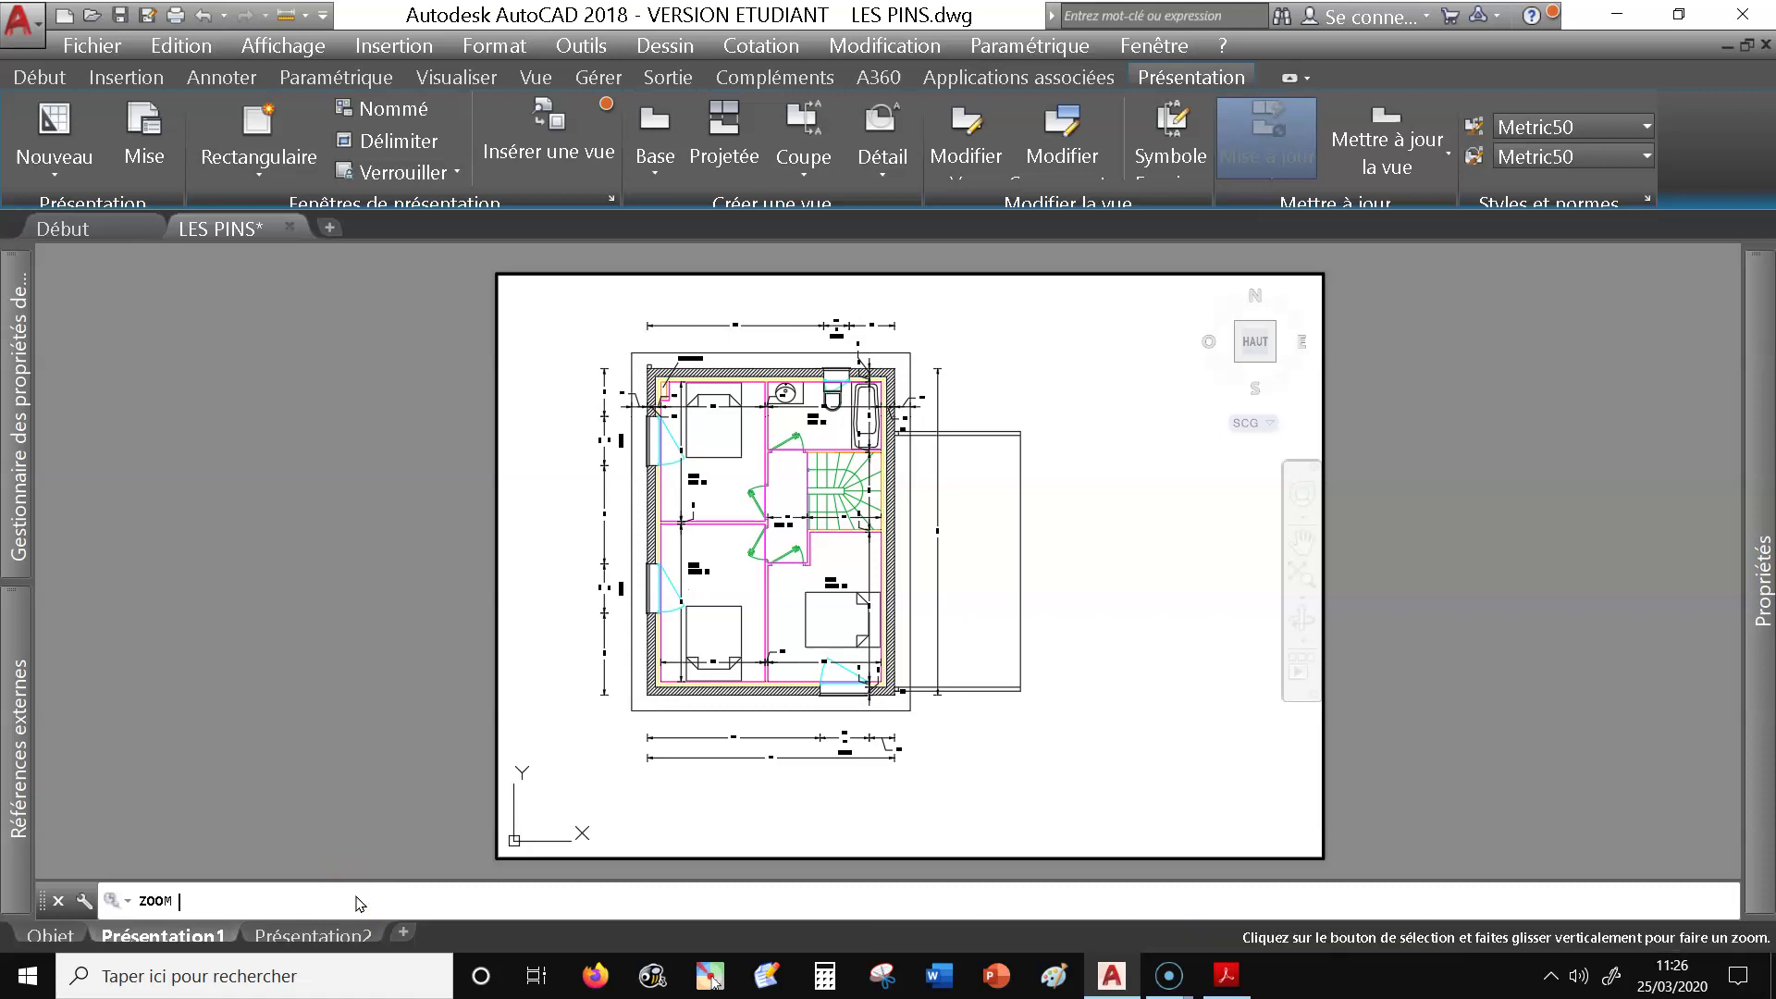
pyautogui.press('Escape')
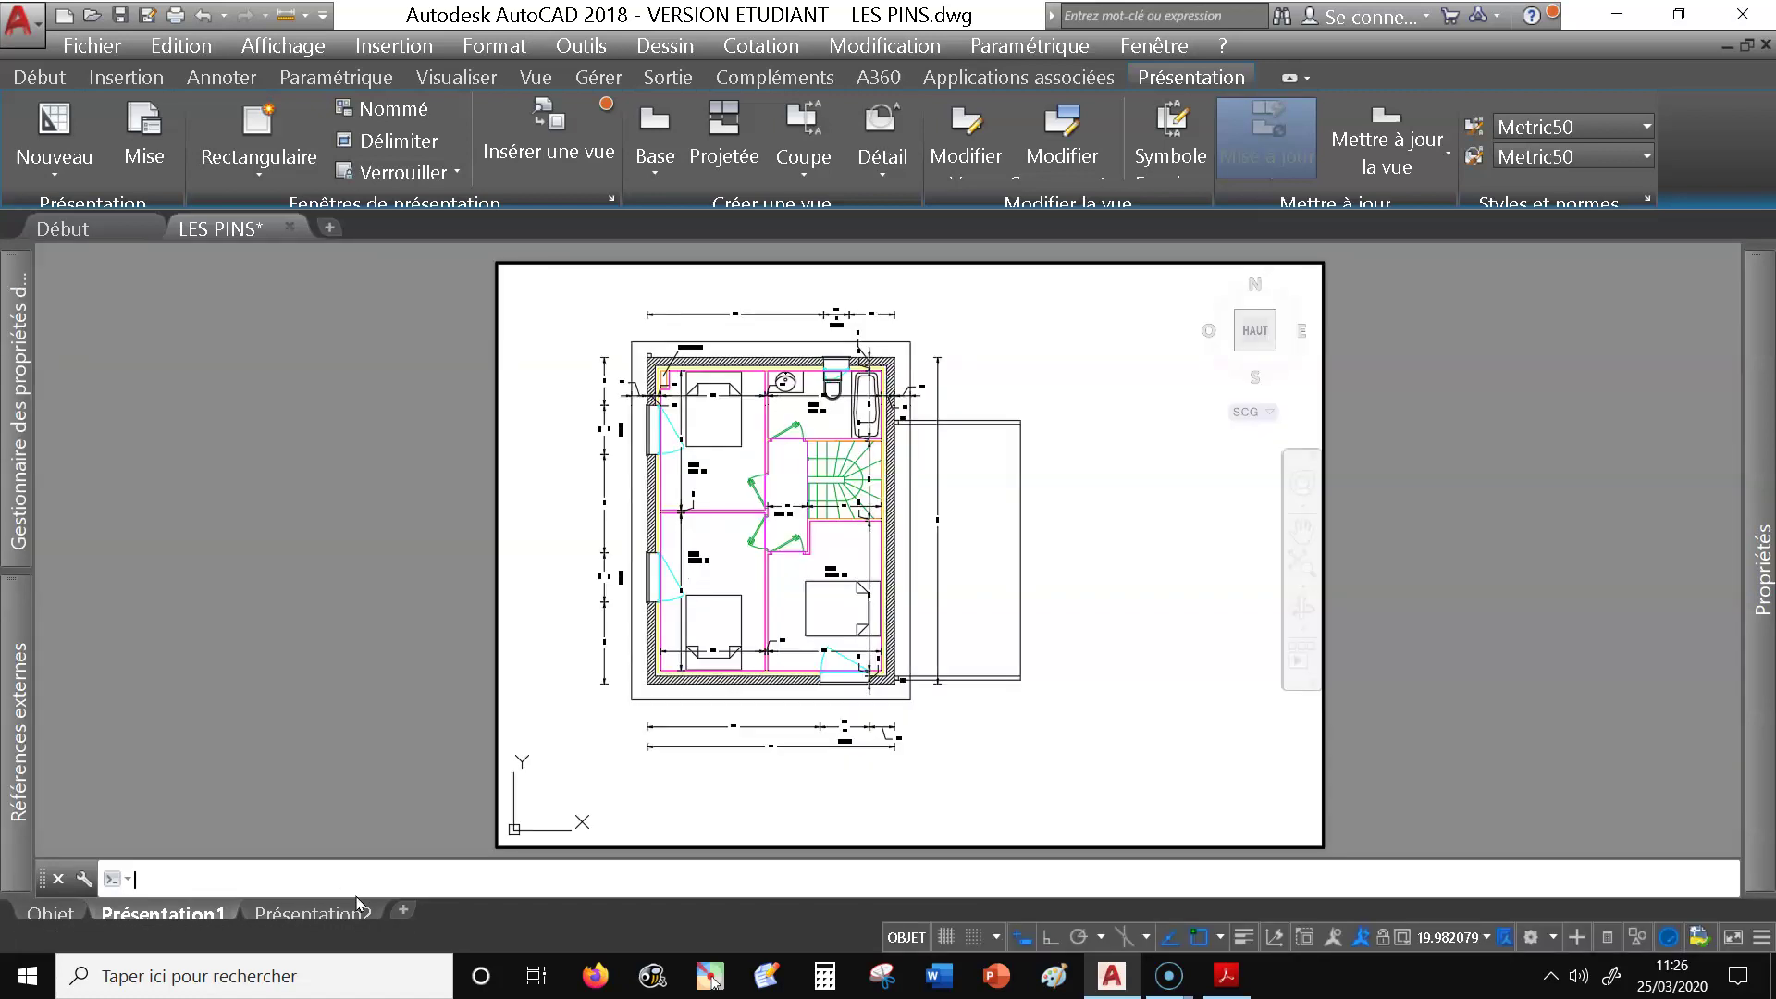
pyautogui.press('Return')
pyautogui.write('20xp')
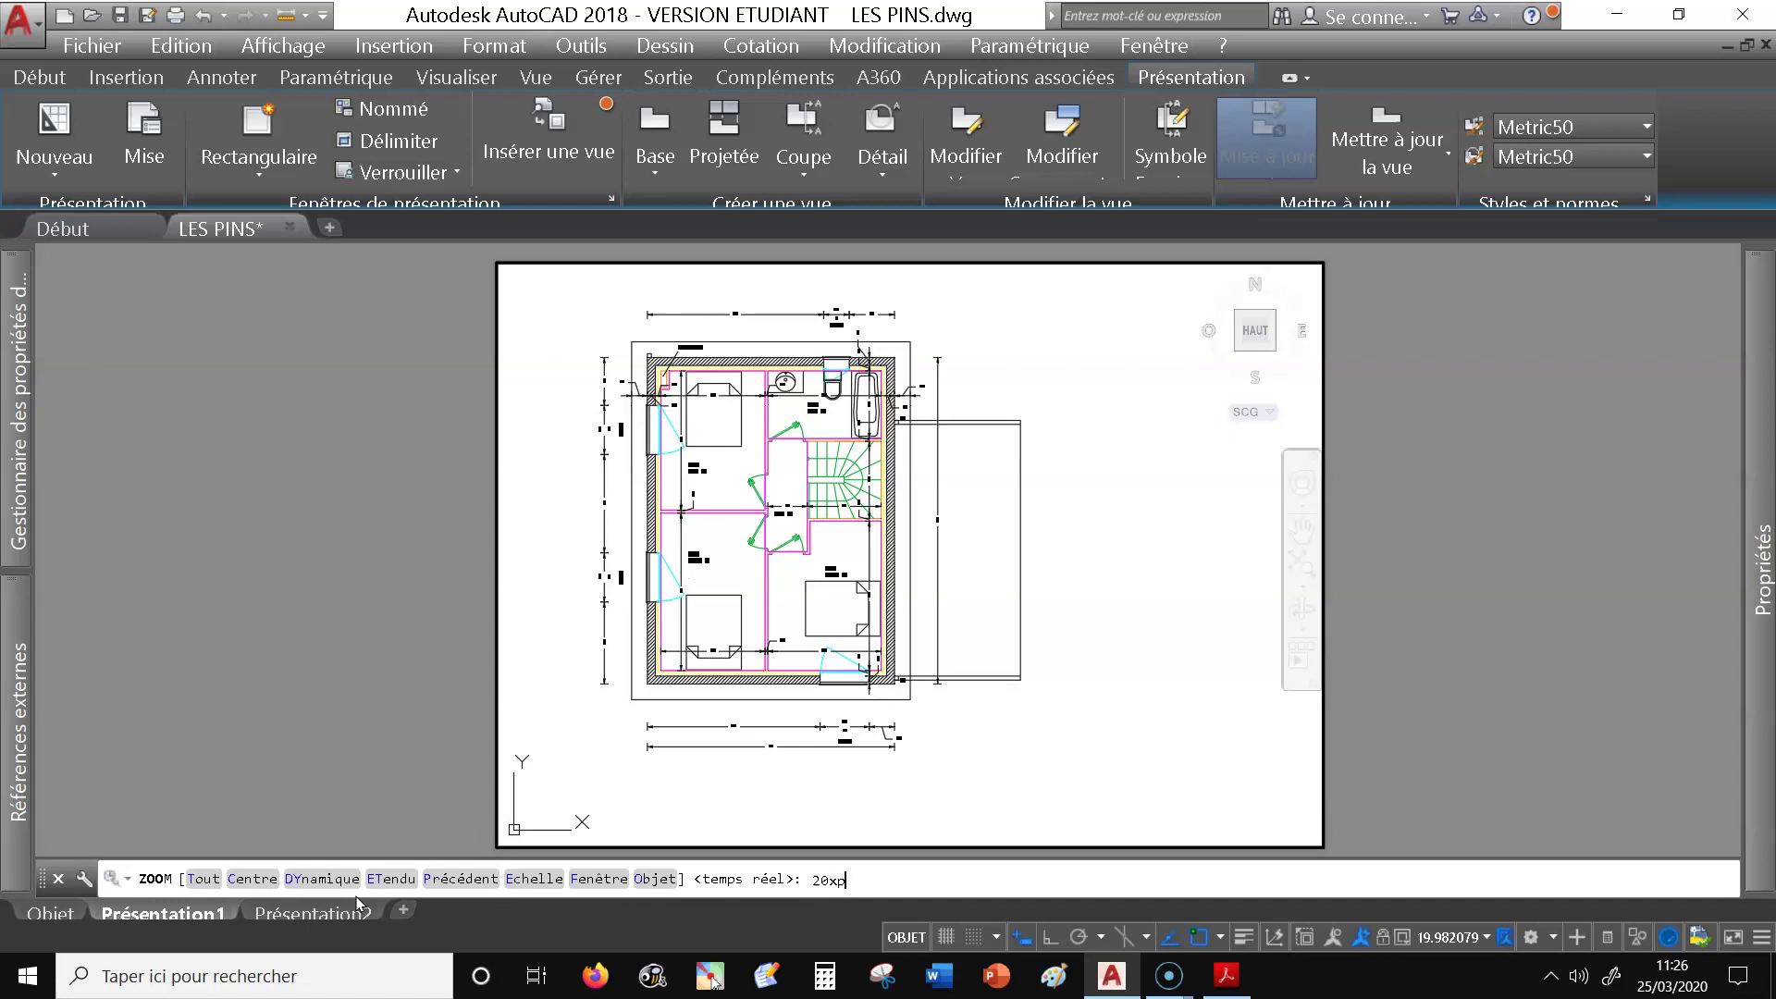
pyautogui.press('Return')
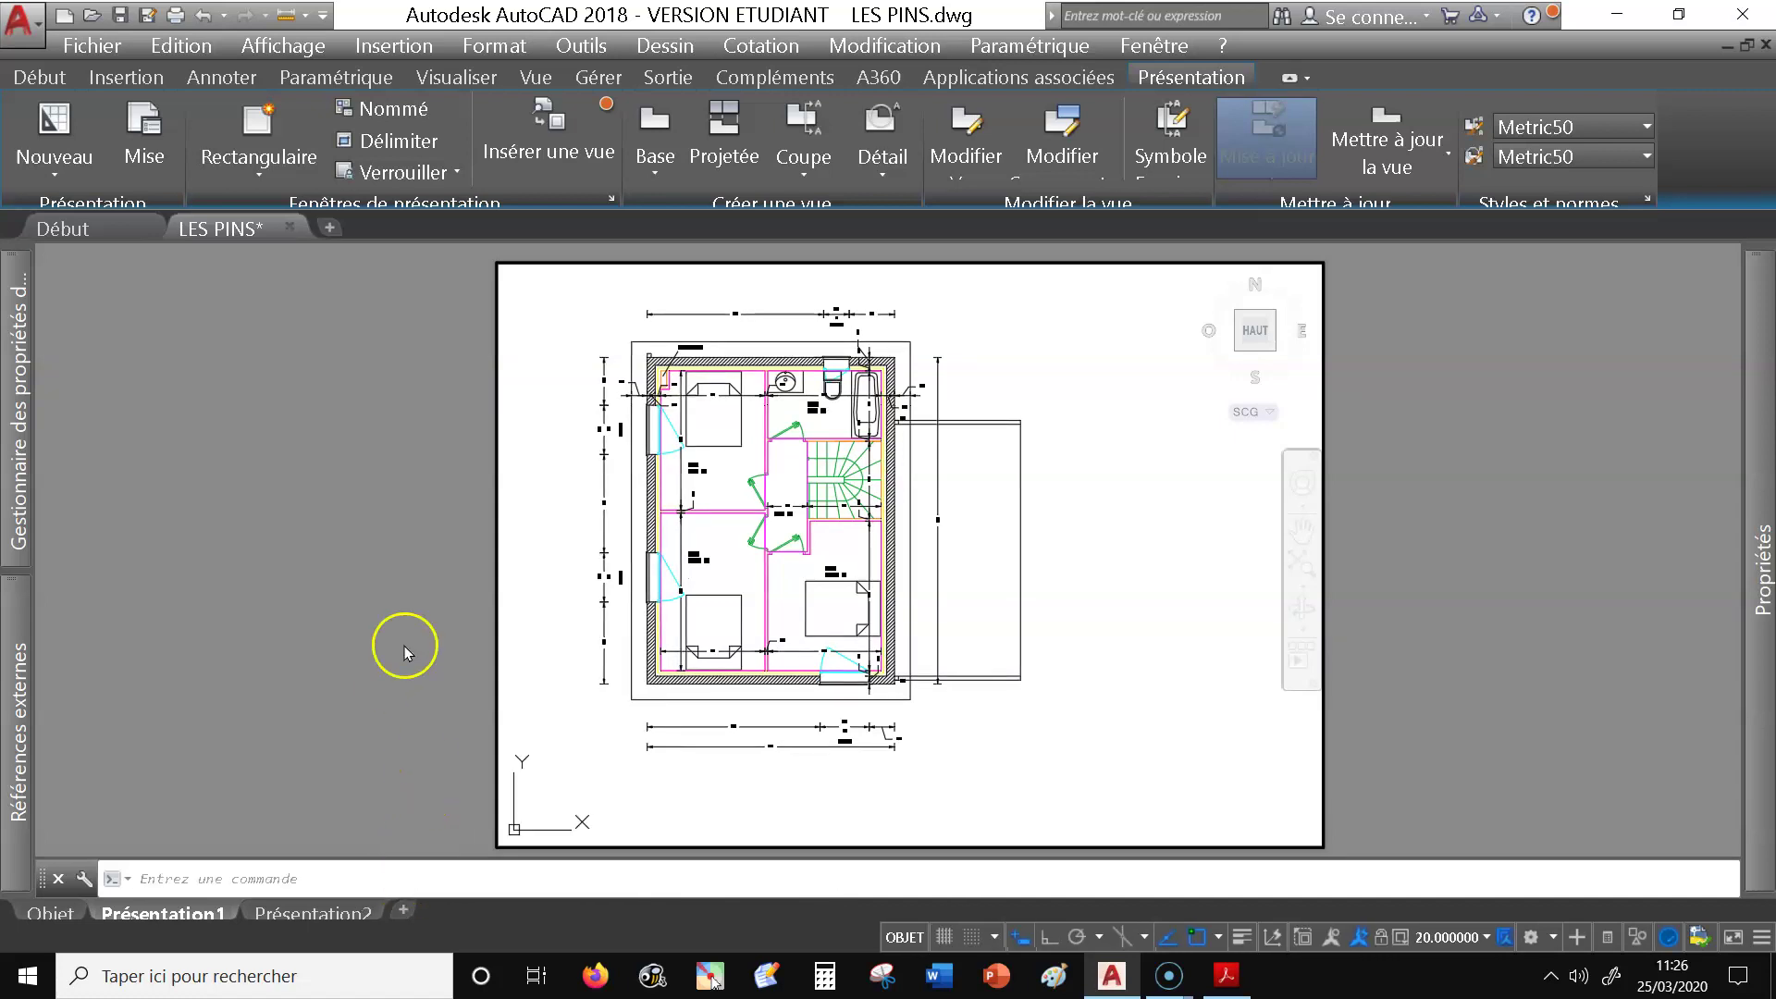
# Return to paper space, select the viewport's frame on the sheet's edge, and lock the viewport.
pyautogui.click(914, 941)
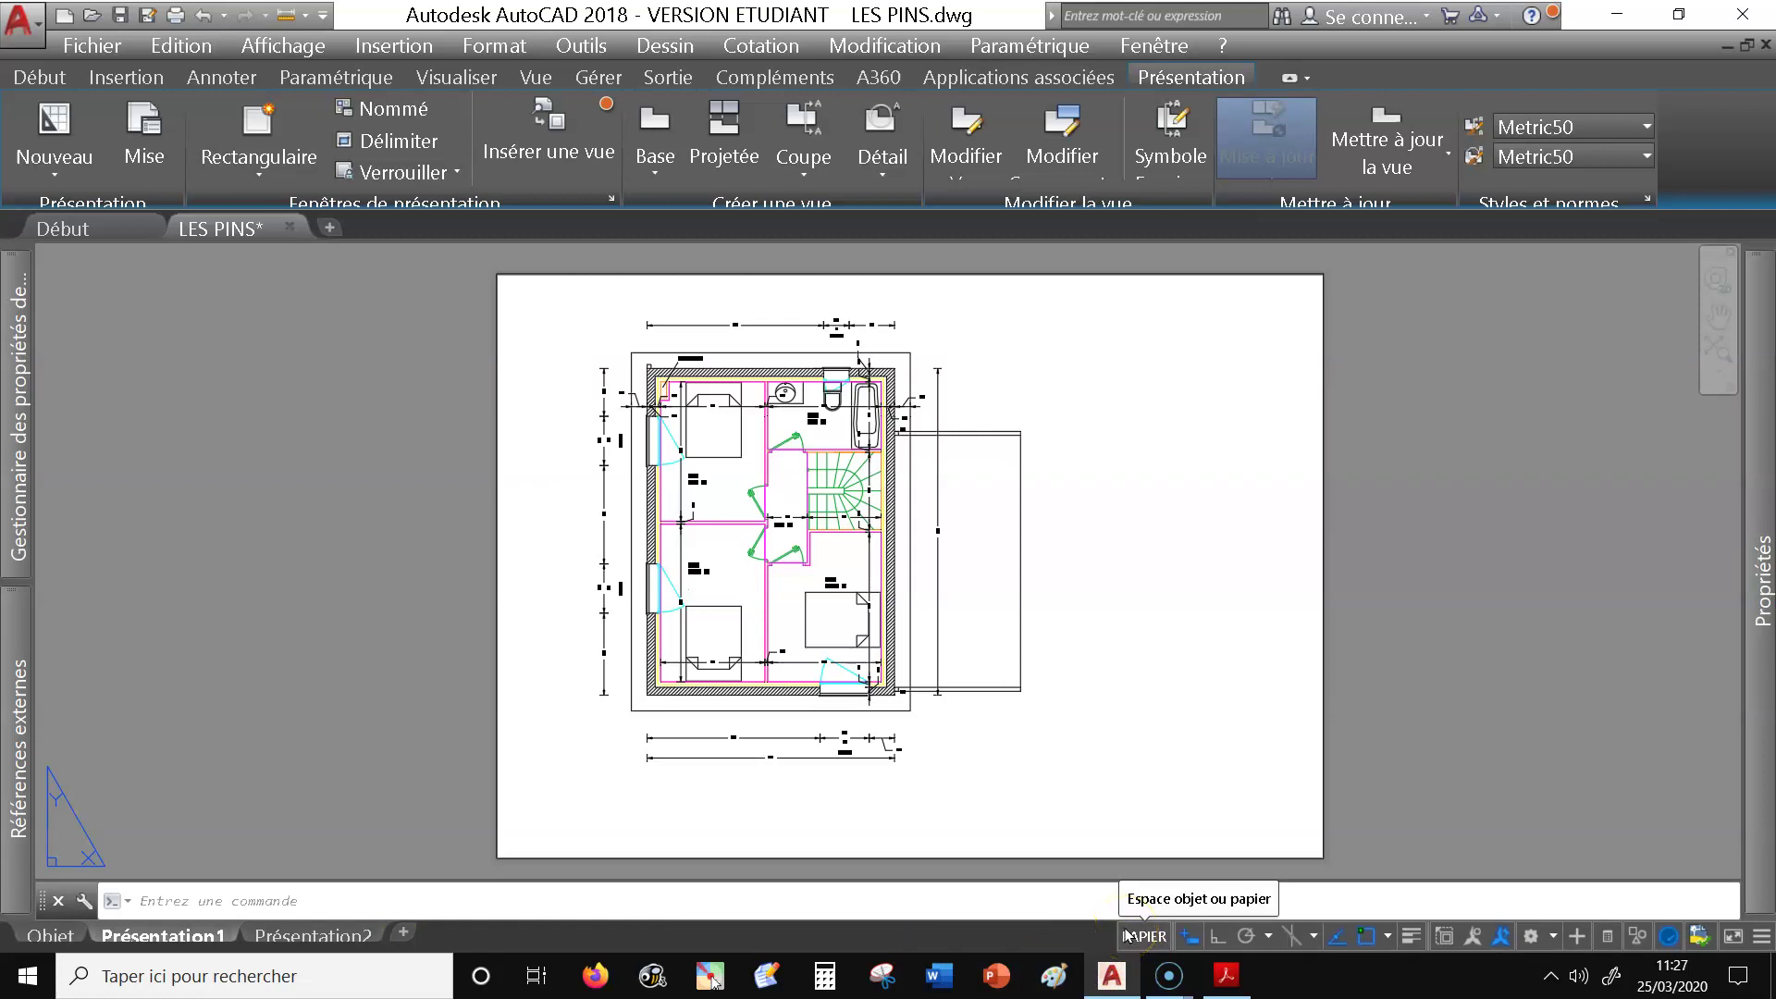
pyautogui.scroll(-4, 326, 588)
pyautogui.scroll(4, 326, 588)
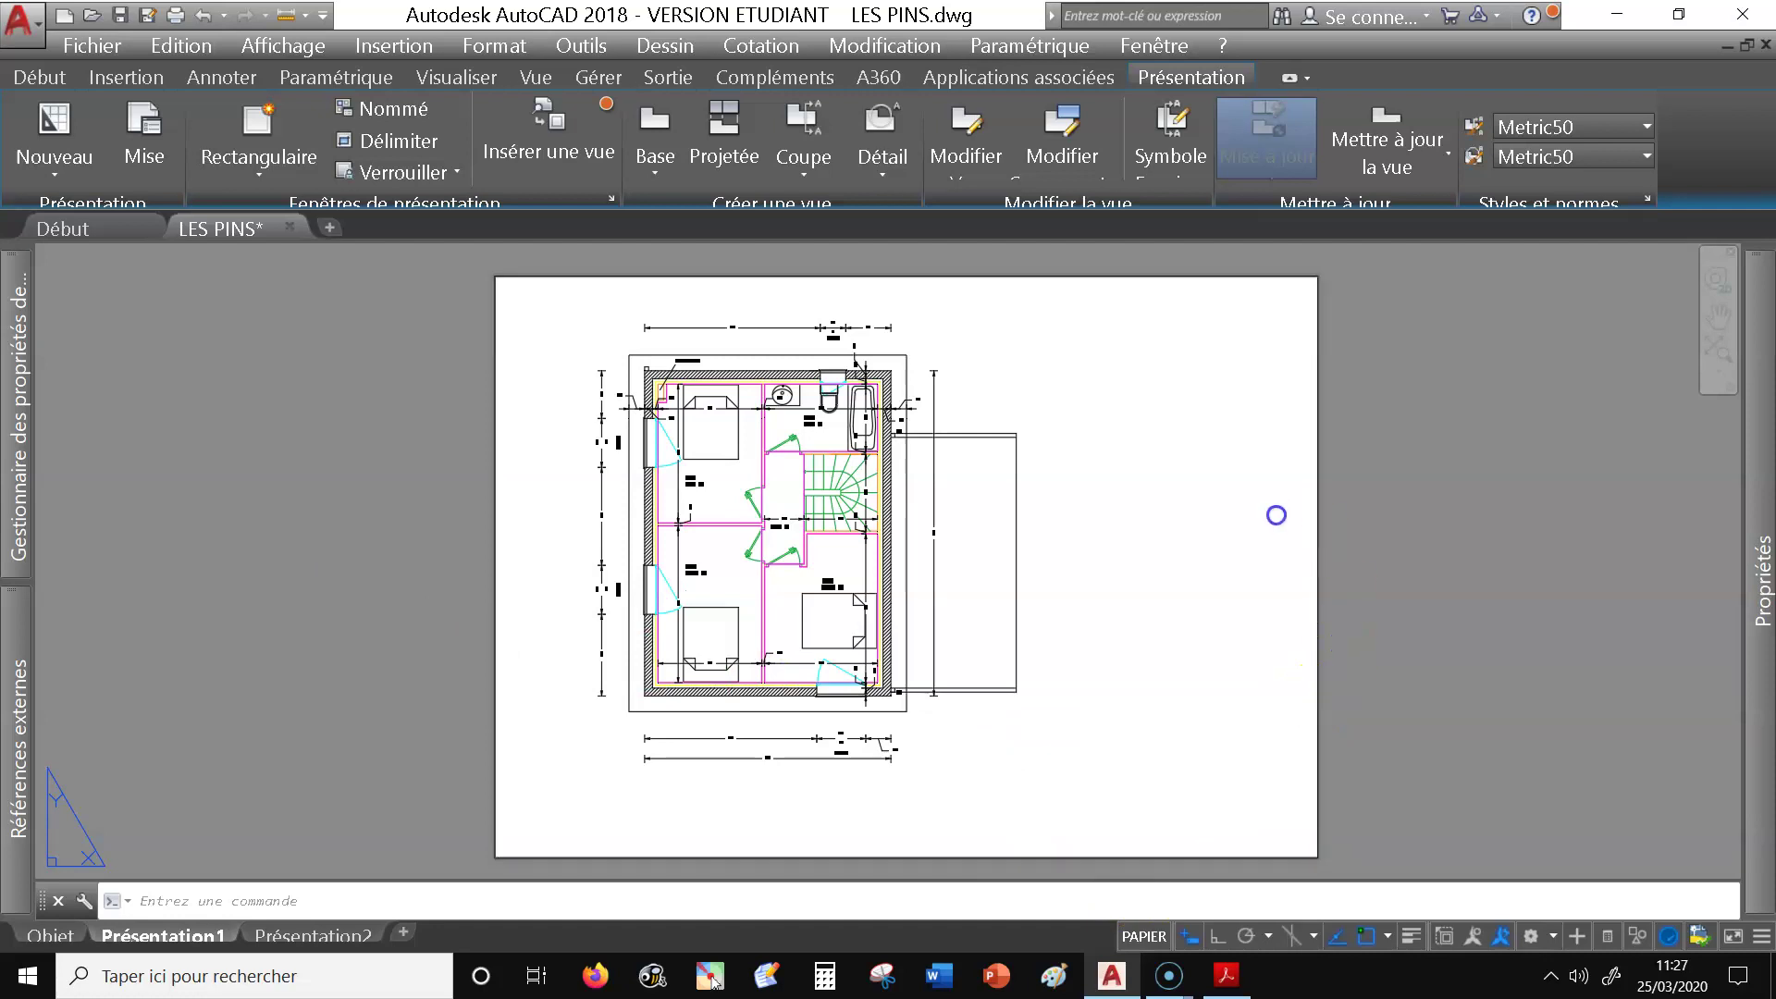
pyautogui.click(1319, 560)
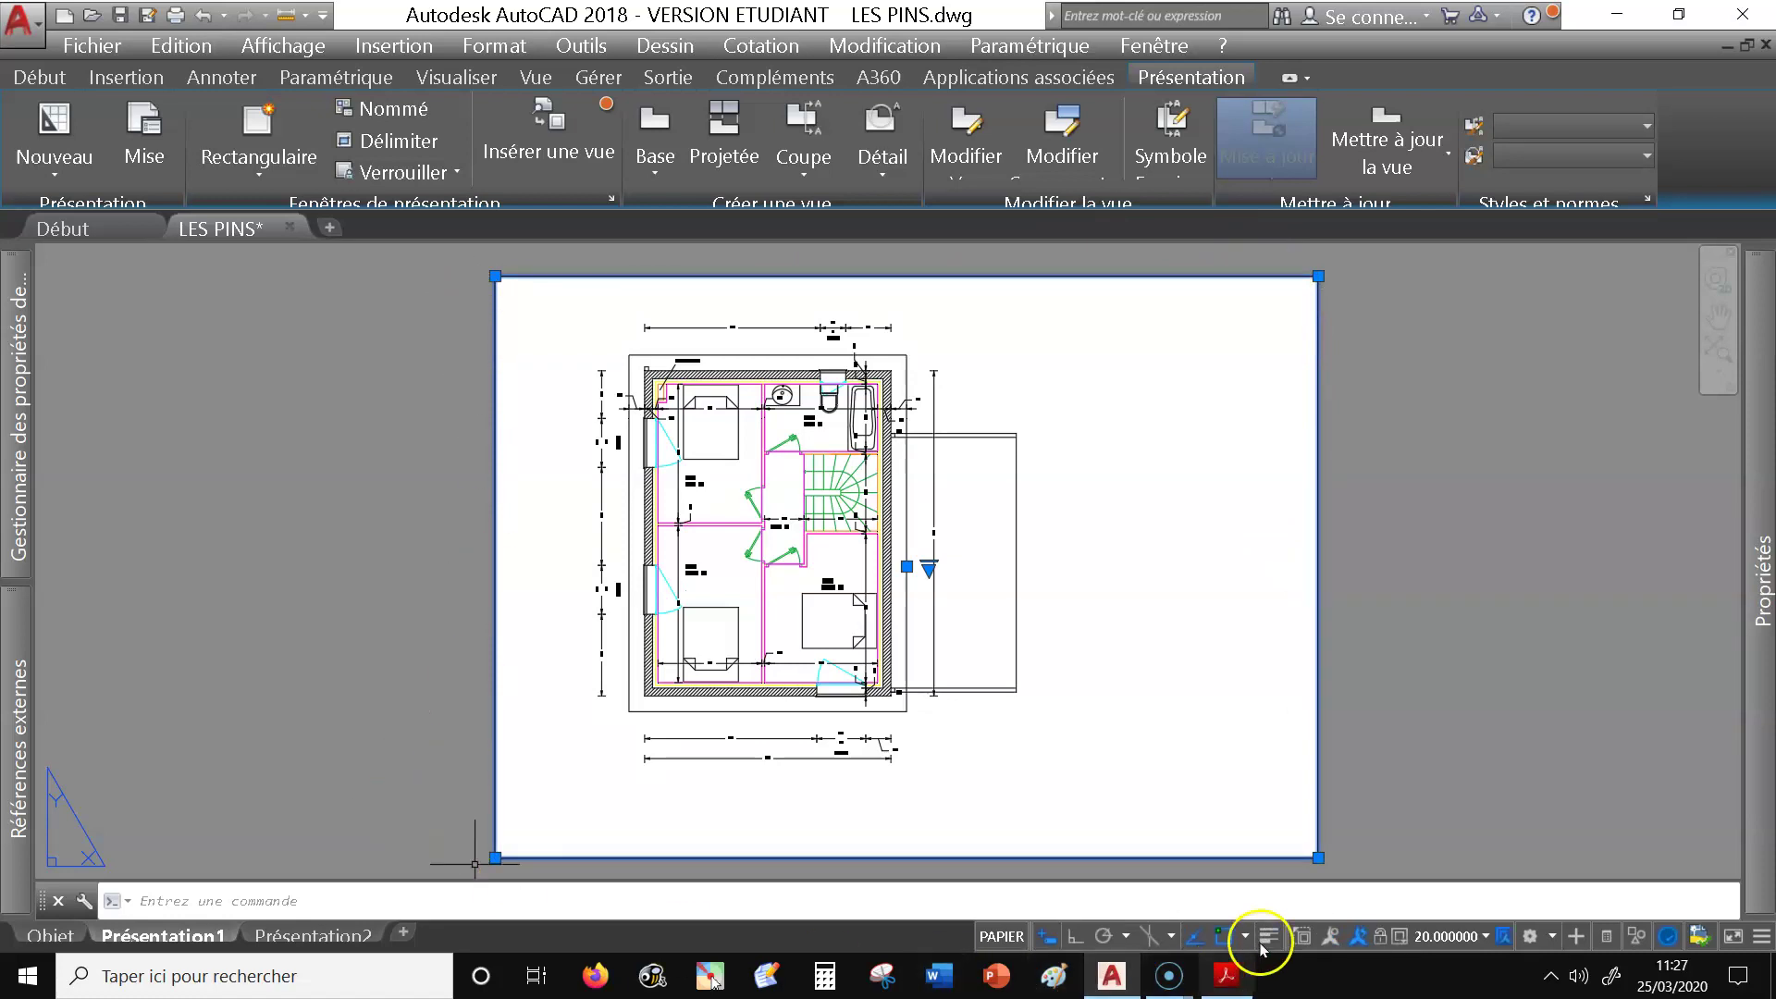
pyautogui.click(1380, 936)
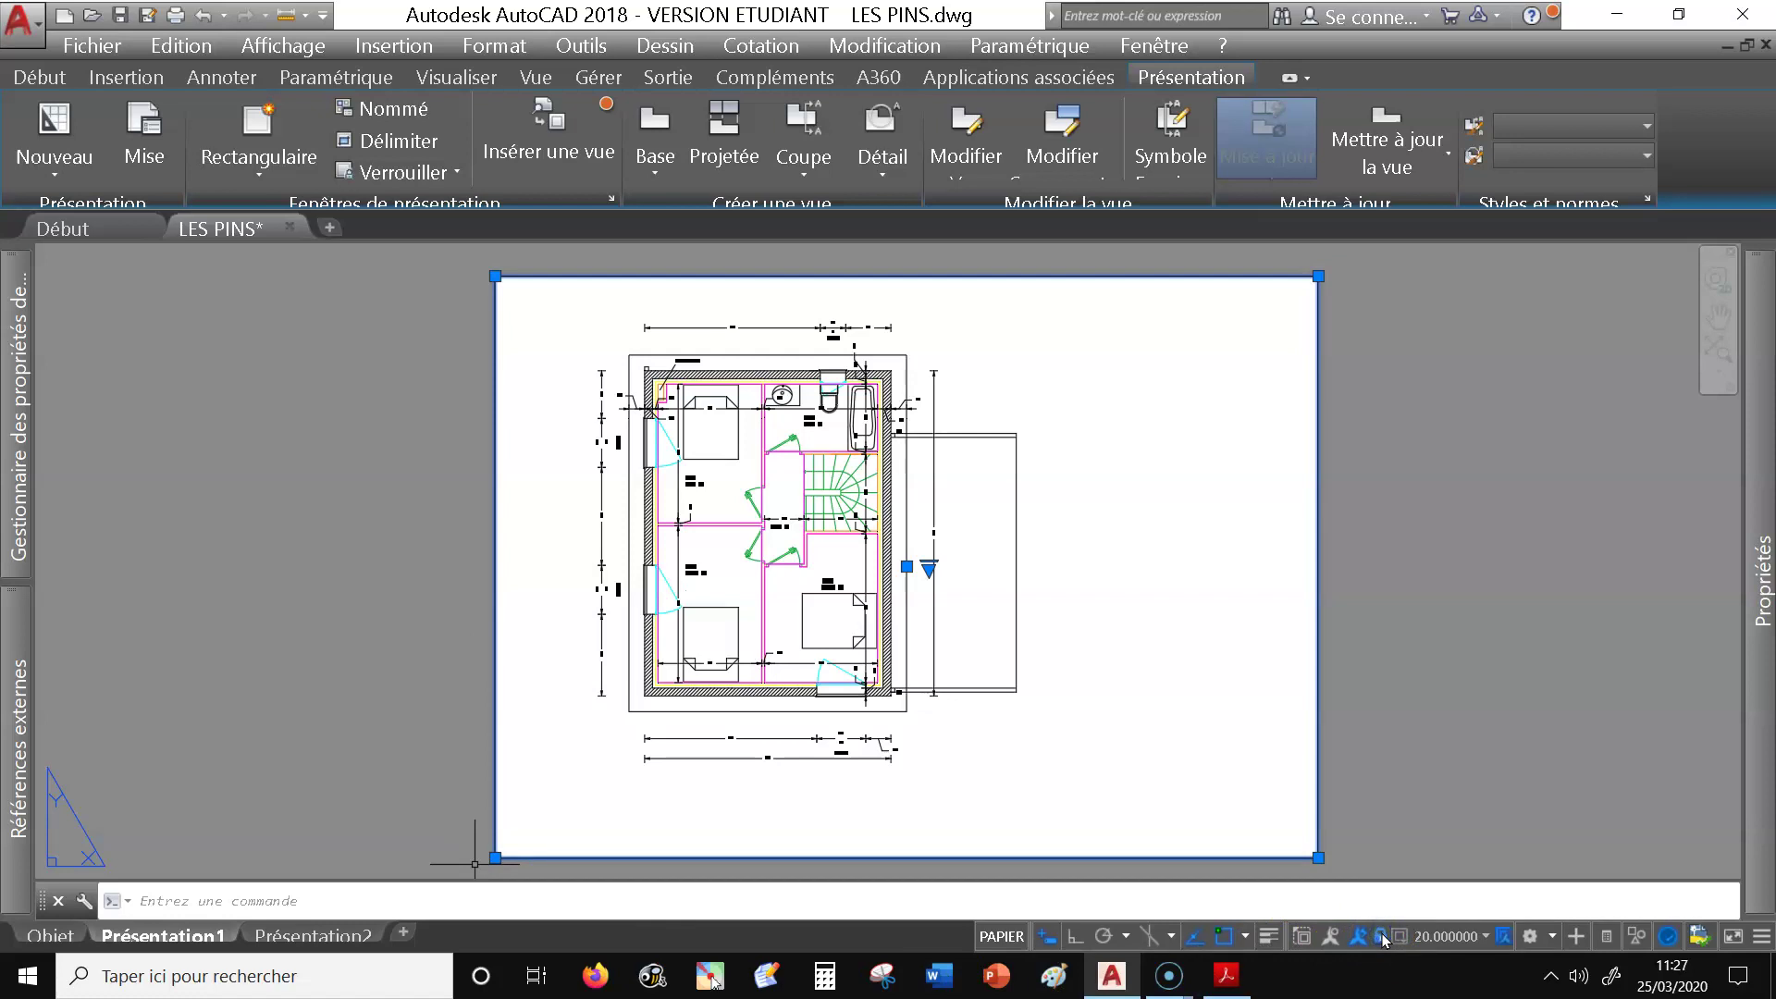
# Activate model space in the locked viewport, test zooming there, and return to paper space.
pyautogui.click(1018, 936)
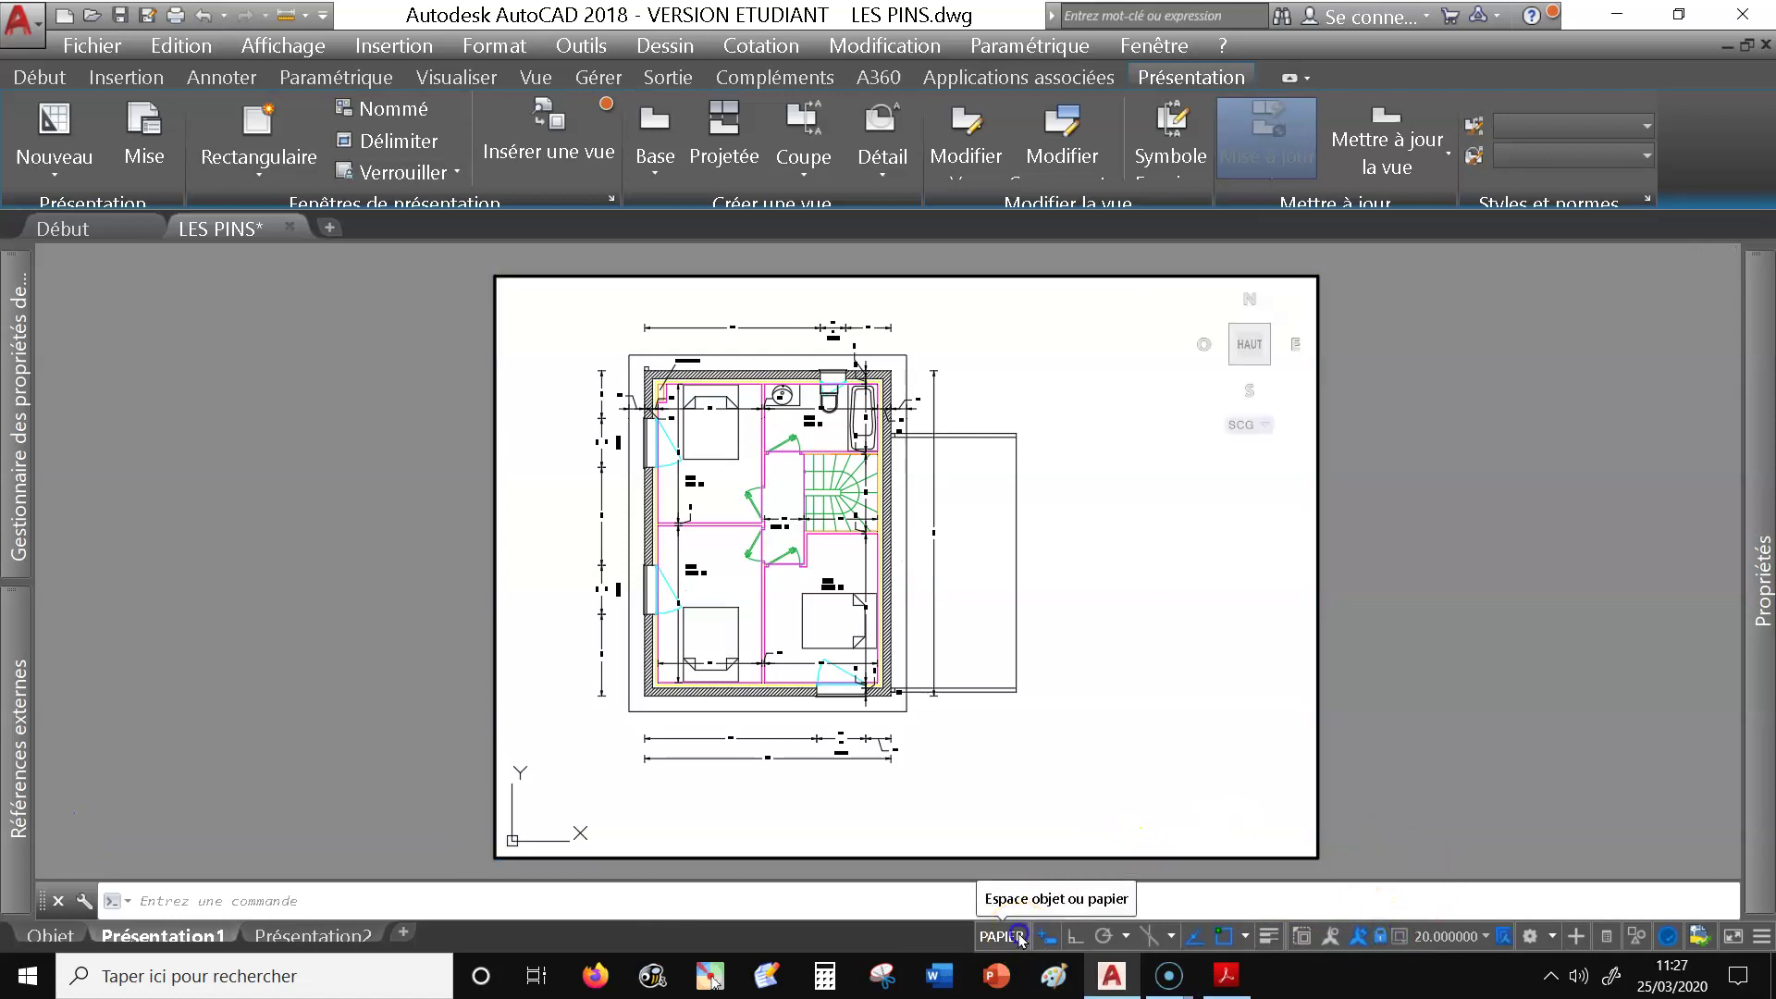
pyautogui.scroll(-2, 965, 662)
pyautogui.scroll(2, 970, 677)
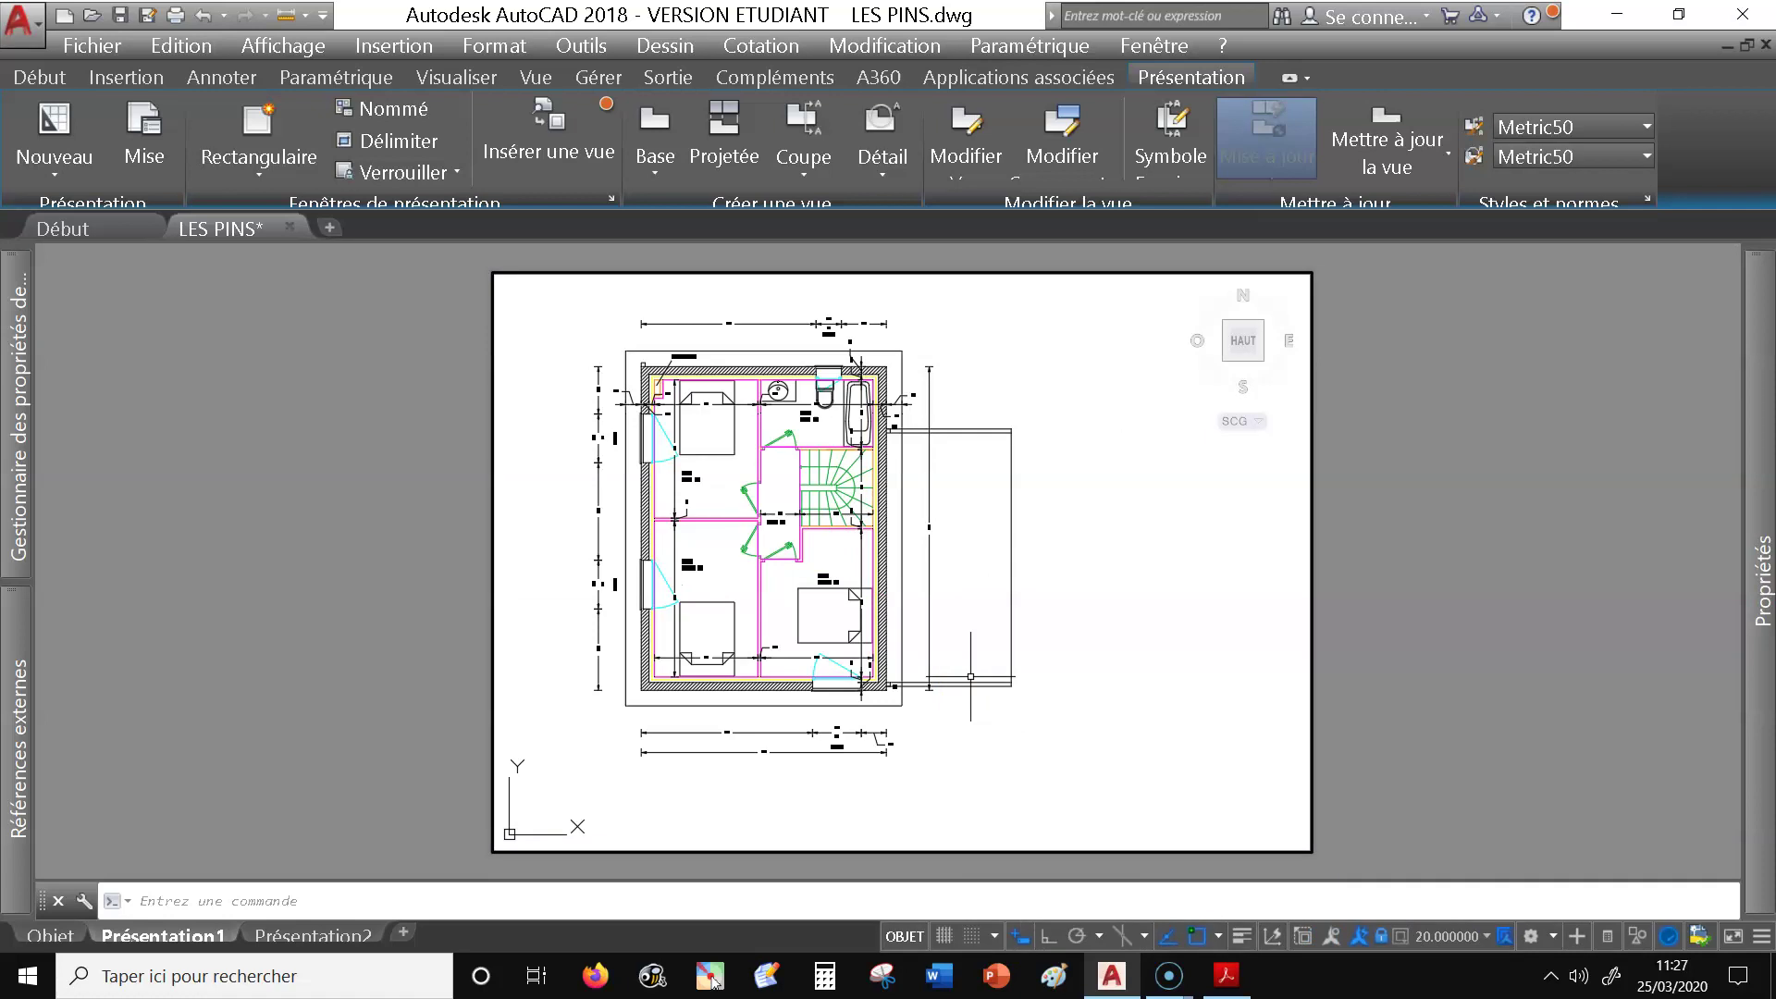
pyautogui.doubleClick(265, 626)
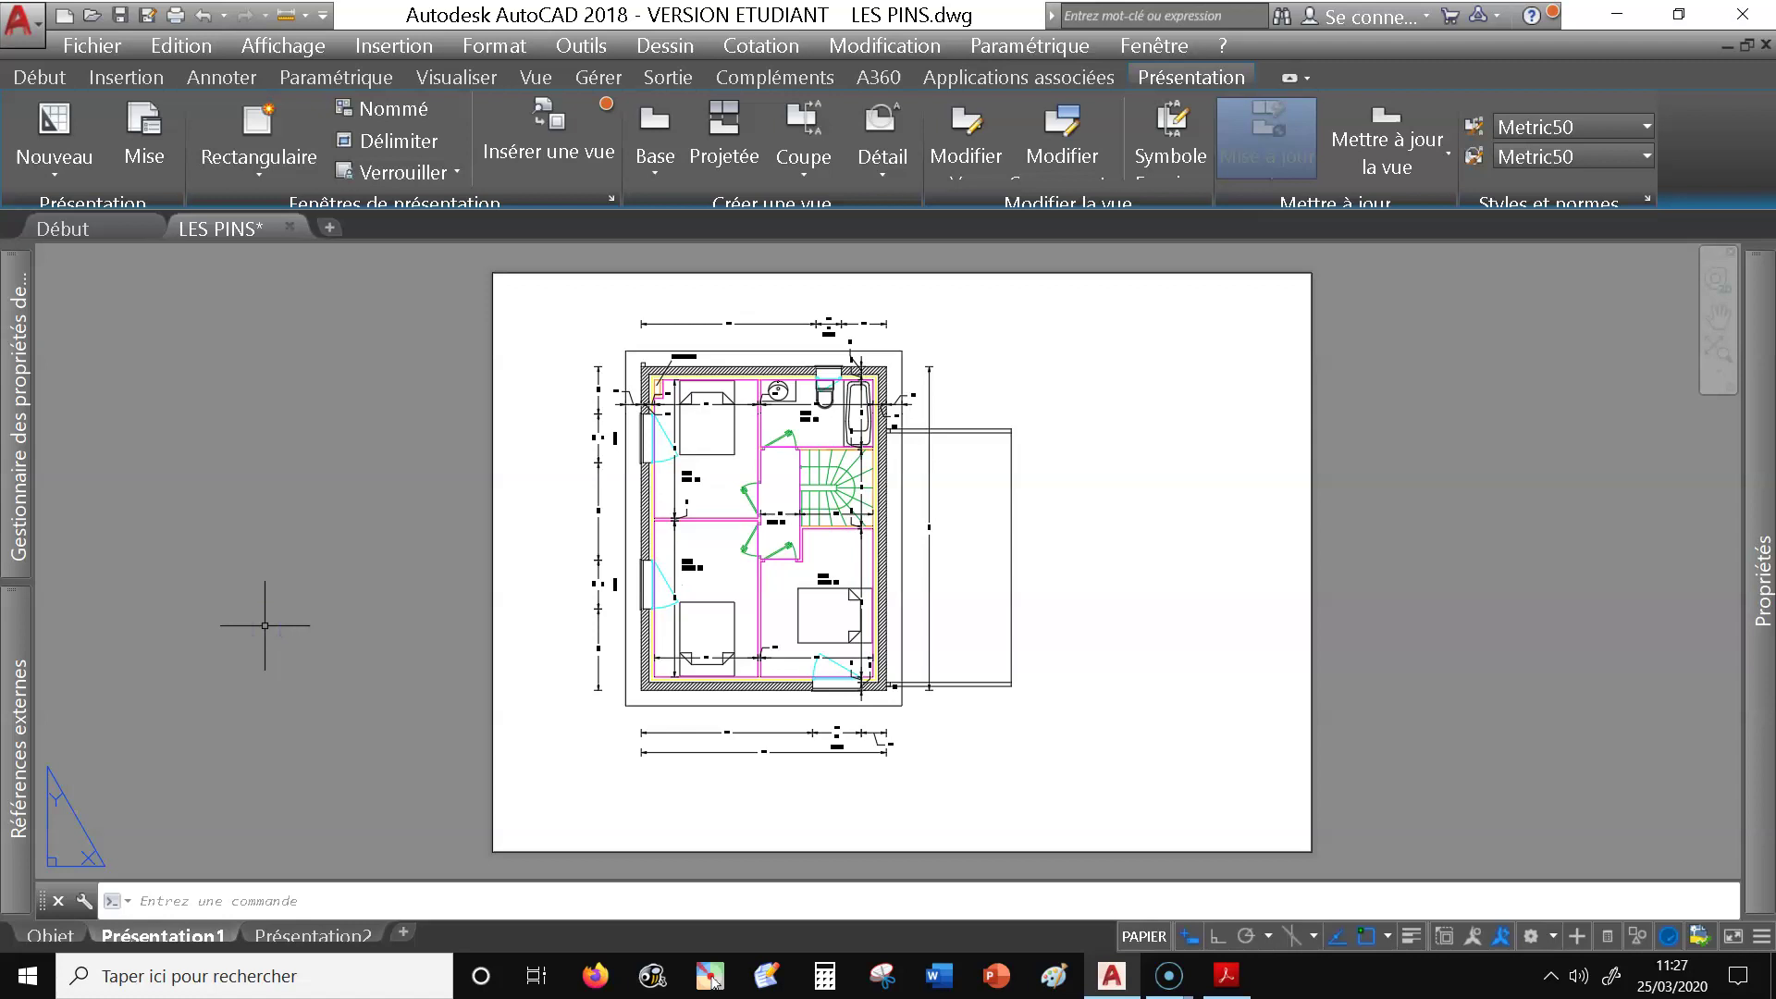
pyautogui.click(266, 626)
# Rename the Présentation1 layout as "vue en plan 1er étage".
pyautogui.rightClick(196, 937)
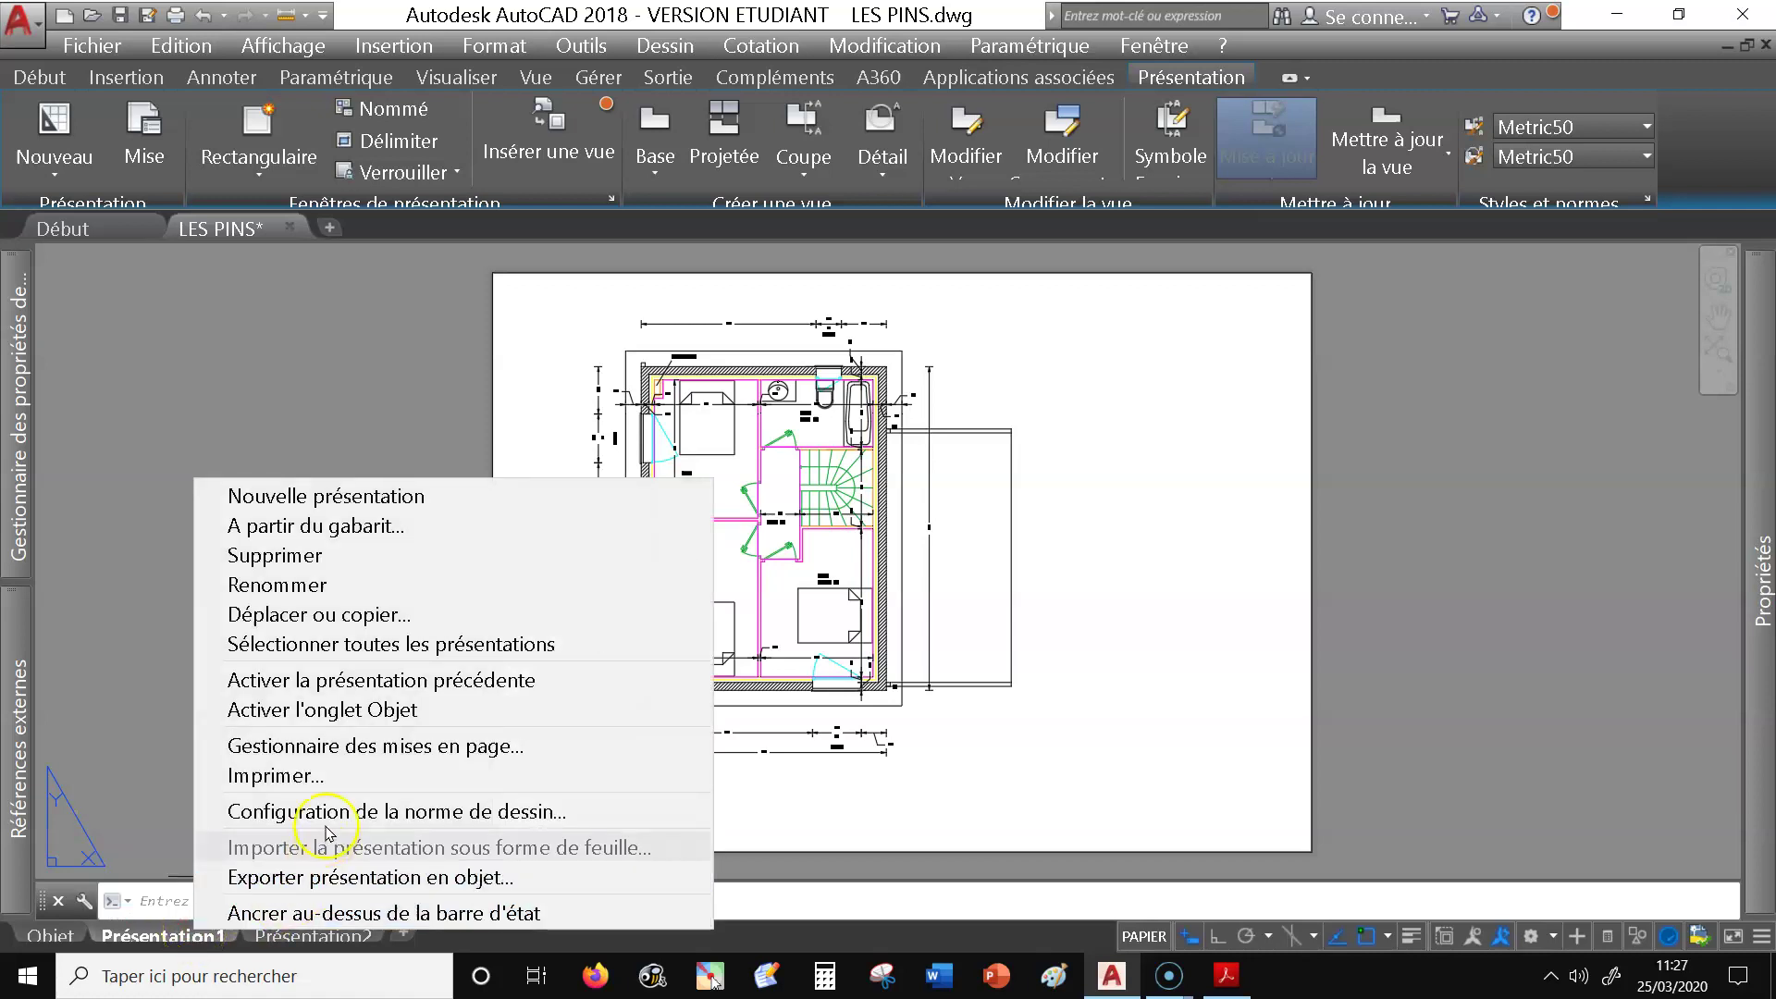
pyautogui.click(365, 583)
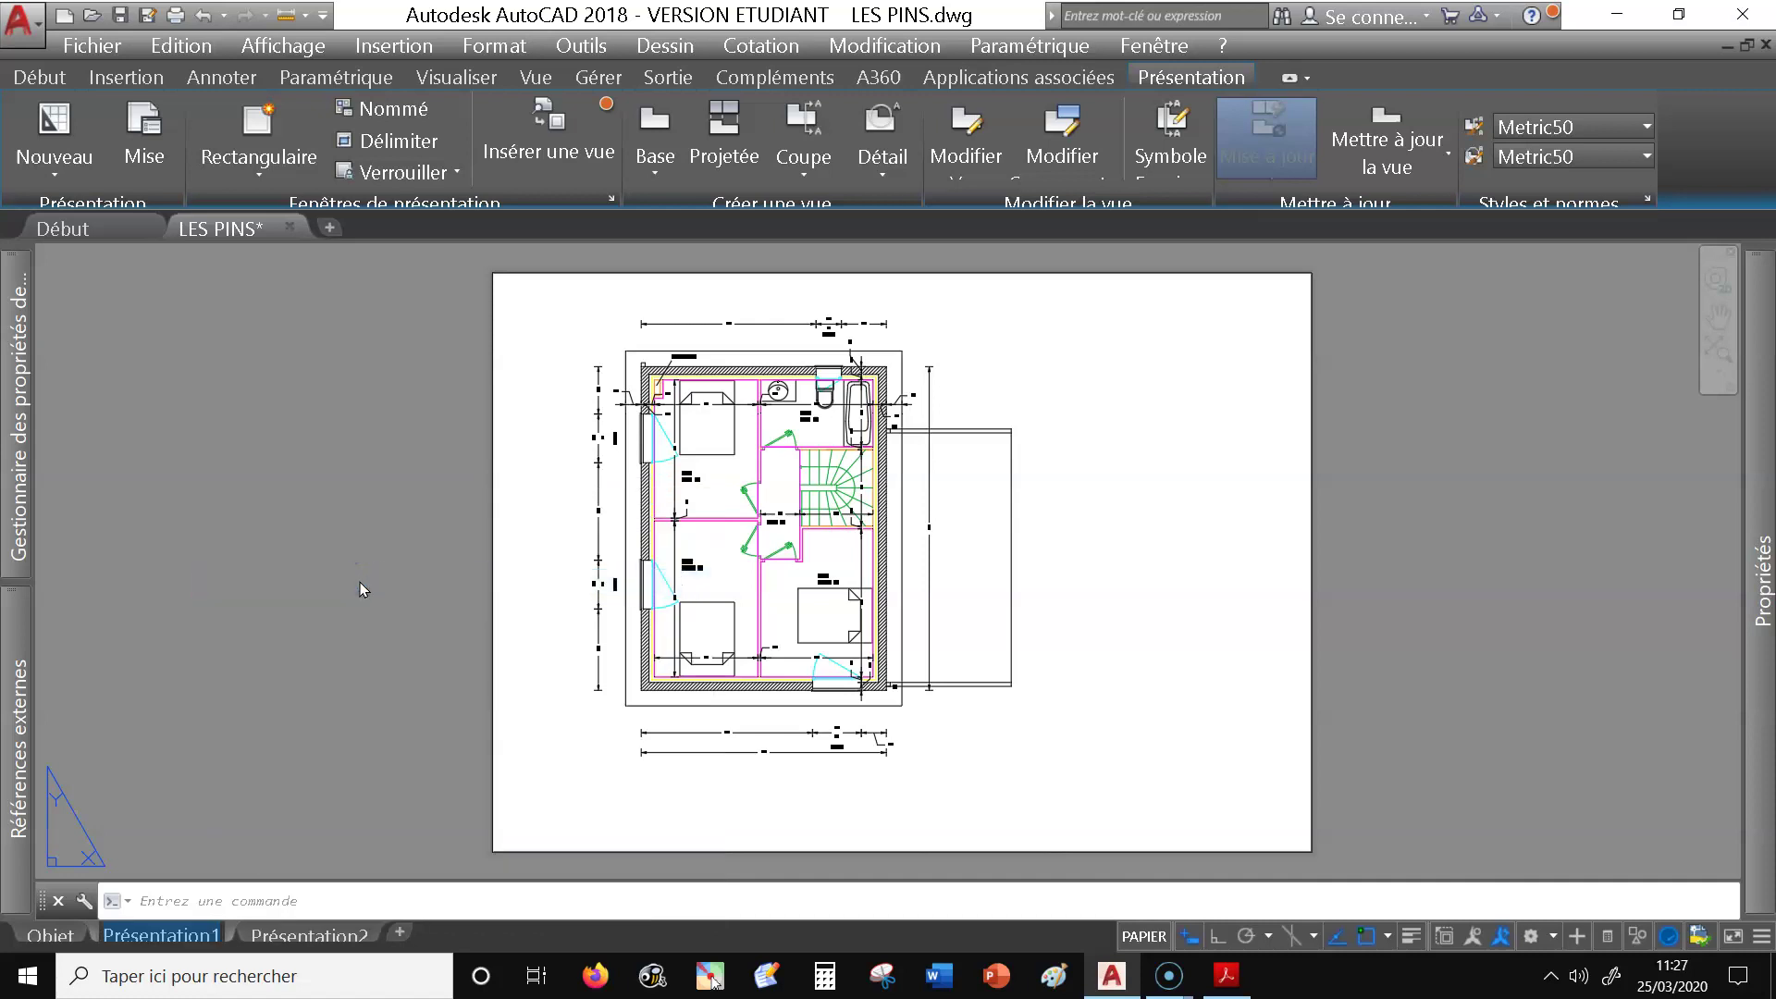
pyautogui.write('vue en')
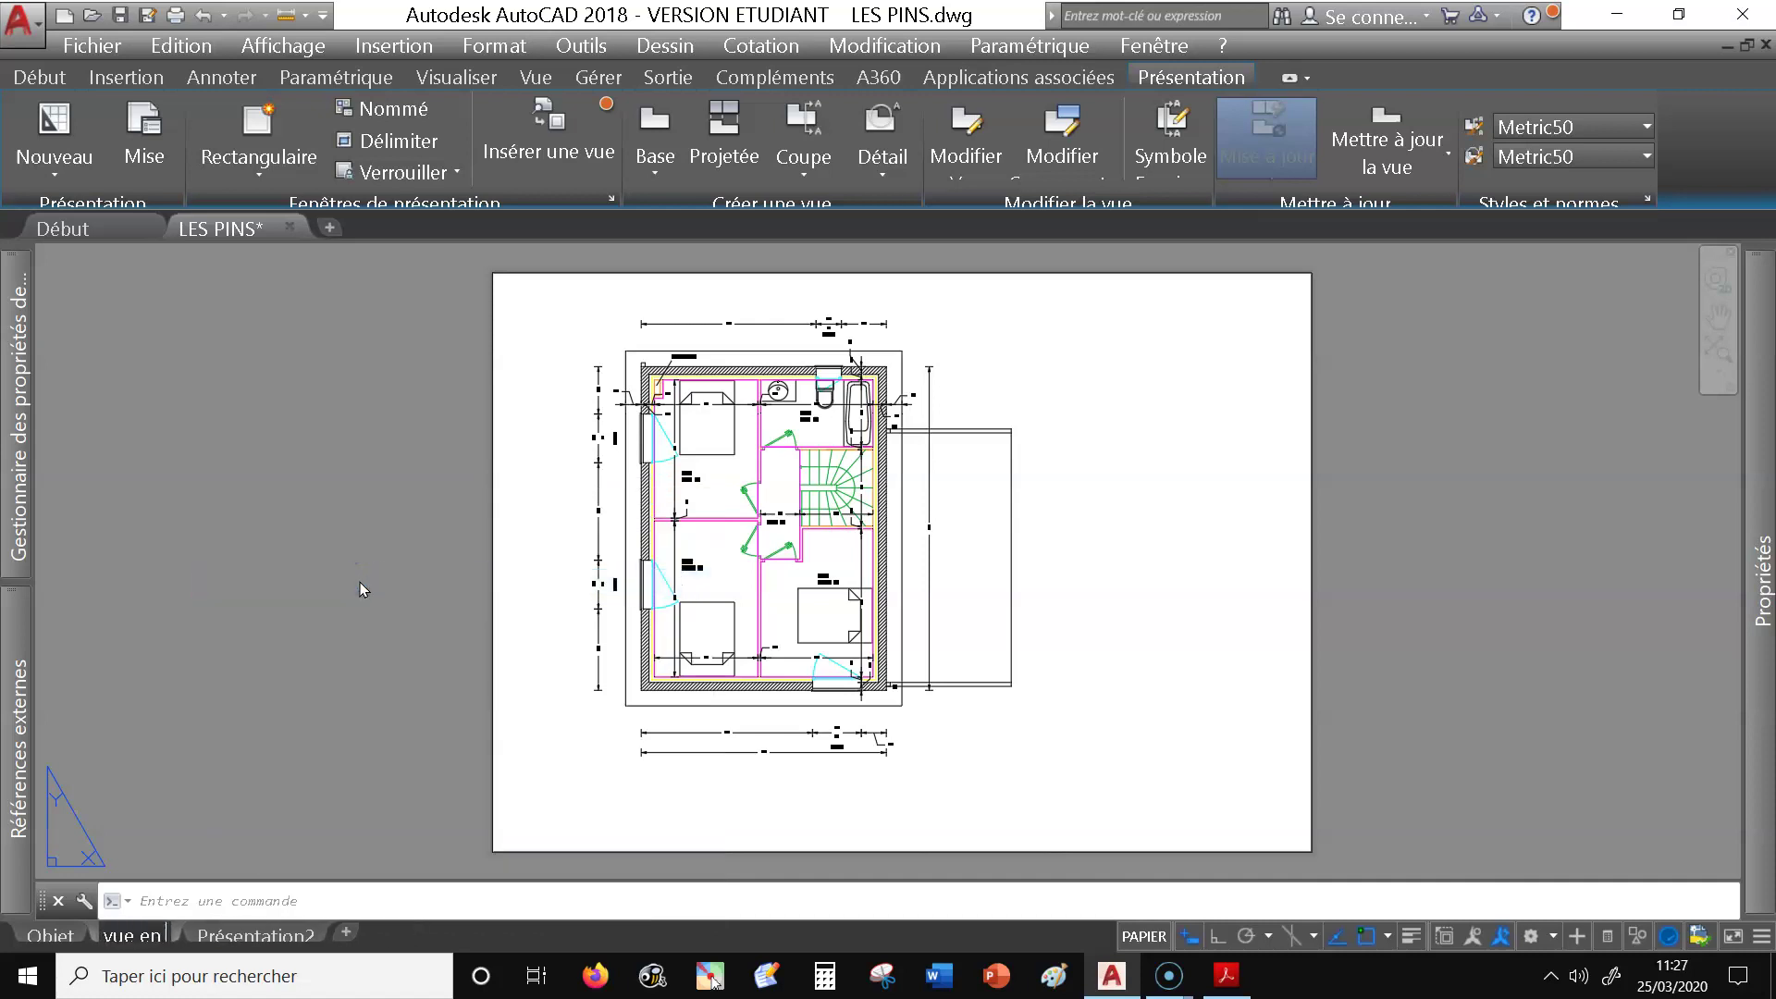
pyautogui.write(' plan')
pyautogui.write(' 1')
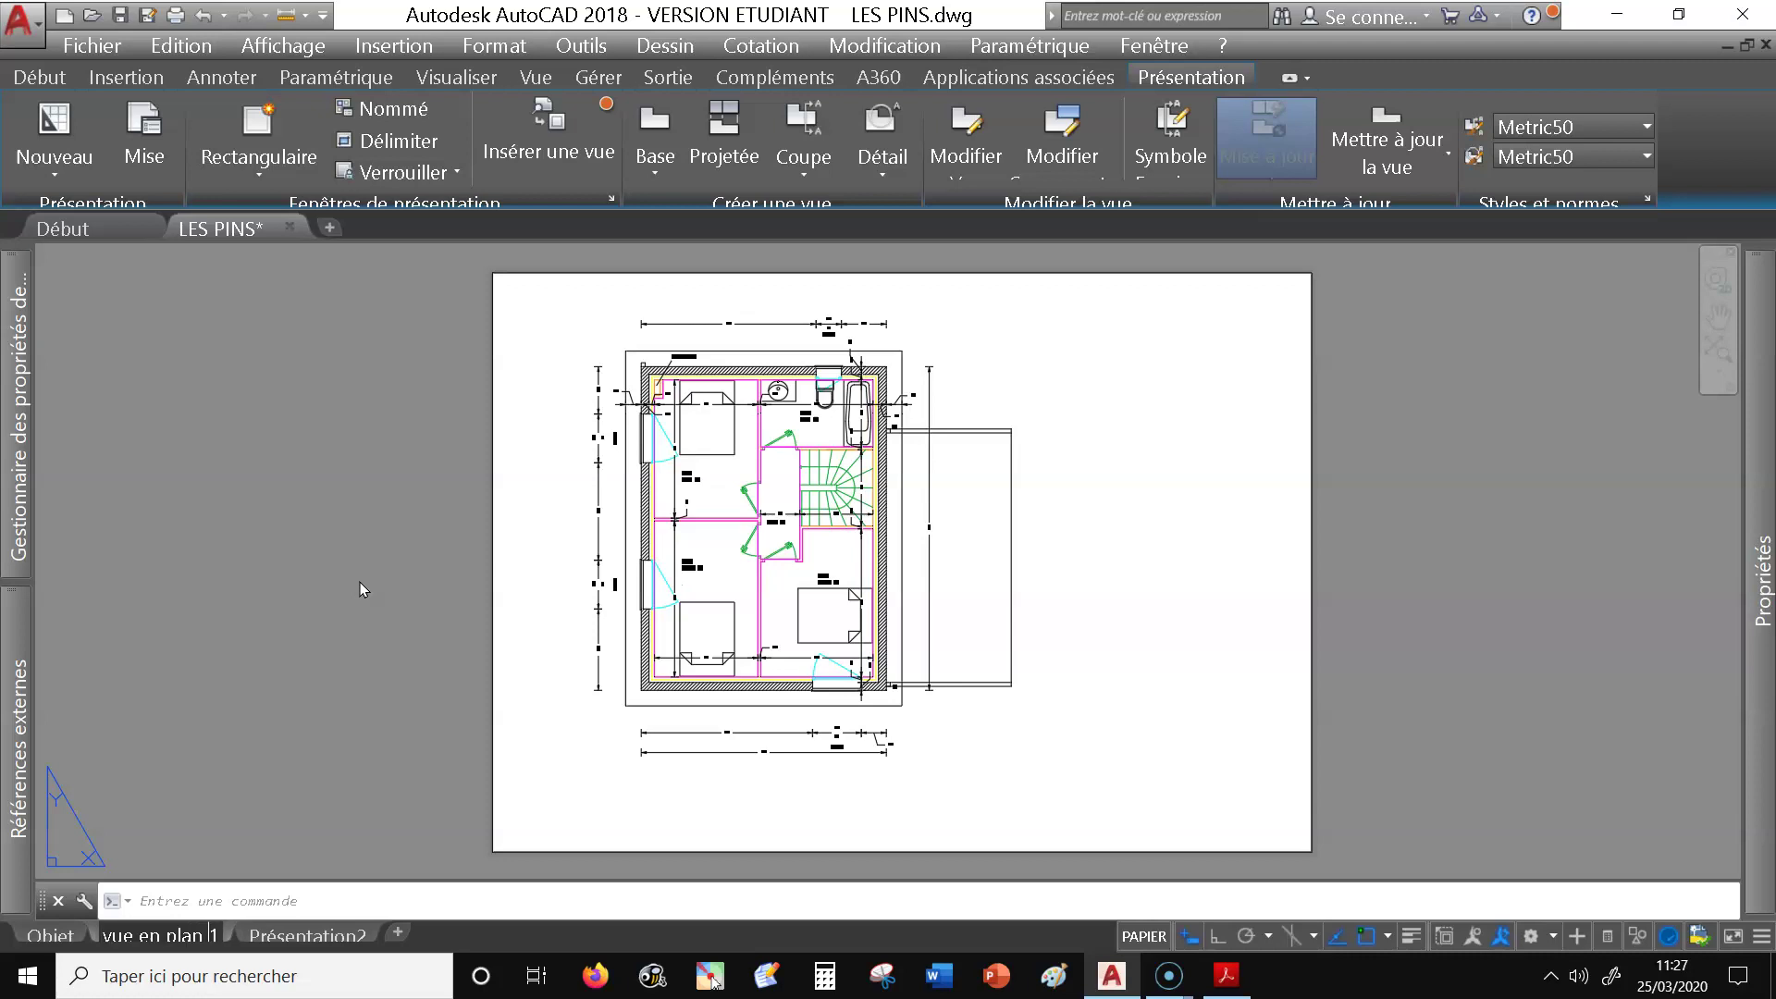
pyautogui.write('er étage')
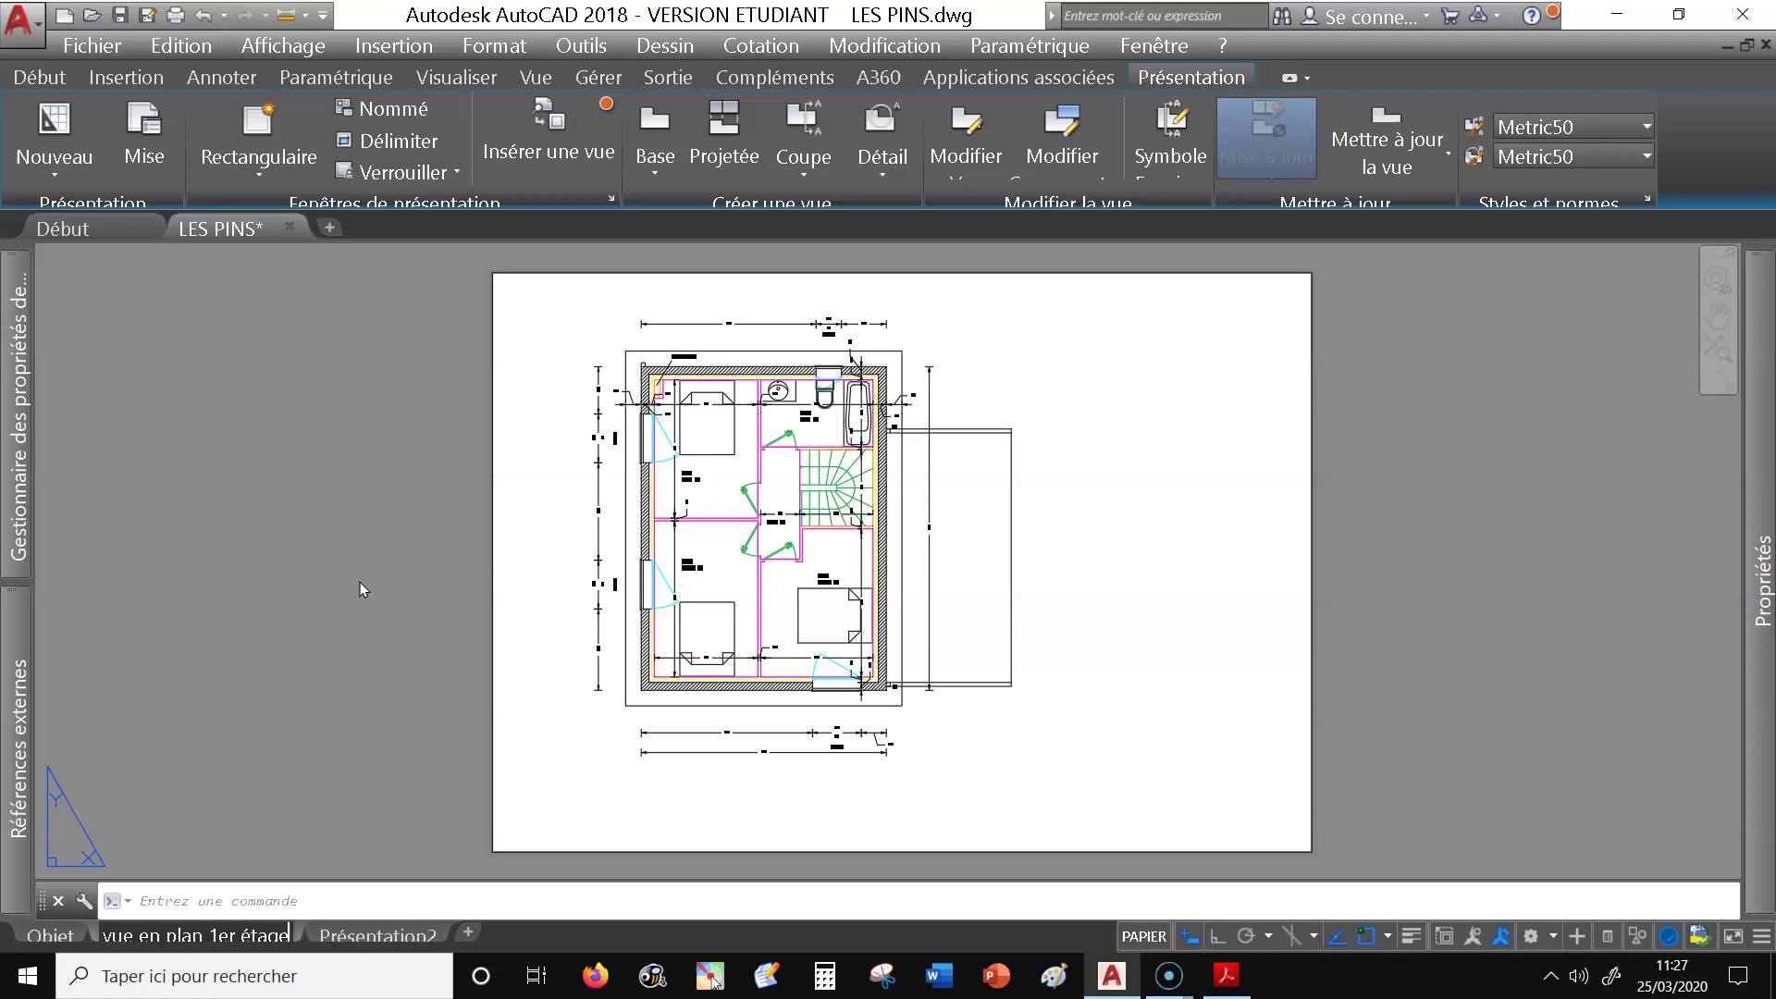
pyautogui.press('Return')
pyautogui.click(359, 581)
pyautogui.click(360, 581)
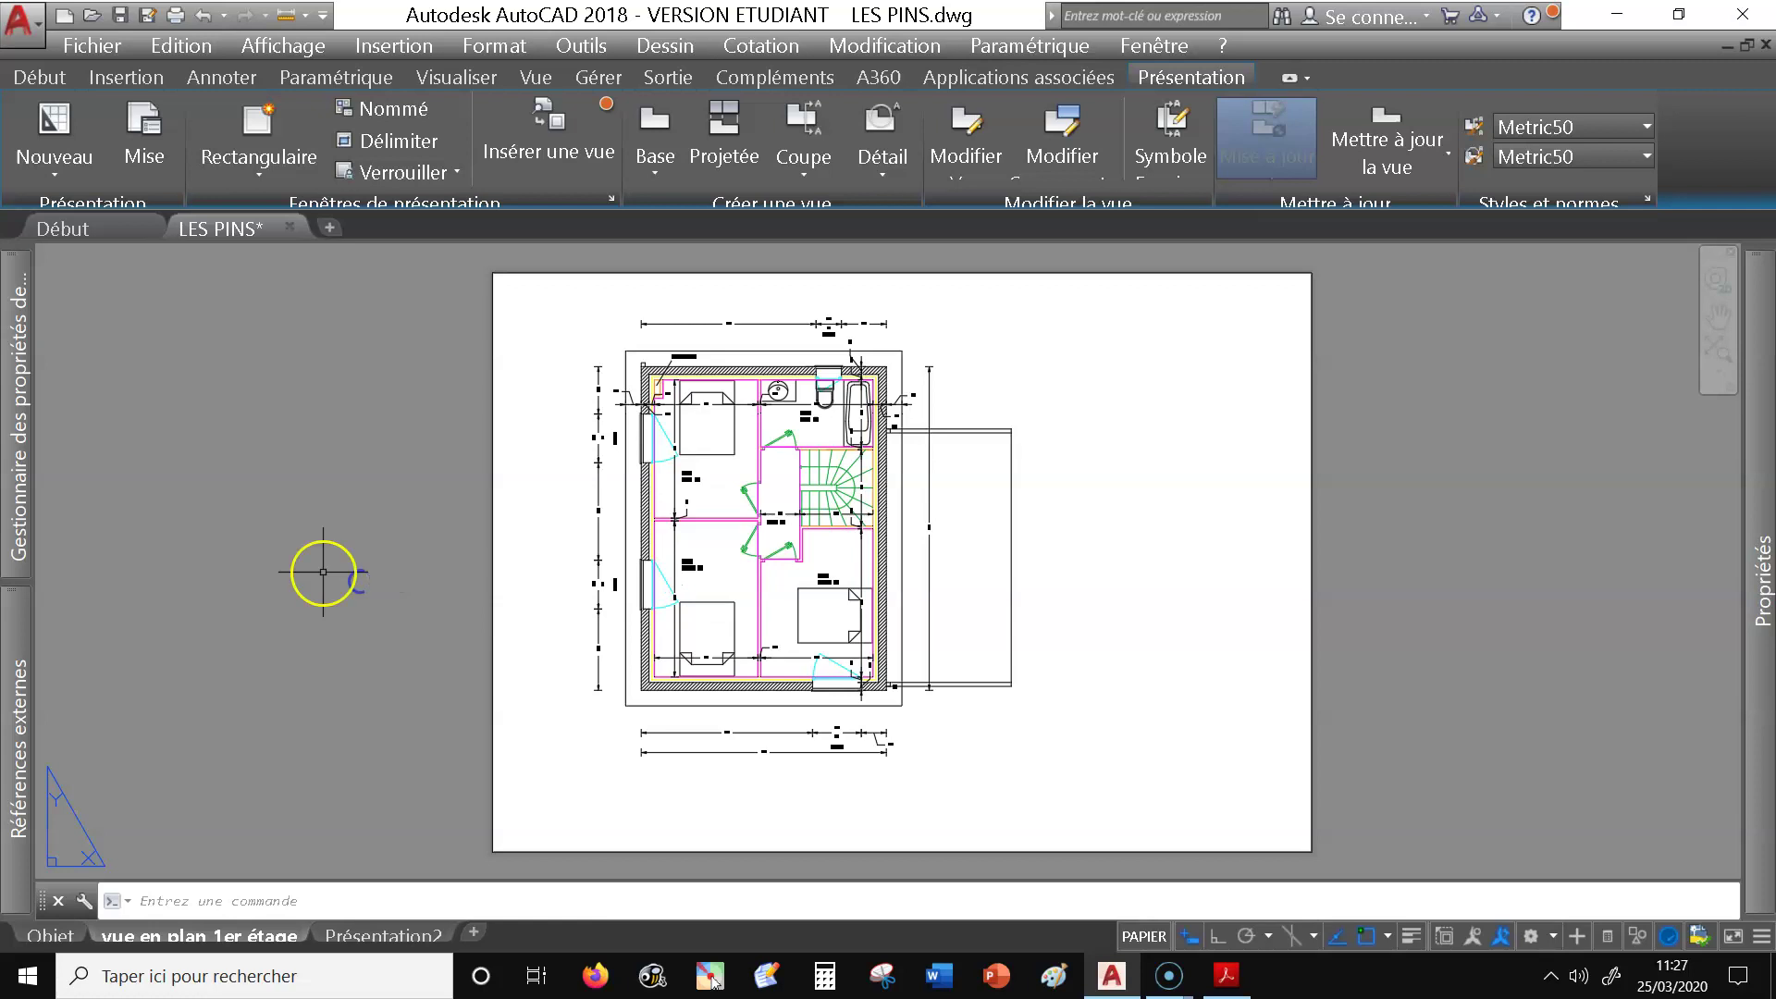